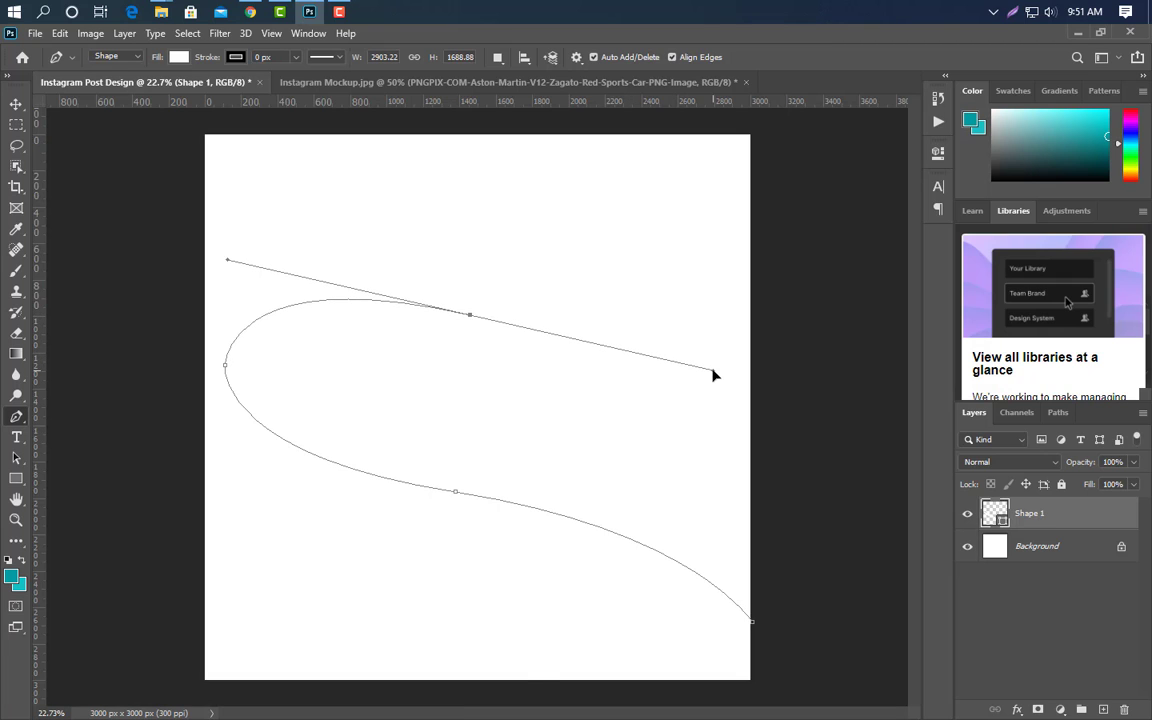
Step: Extend the curved Pen shape to the canvas's right edge and close the path at its starting anchor point
left_click(471, 316, "alt")
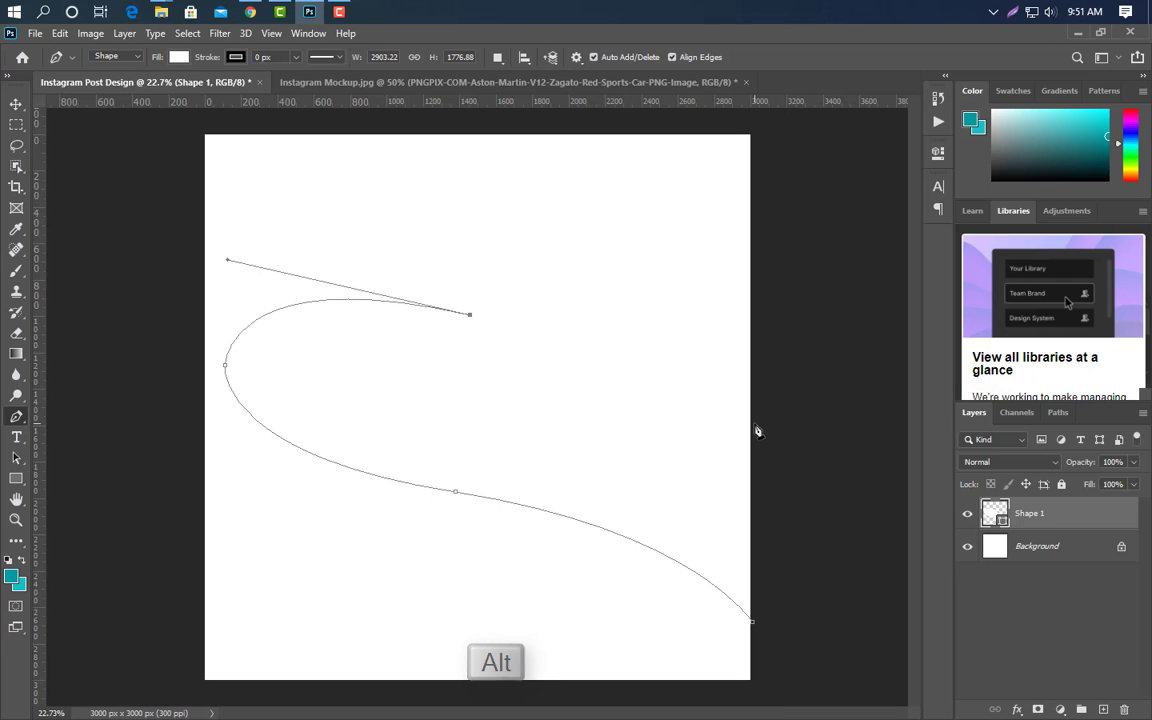
left_click_drag(754, 424, 812, 488)
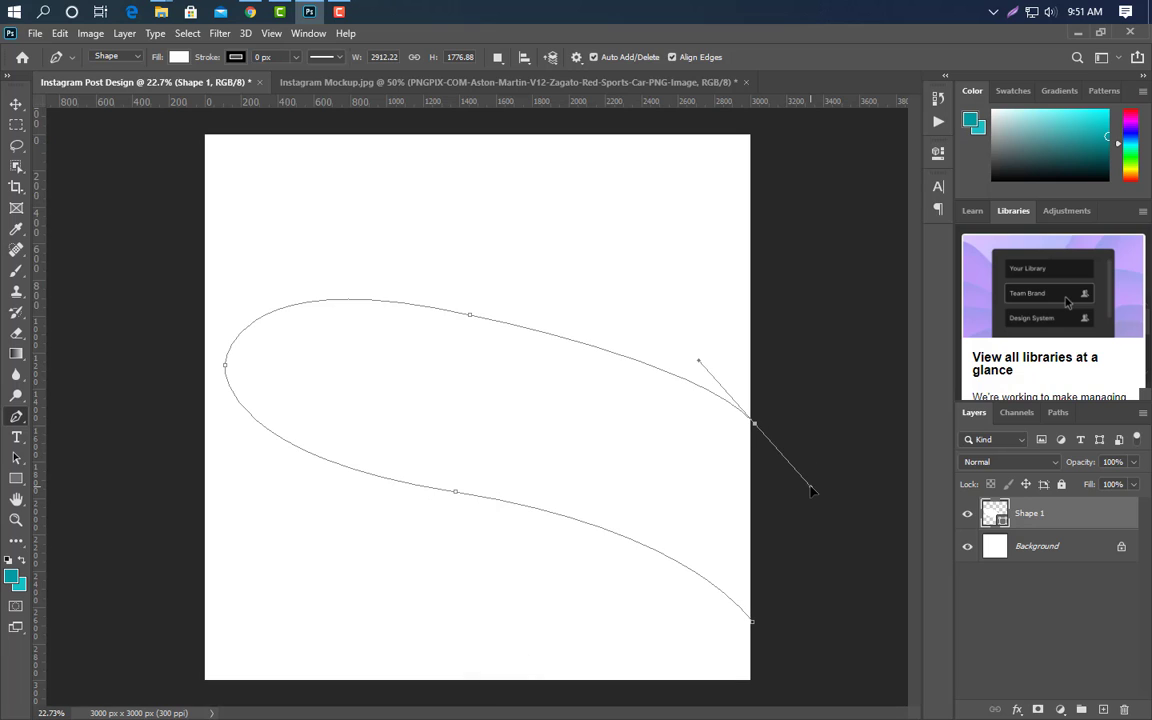
left_click(755, 424, "alt")
left_click(752, 621)
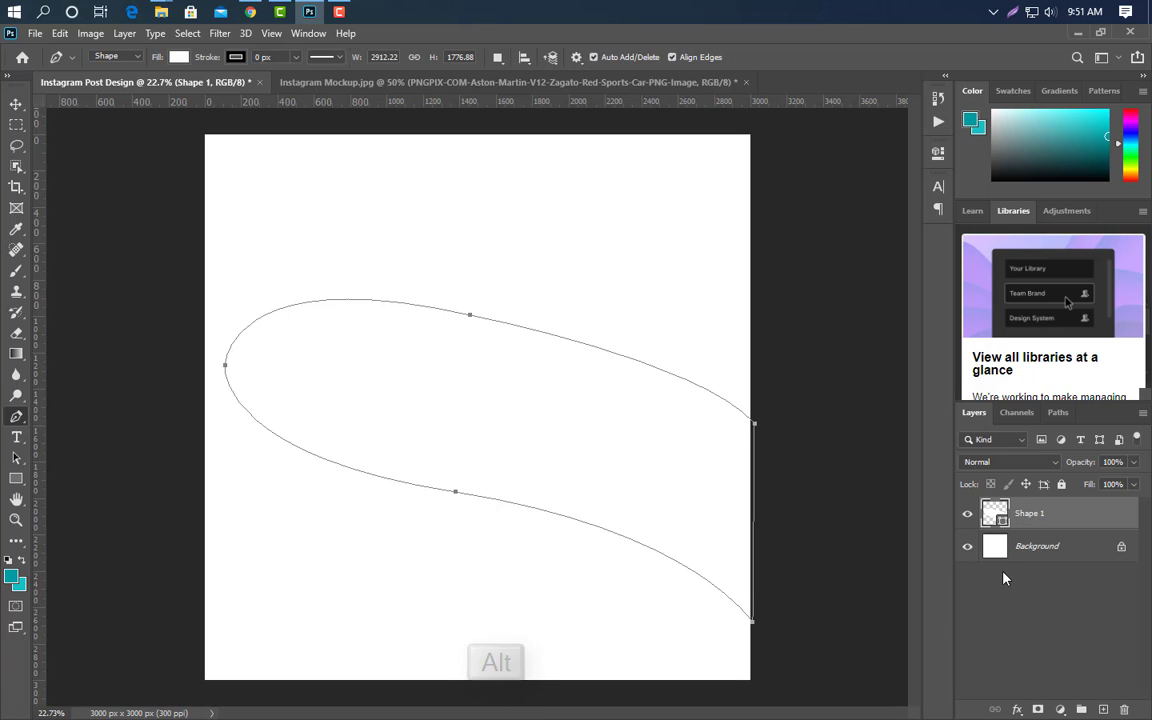
Step: Fill the curved Shape 1 with light grey
double_click(995, 513)
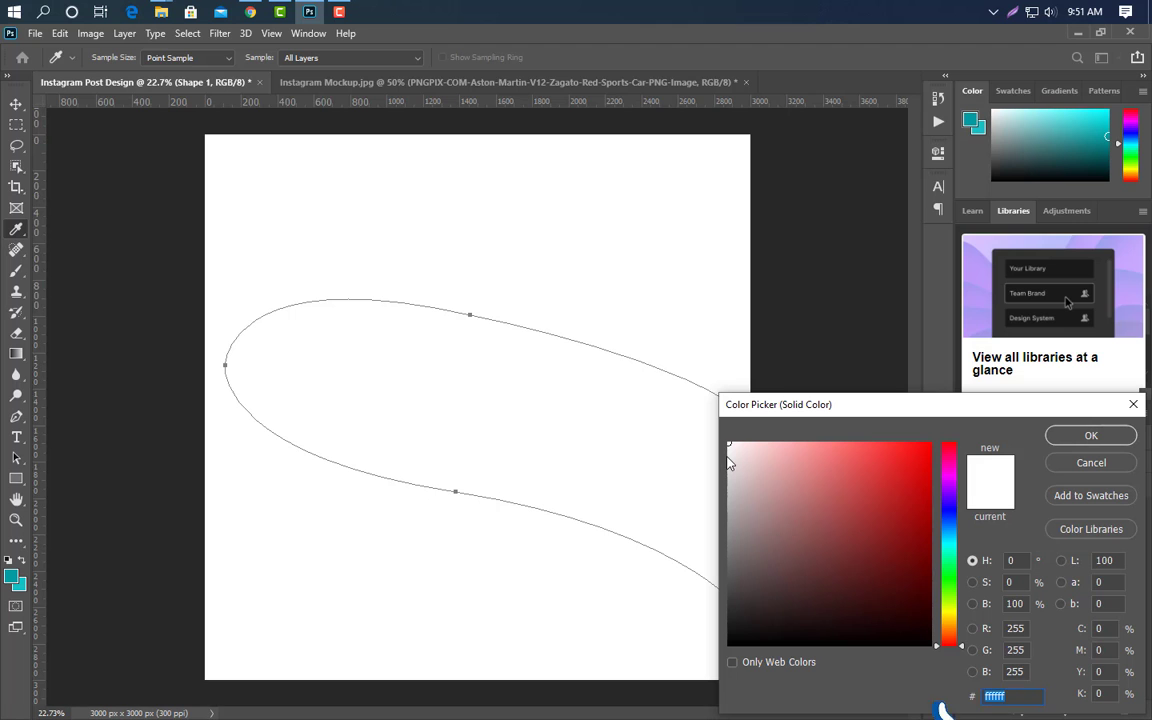
left_click(730, 463)
left_click(1091, 435)
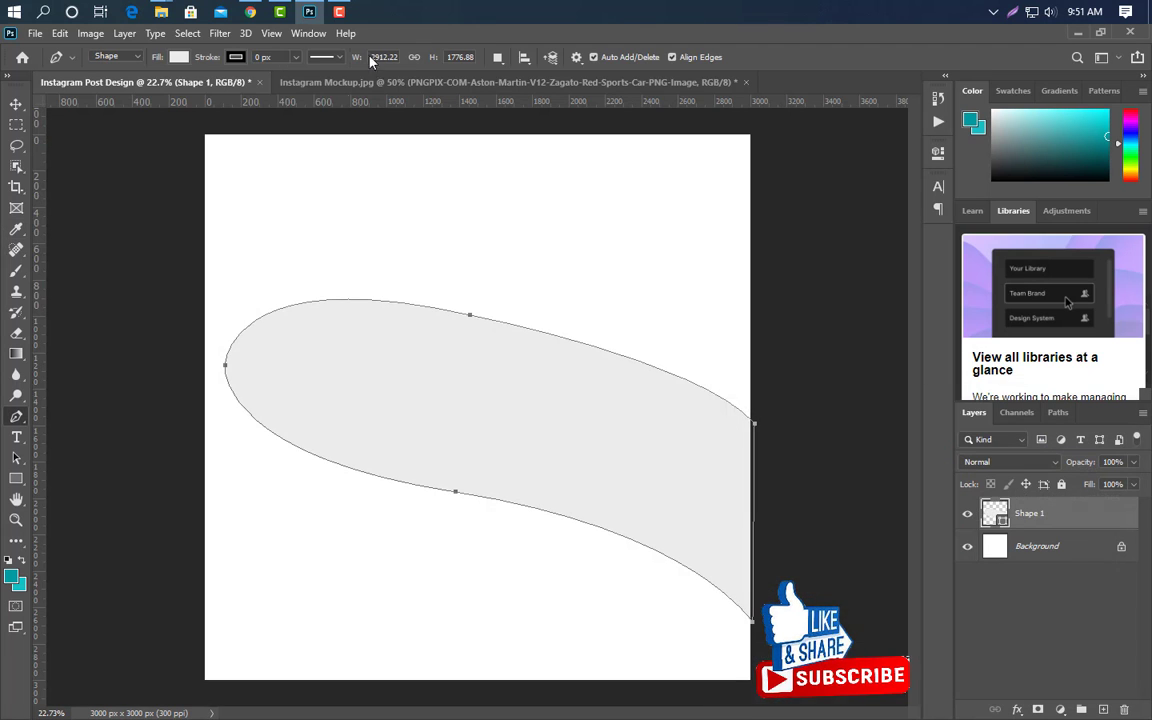
Step: Place the red Aston Martin sports car PNG from the Downloads folder into the Instagram post design
mouse_move(161, 11)
left_click(445, 79)
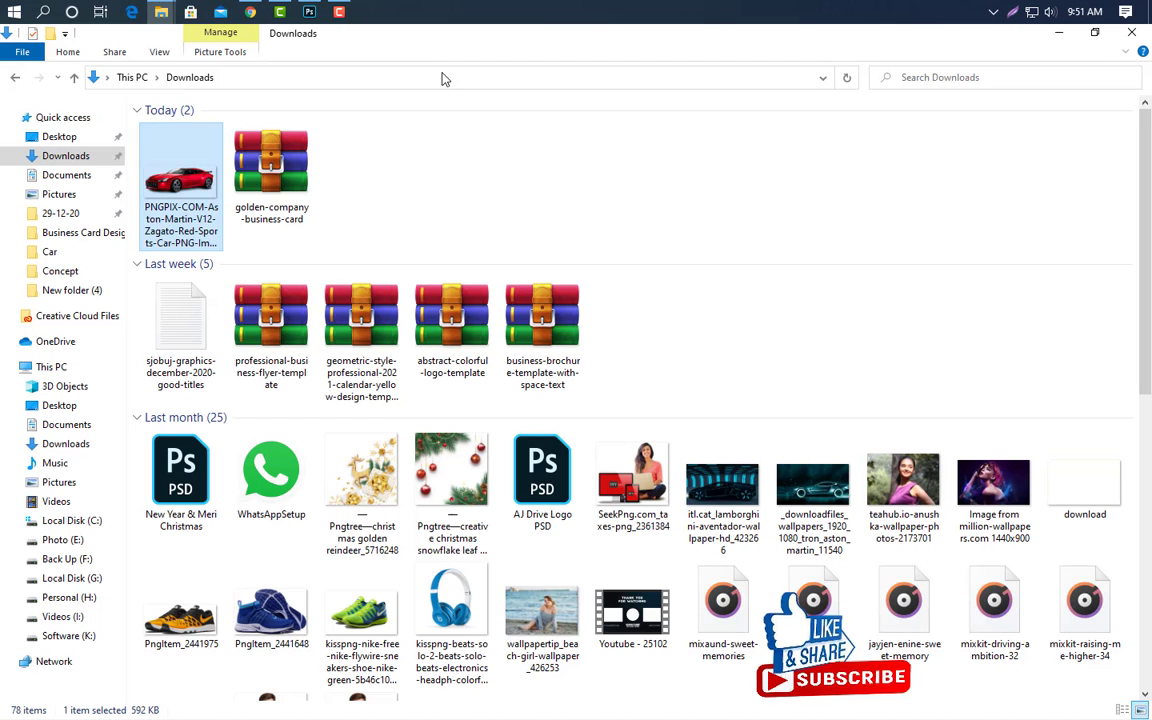
left_click(309, 11)
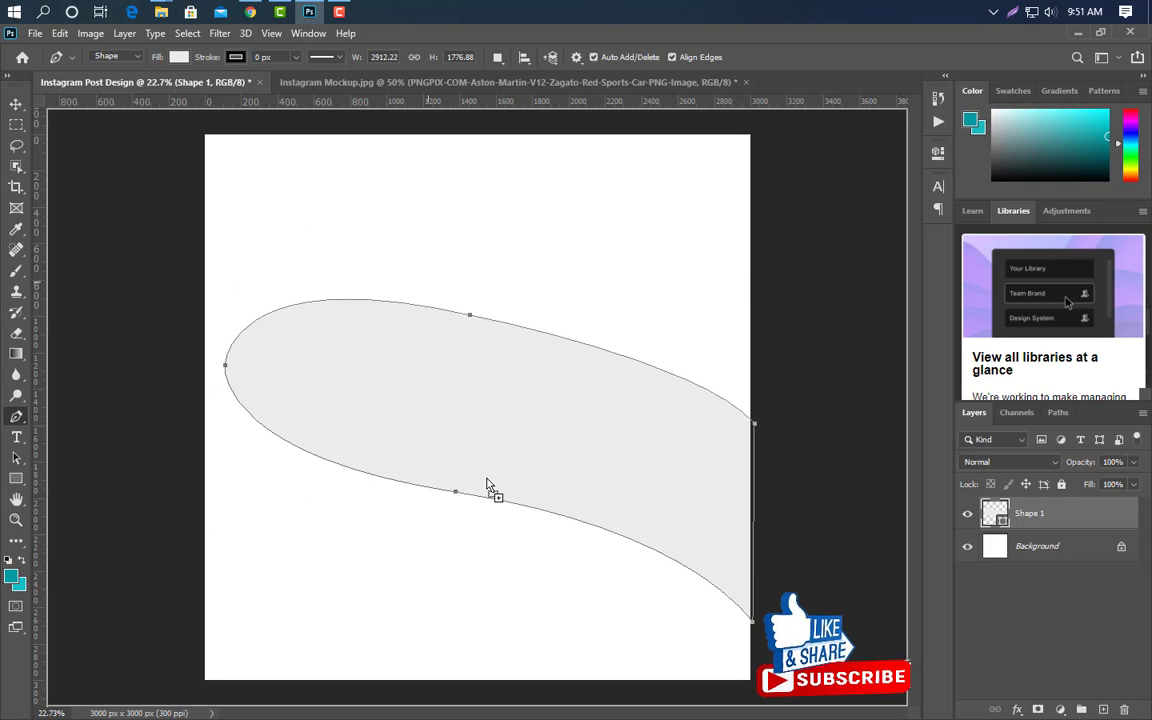
left_click_drag(487, 485, 488, 483)
Step: Flip the placed car horizontally, scale it down and position it over the upper part of the grey shape
right_click(636, 396)
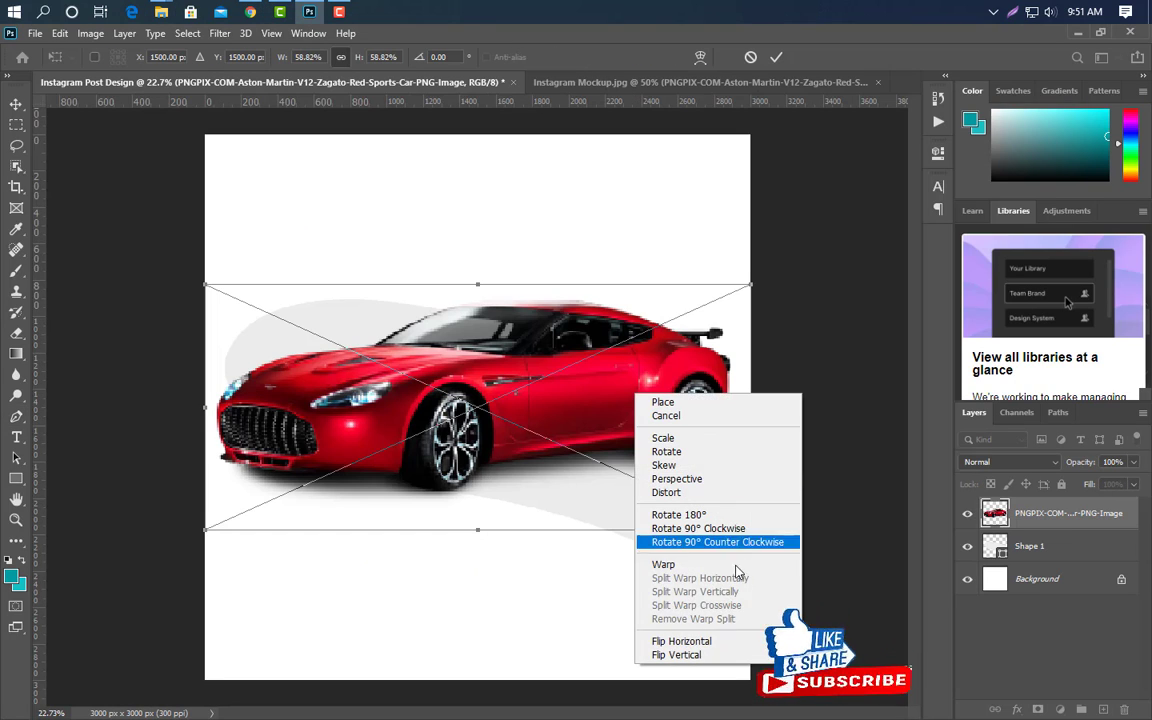
left_click(727, 643)
left_click_drag(756, 412, 629, 427)
left_click_drag(526, 425, 562, 372)
left_click_drag(660, 360, 685, 372)
left_click(775, 58)
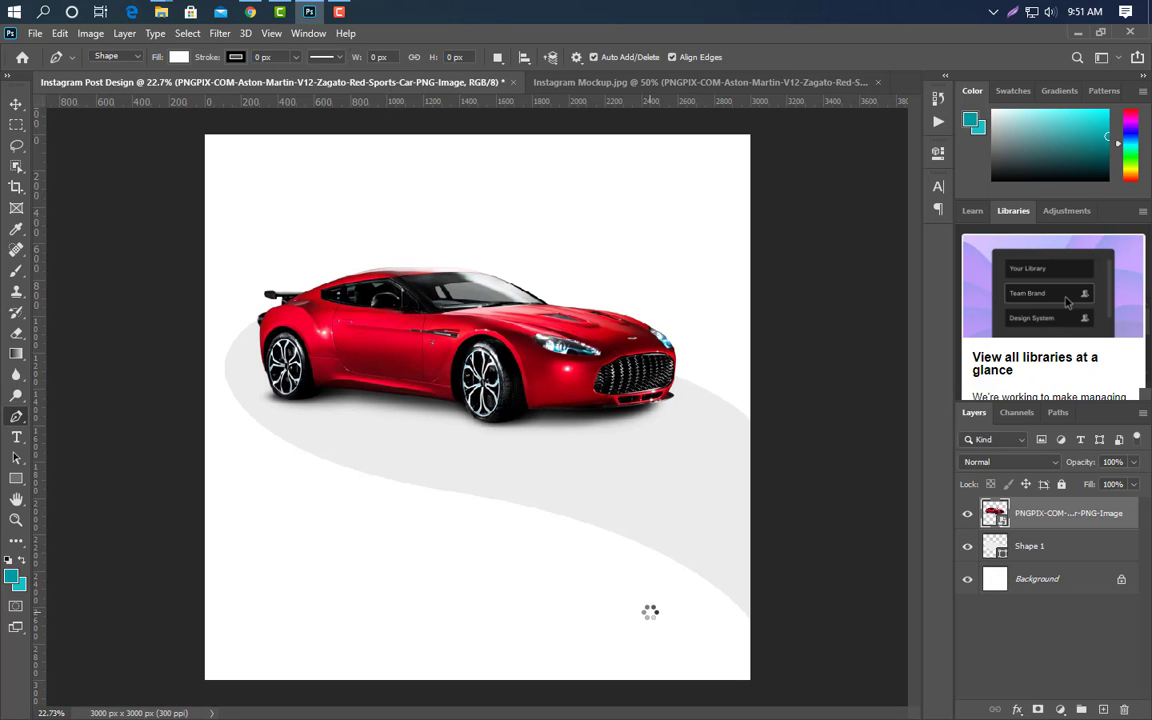
Step: Shift the car and Shape 1 layers together down into the lower half of the canvas
left_click(1037, 549)
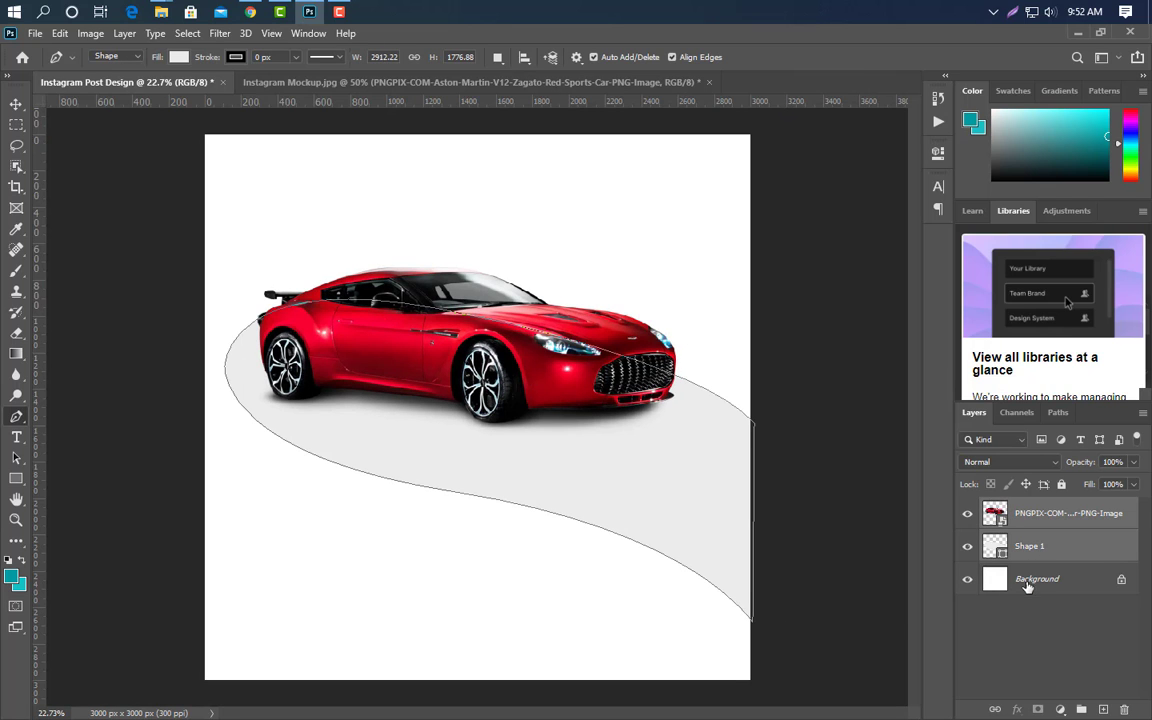
left_click(15, 104)
key("shift+Down")
key("shift+Down")
key("shift+Down")
key("shift+Down")
key("shift+Down")
key("shift+Down")
key("shift+Down")
key("shift+Down")
key("shift+Down")
key("shift+Down")
key("shift+Down")
key("shift+Down")
key("shift+Down")
key("shift+Down")
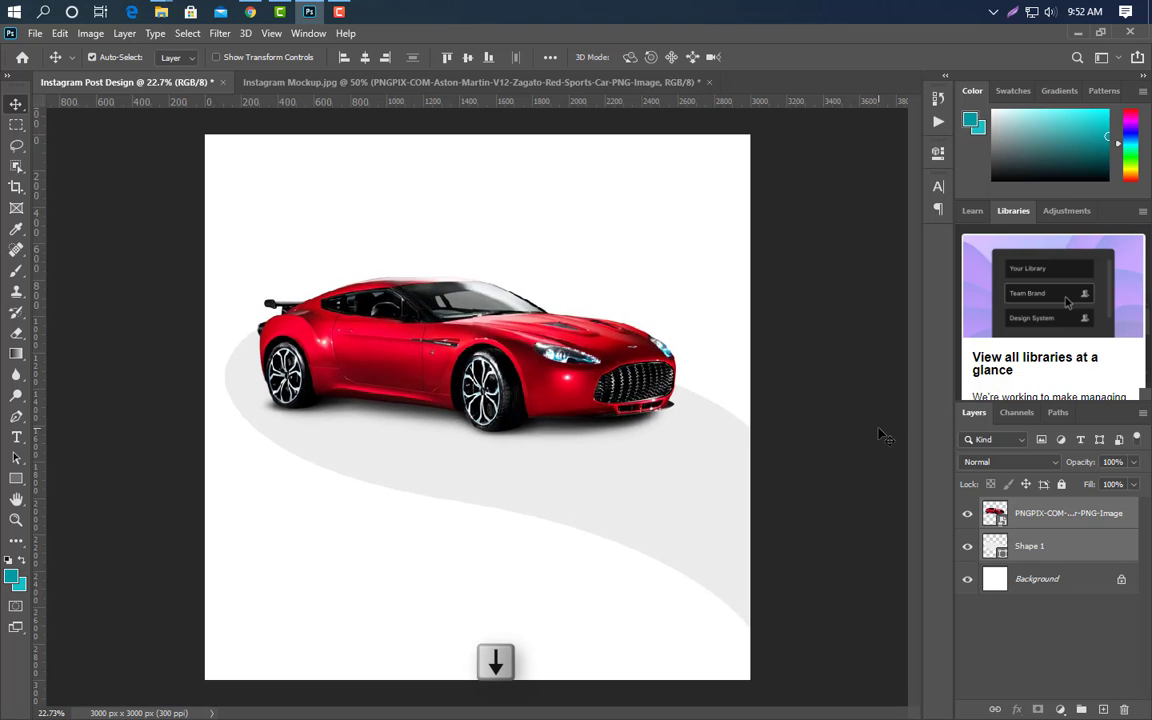
key("shift+Down")
key("shift+Down")
key("shift+Down")
key("shift+Down")
key("shift+Down")
key("shift+Down")
key("shift+Down")
key("shift+Down")
key("shift+Down")
key("shift+Down")
key("shift+Down")
key("shift+Down")
key("shift+Down")
key("shift+Down")
key("shift+Down")
key("shift+Down")
key("shift+Down")
key("shift+Down")
key("shift+Down")
key("shift+Down")
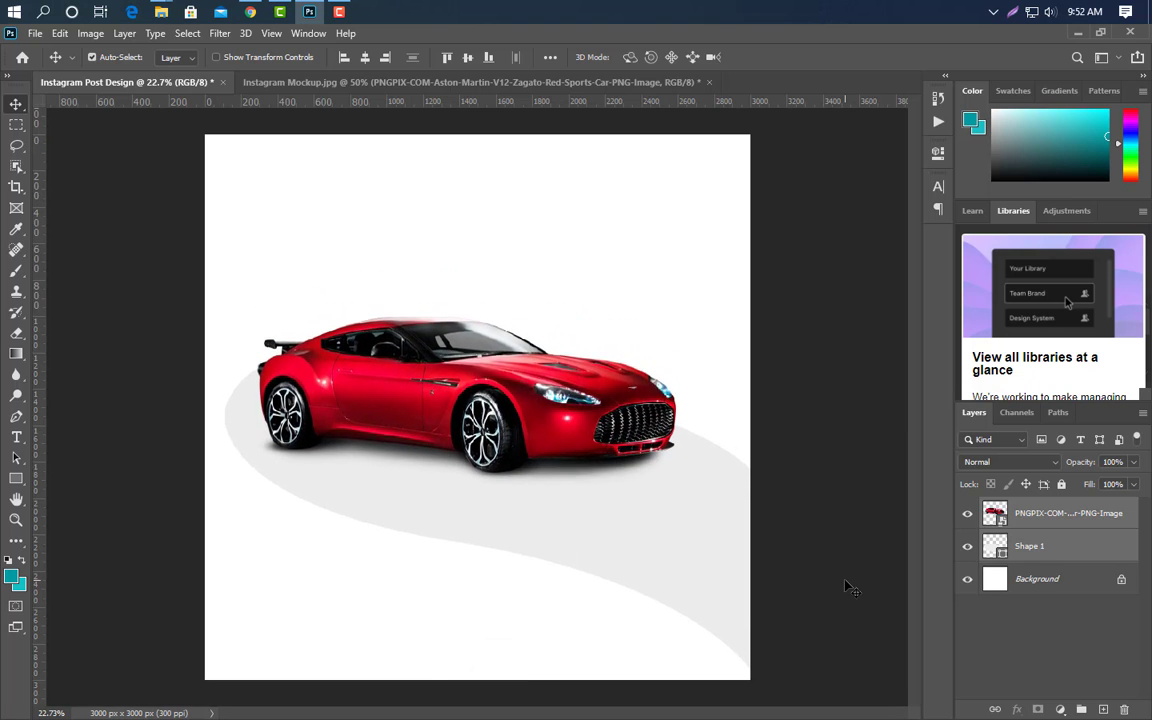
key("shift+Down")
key("shift+Down")
key("shift+Down")
Step: Nudge only the car layer further down on the grey shape
left_click(1057, 515)
key("shift+Down")
key("shift+Down")
key("shift+Down")
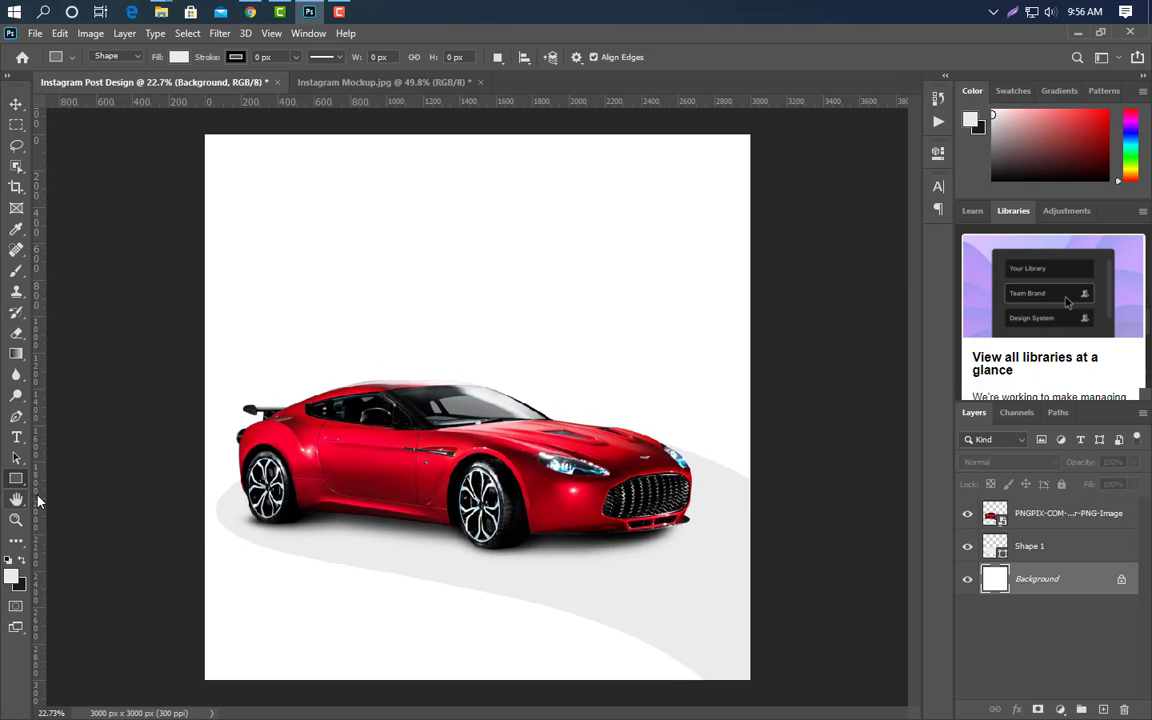
Step: Draw a rectangle of about 3106 × 3097 px covering the canvas behind the shape and car, filled with dark grey 1b1b1b
left_click_drag(193, 124, 758, 687)
left_click(894, 148)
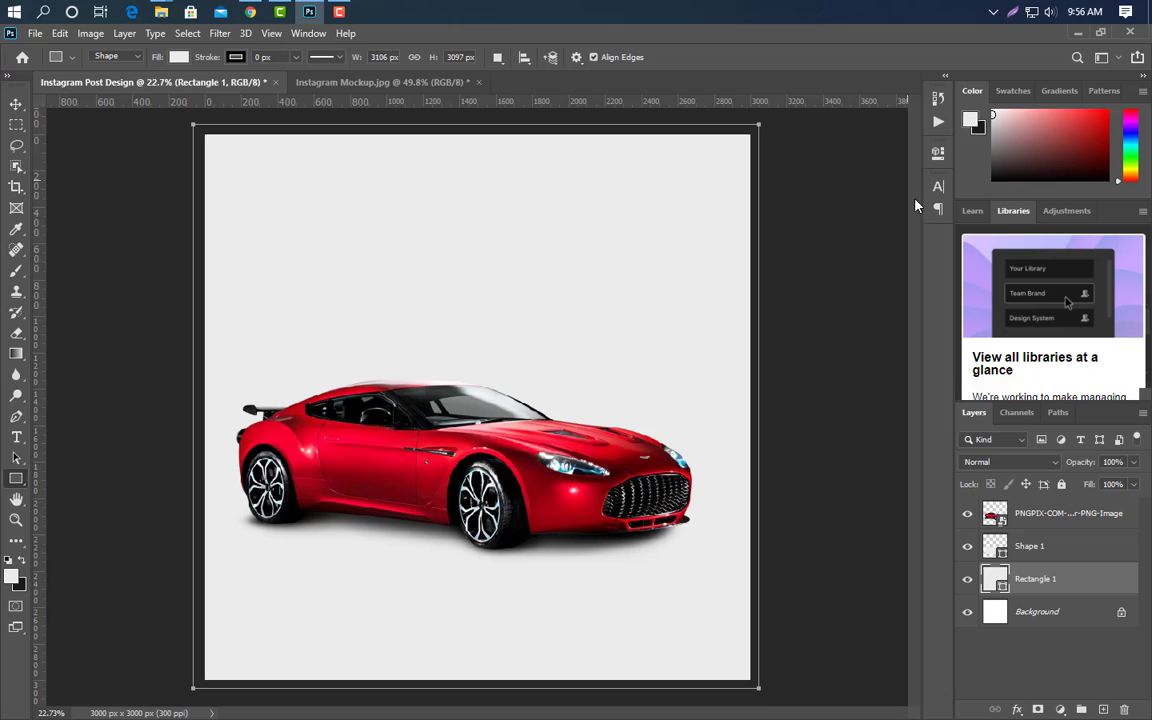
double_click(999, 589)
left_click(20, 586)
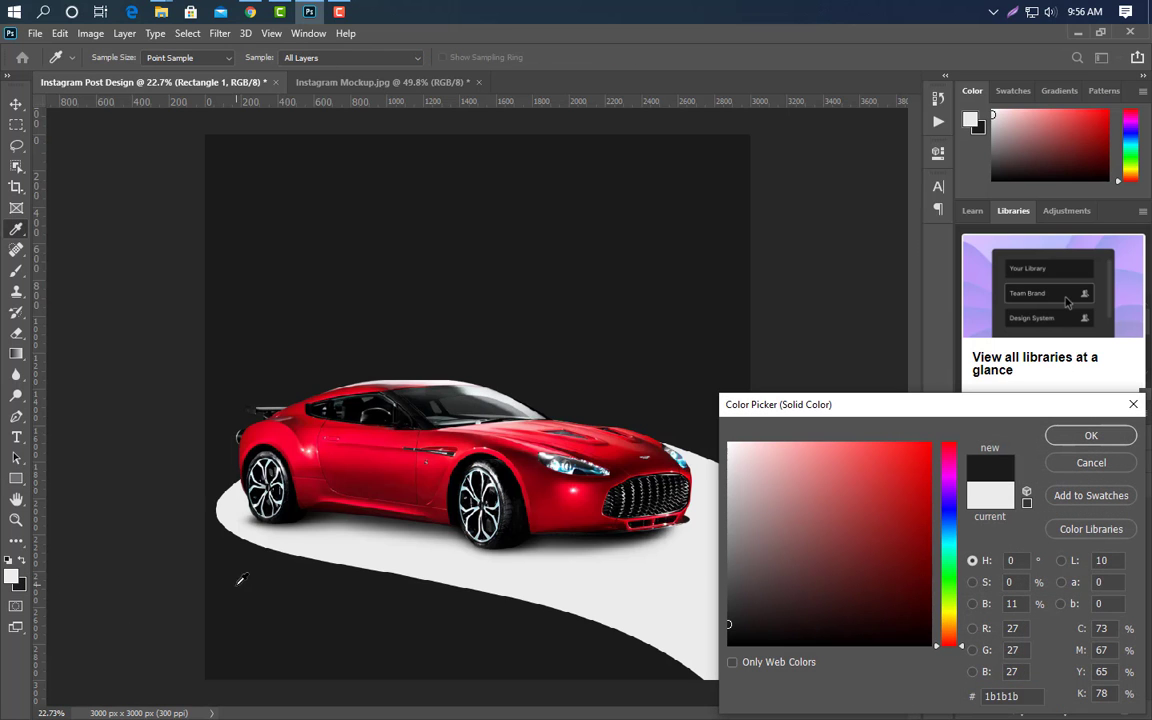
left_click(1091, 435)
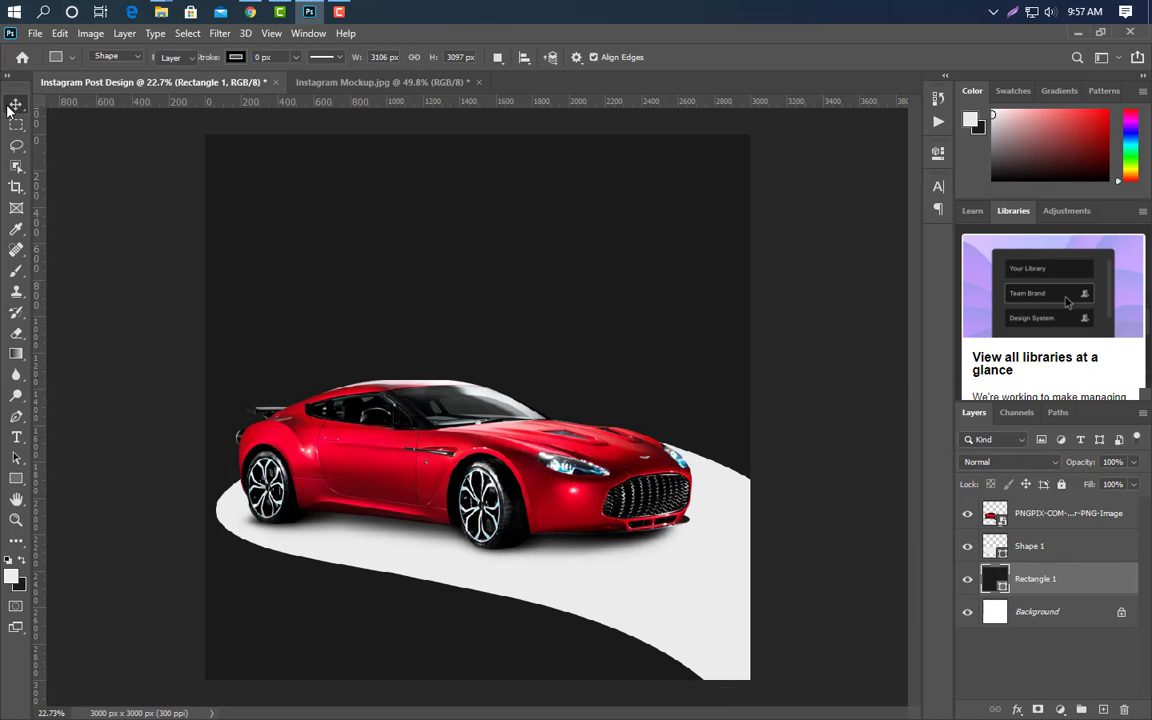
Step: Change the fill of the curved Shape 1 to white
left_click(16, 104)
double_click(1002, 553)
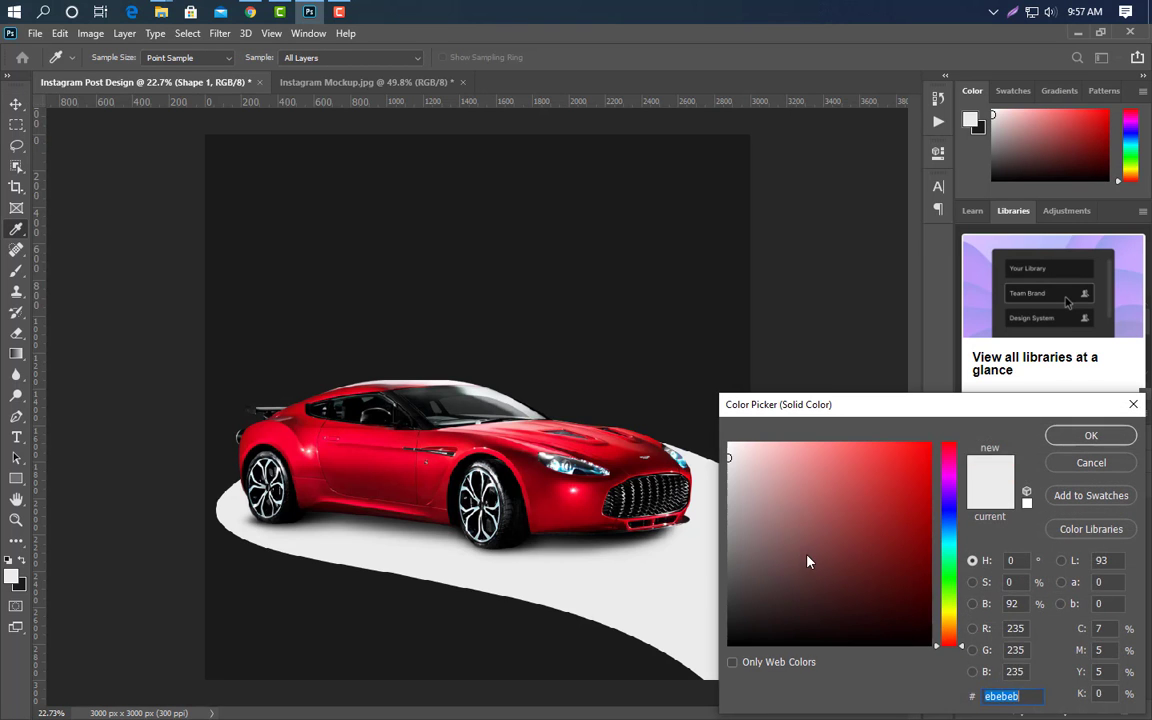
left_click(1060, 463)
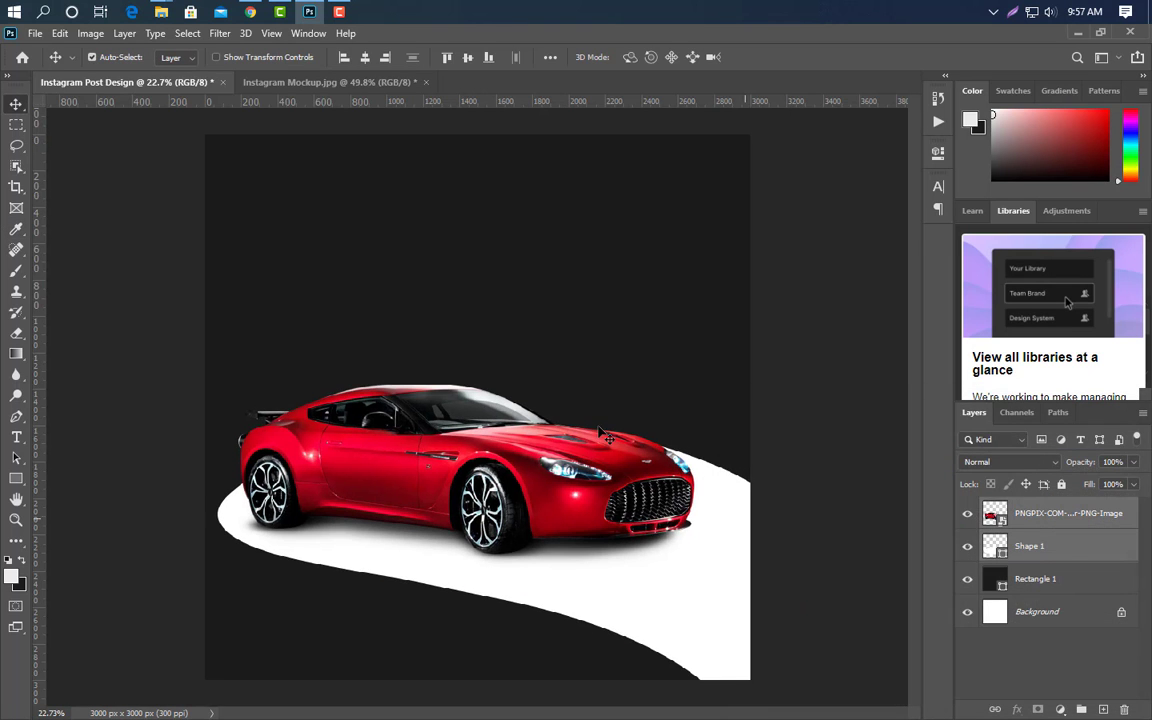
Step: Place the Screenshot_1 motorcycle image from the desktop into the design and position it at the canvas's upper right
left_click(310, 12)
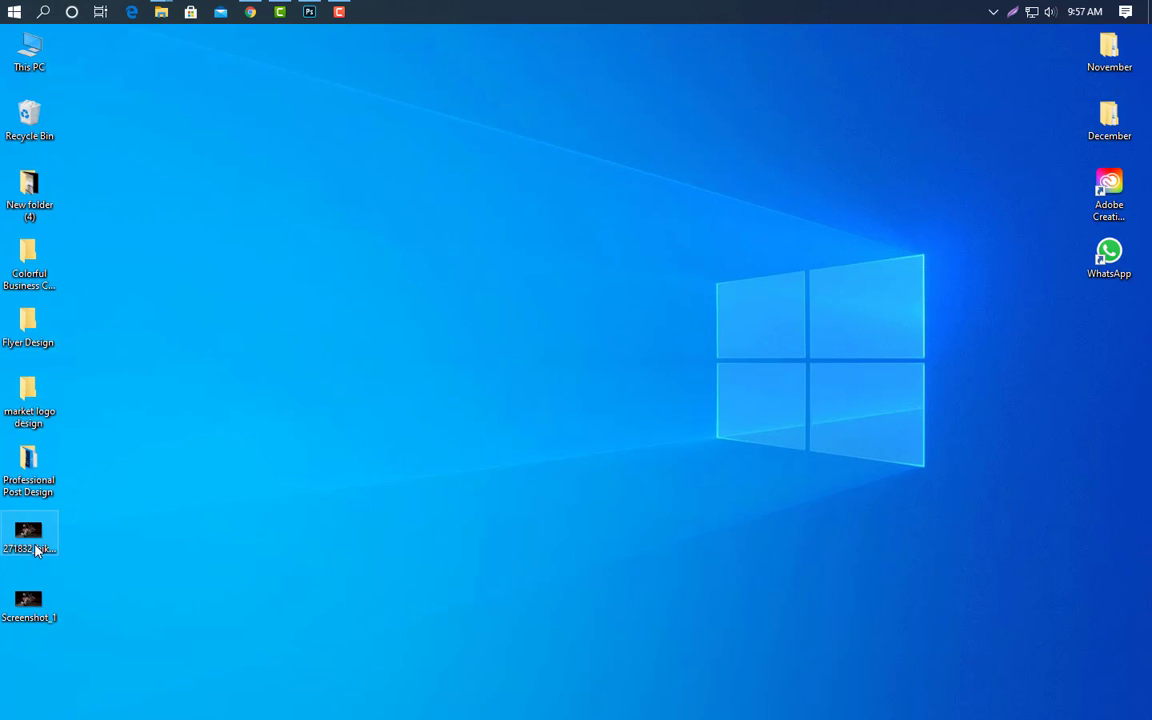
left_click(310, 12)
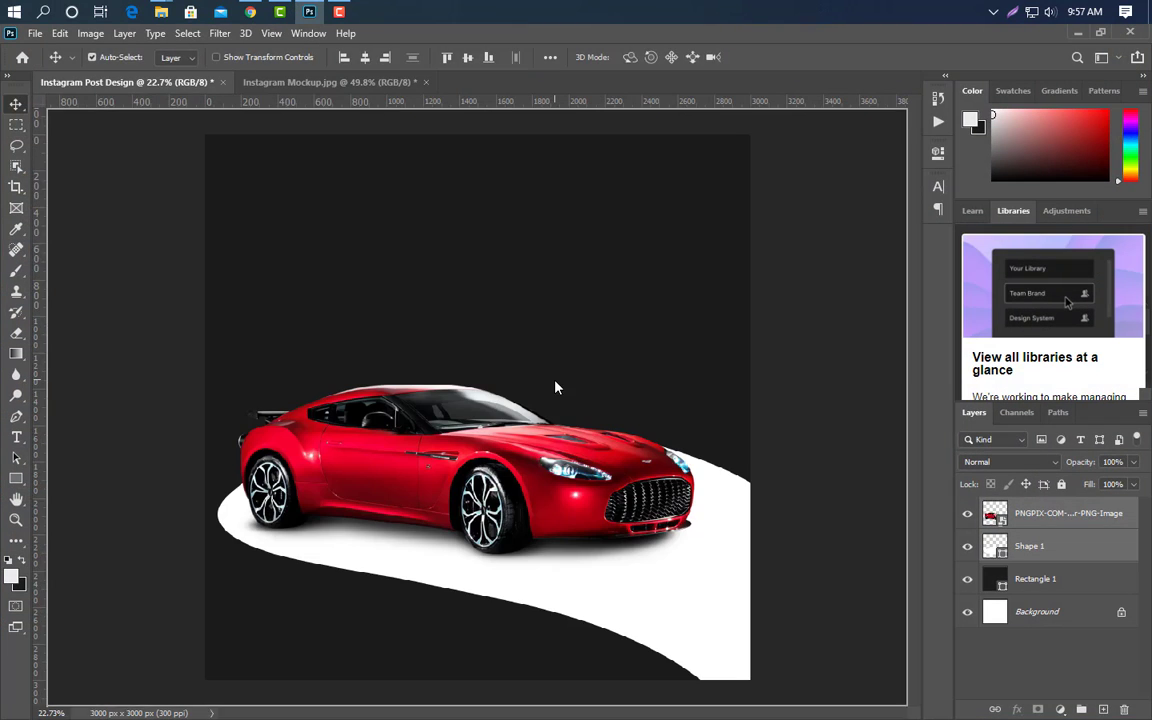
left_click_drag(555, 381, 555, 383)
left_click_drag(624, 407, 796, 297)
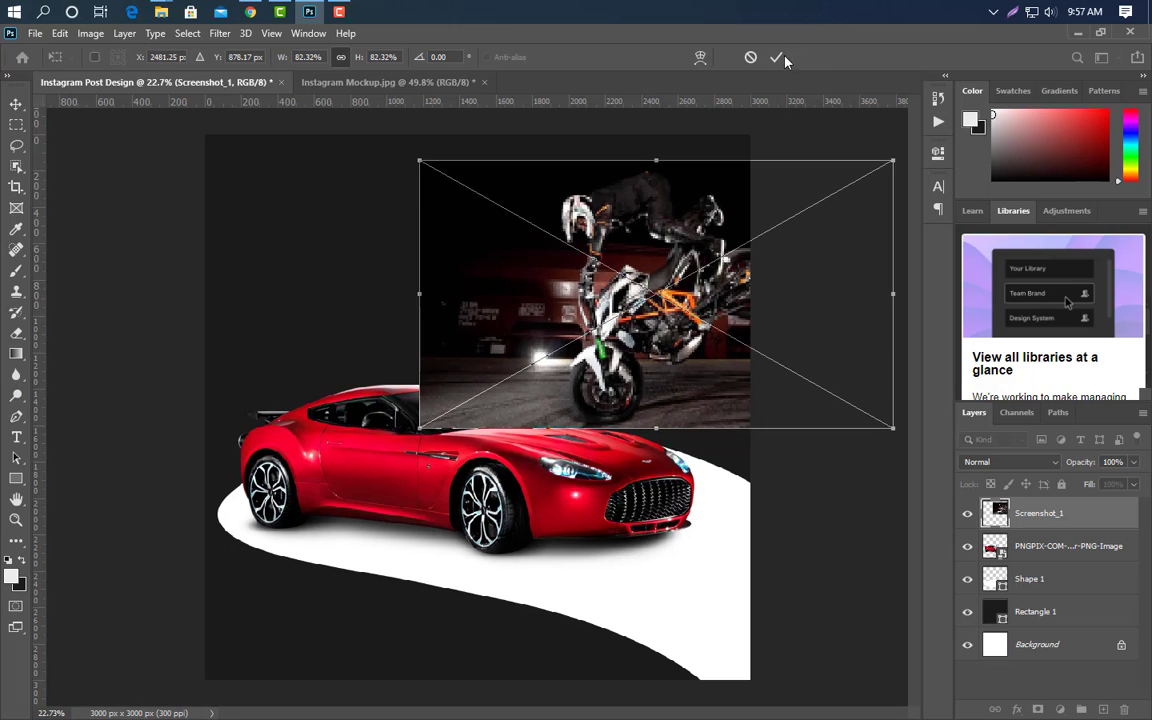
left_click(777, 58)
Step: Move the Screenshot_1 layer below Shape 1 and scale the motorcycle image down behind the car
left_click_drag(1108, 525, 1097, 601)
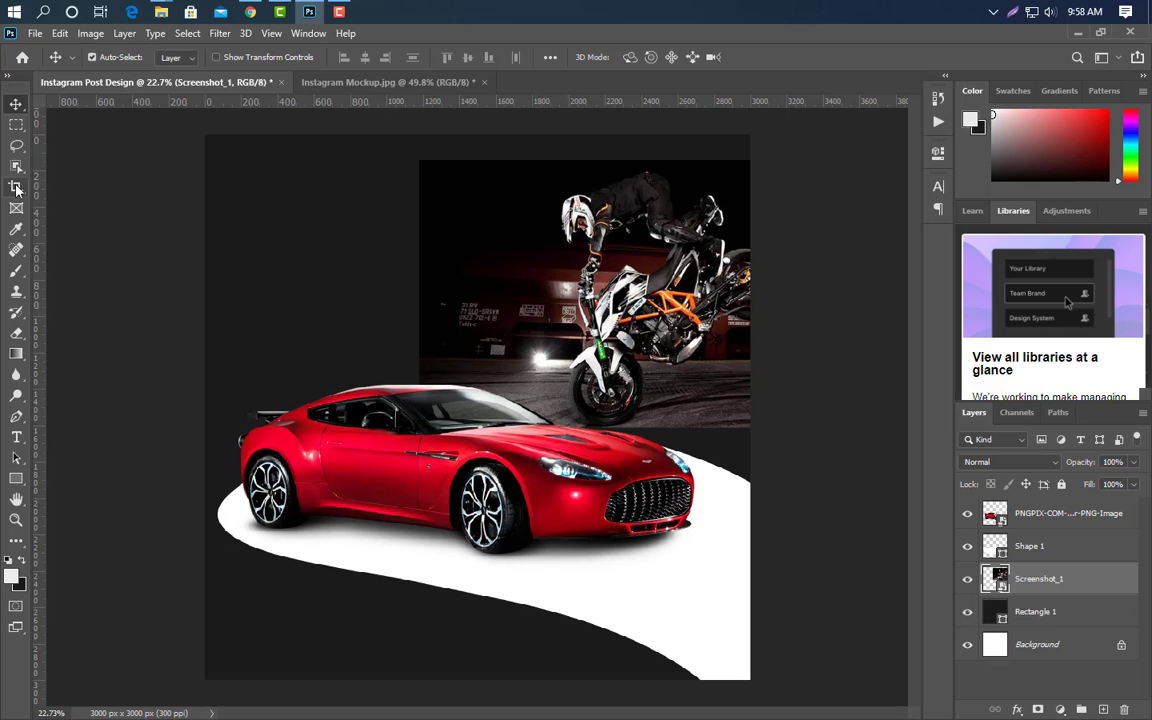
key("ctrl+t")
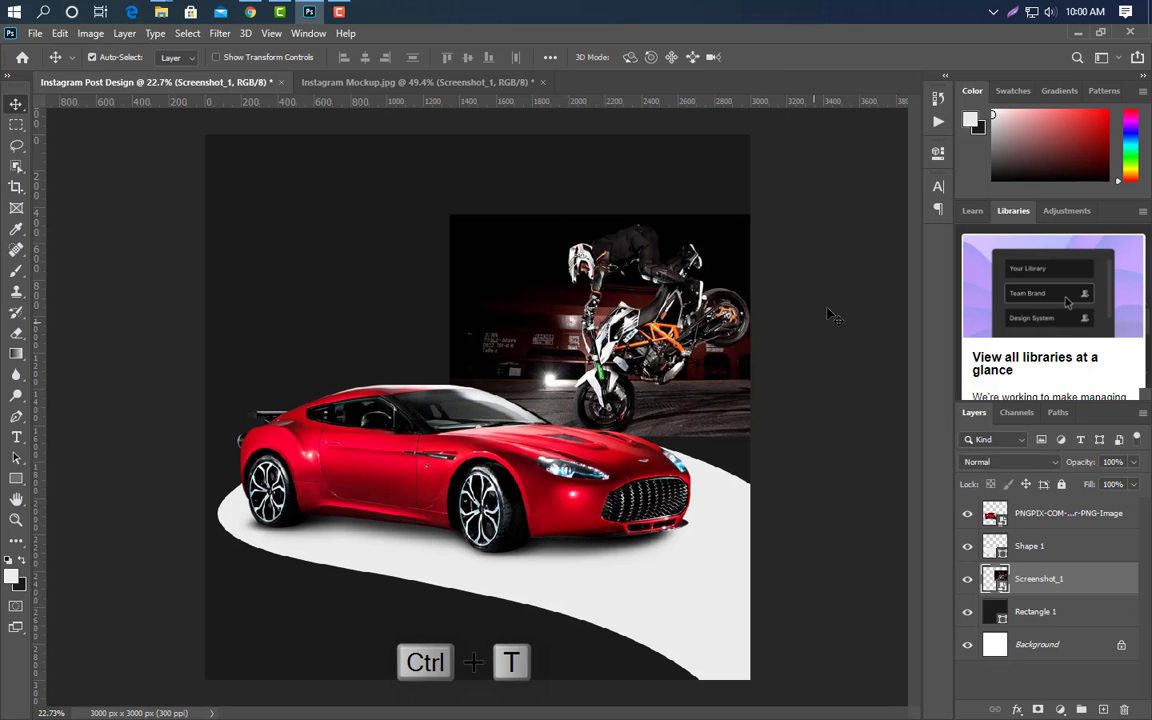
Step: Recolour the background Rectangle 1 to near-black 010101, sampled from the dark area of the motorcycle image
left_click(970, 610)
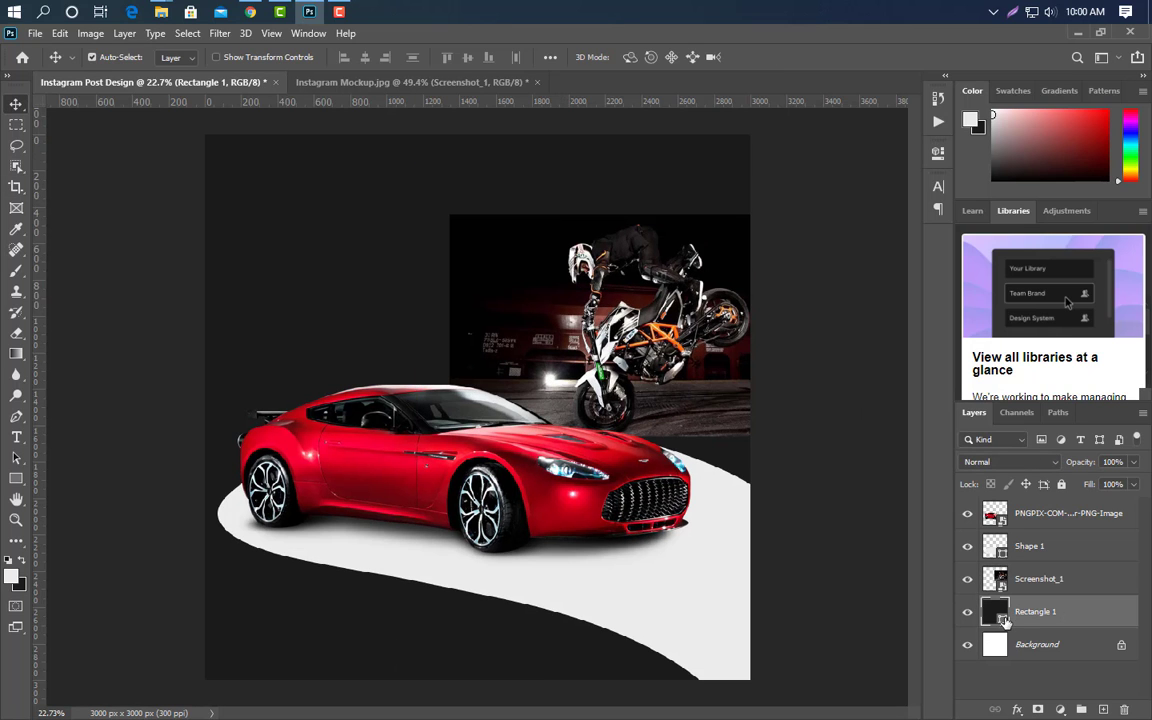
double_click(1003, 620)
left_click(736, 228)
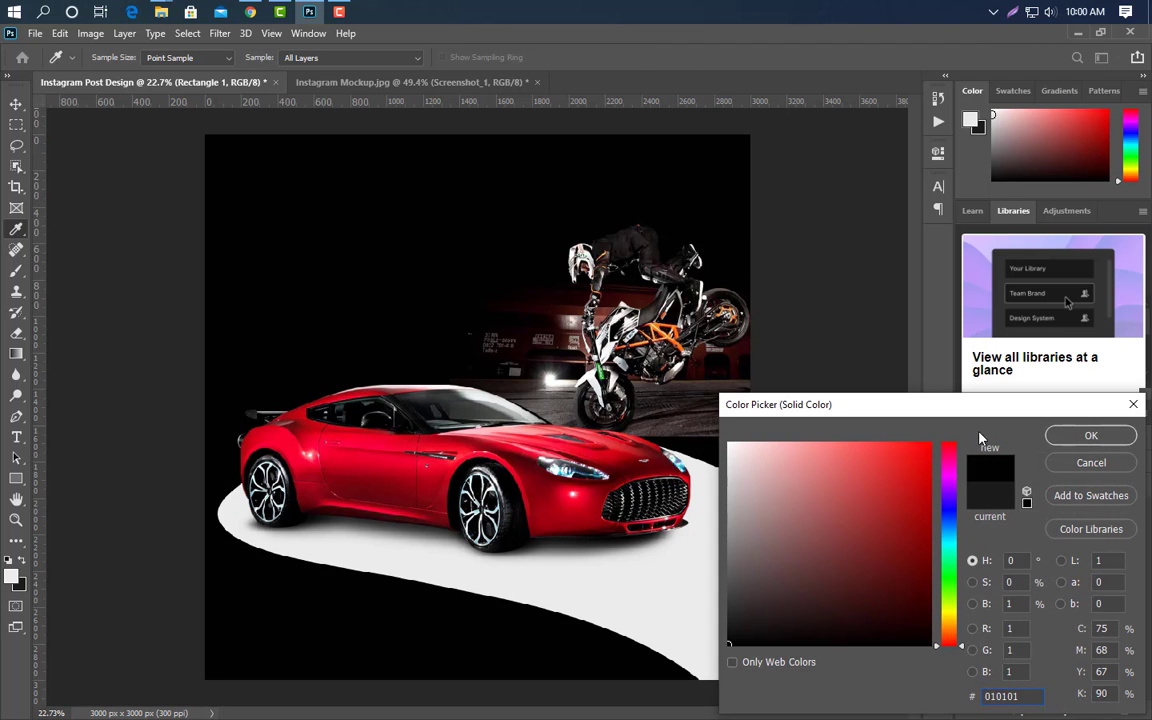
left_click(1091, 436)
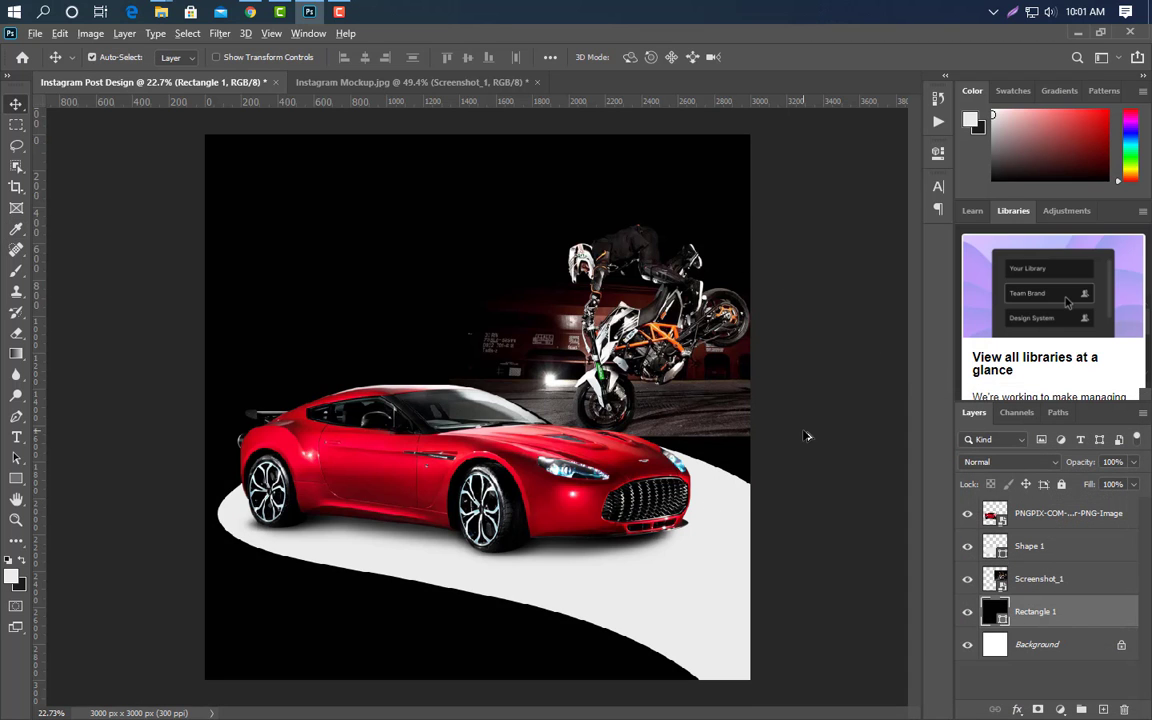
Step: Rasterize the Screenshot_1 layer
scroll(808, 436, "up", 3)
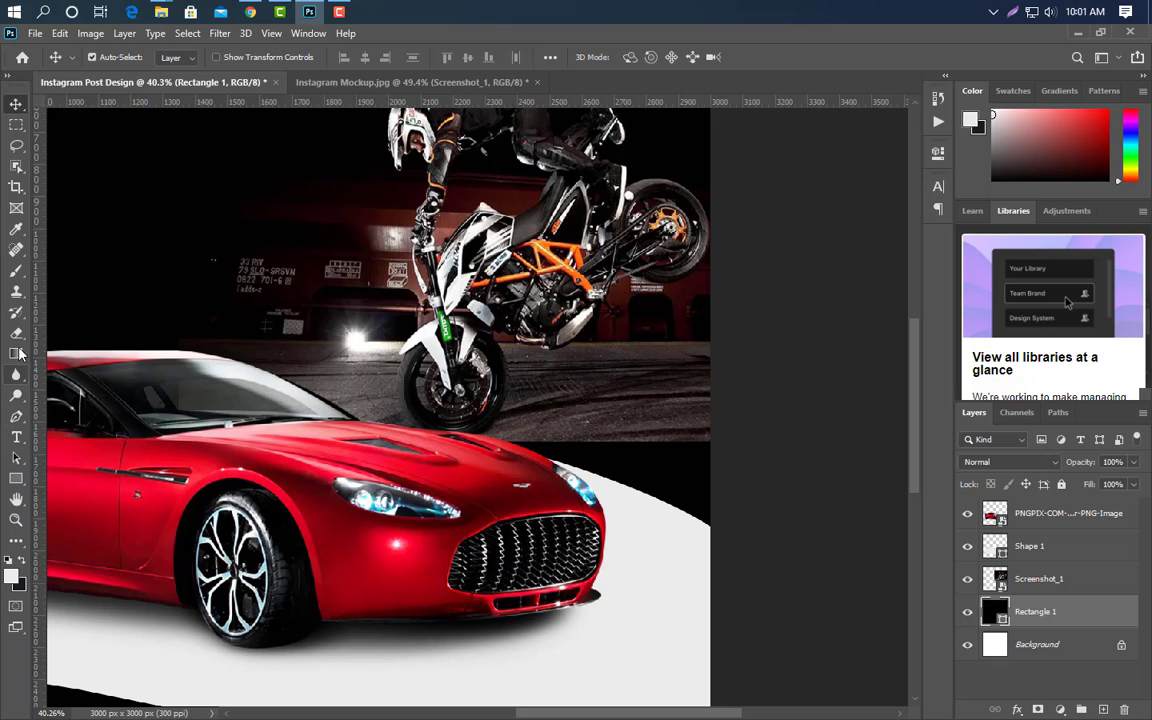
left_click(17, 334)
right_click(1087, 583)
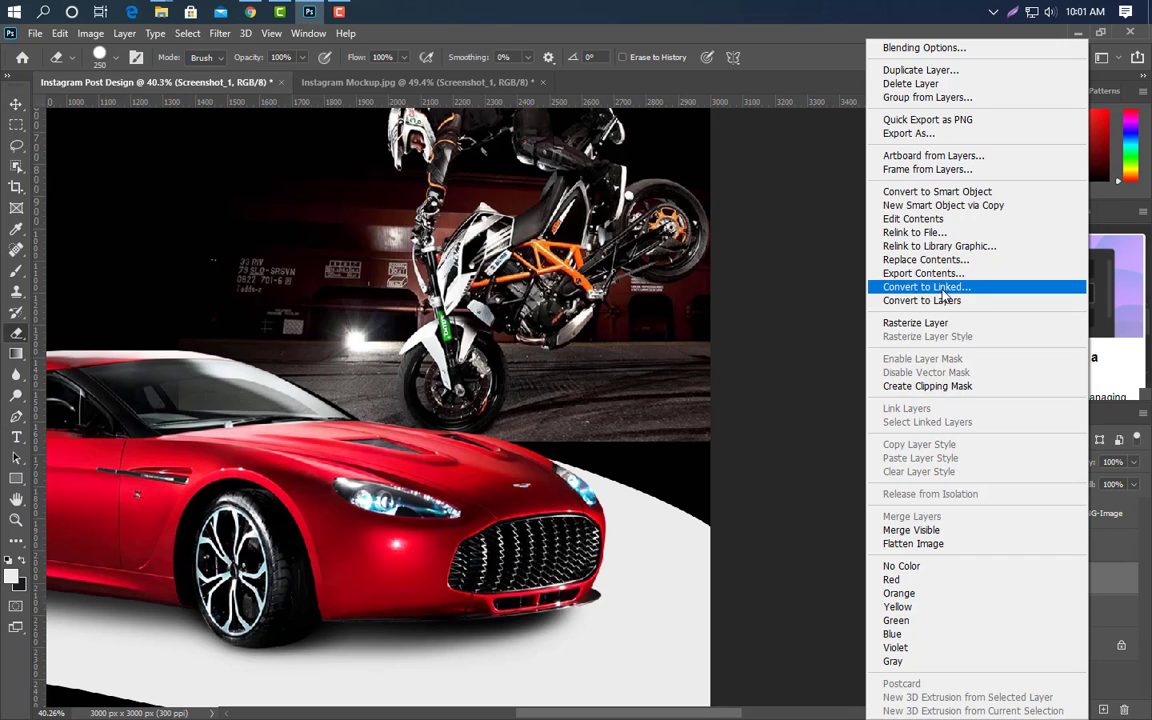
left_click(852, 294)
Step: Paint over the motorcycle image's lower-right edge with a soft 400 px black brush to blend it into the background
left_click(16, 271)
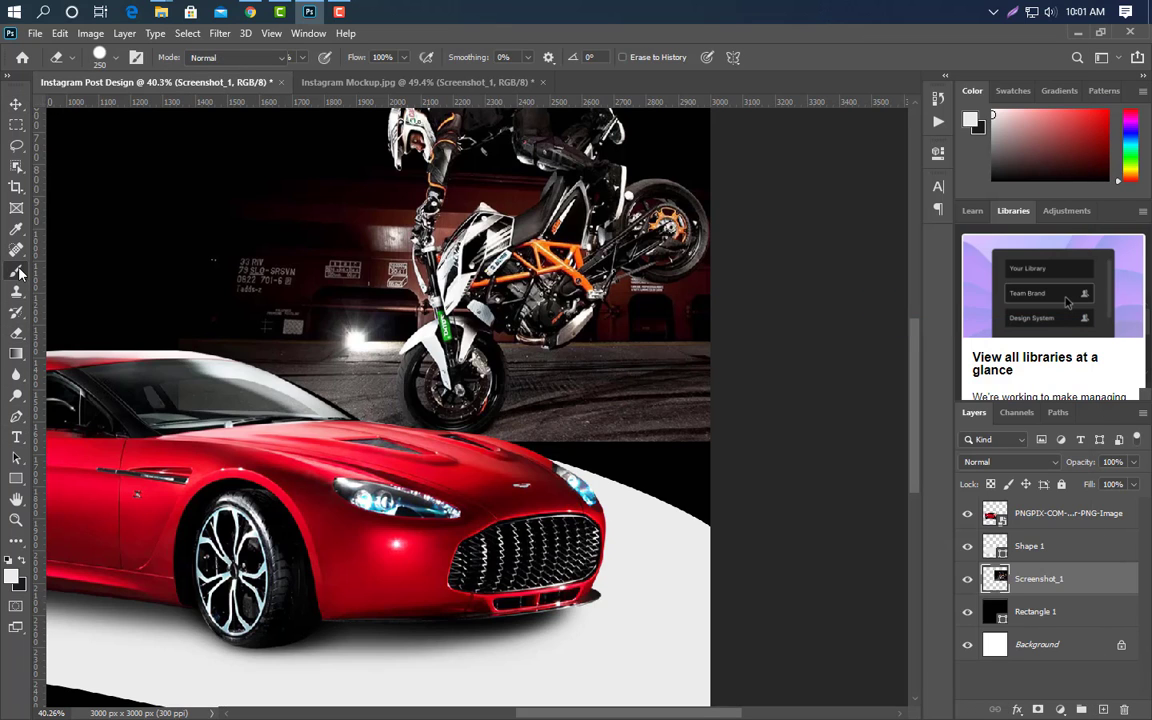
left_click(11, 573)
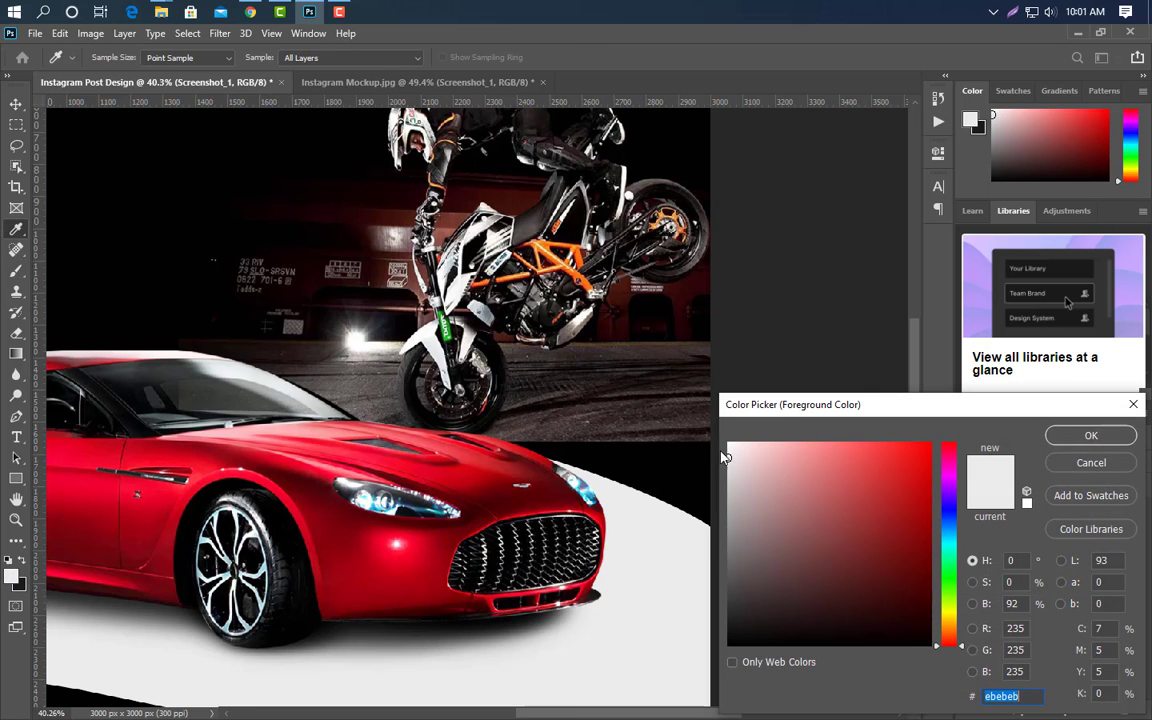
left_click(693, 450)
left_click(1058, 444)
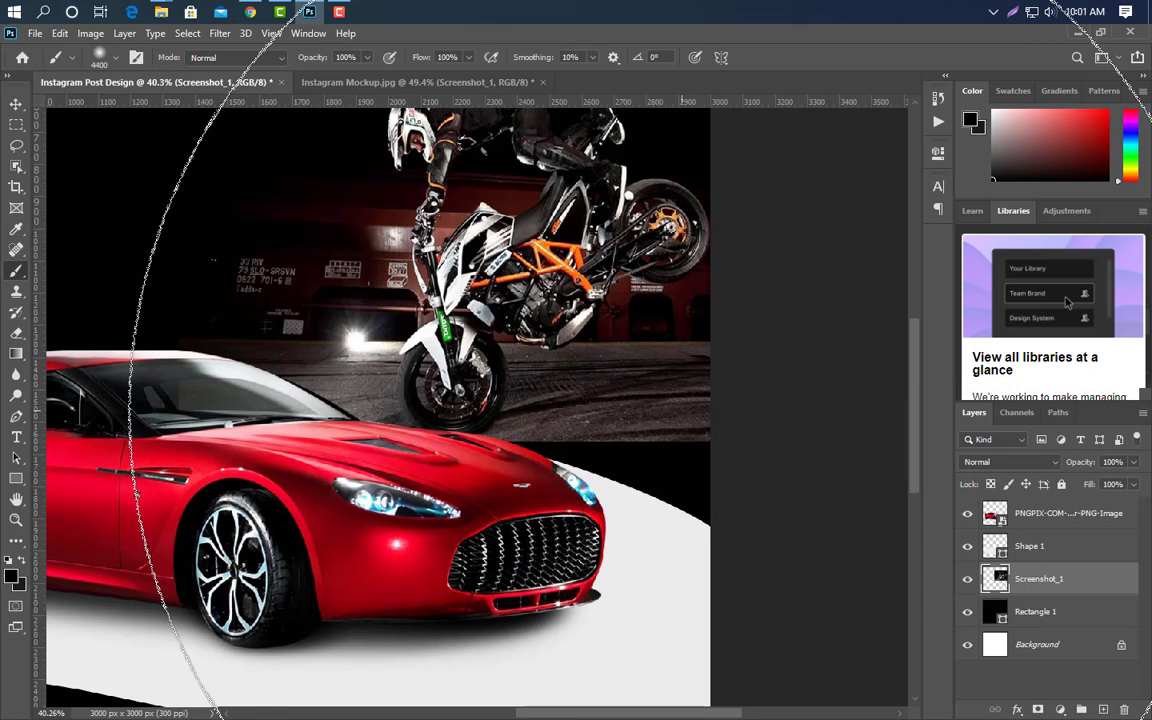
key("bracketleft")
key("bracketleft")
key("bracketleft")
key("bracketleft")
key("bracketleft")
key("bracketleft")
key("bracketleft")
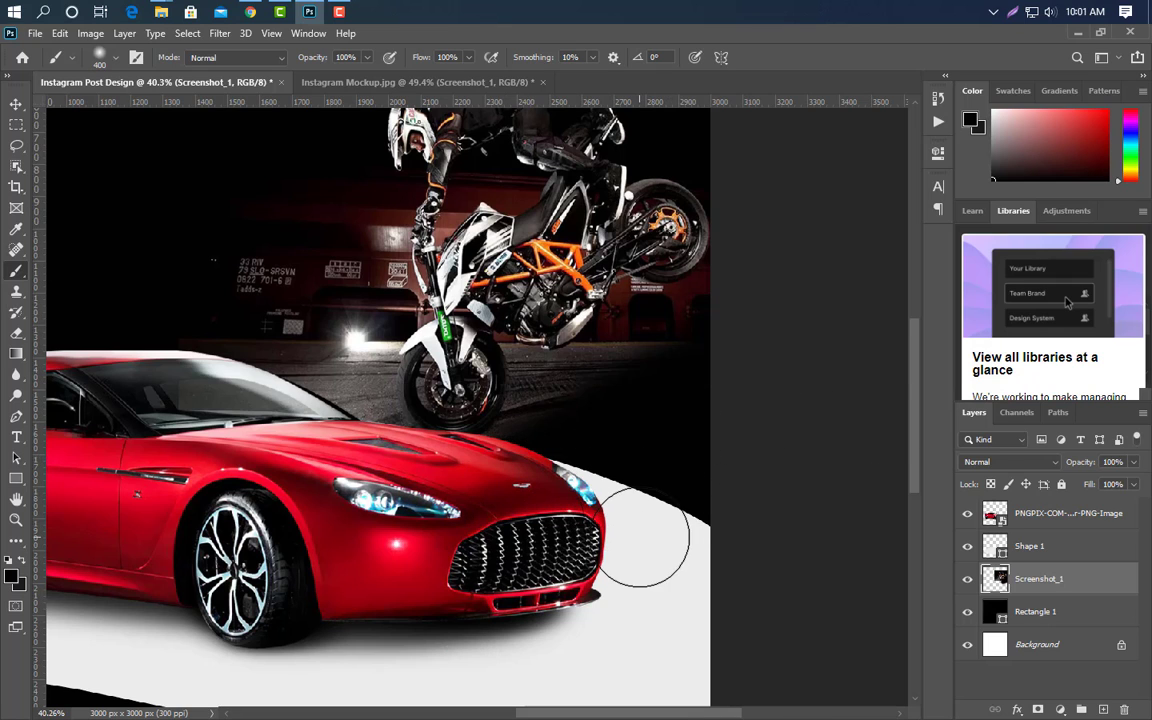
scroll(660, 515, "down", 5)
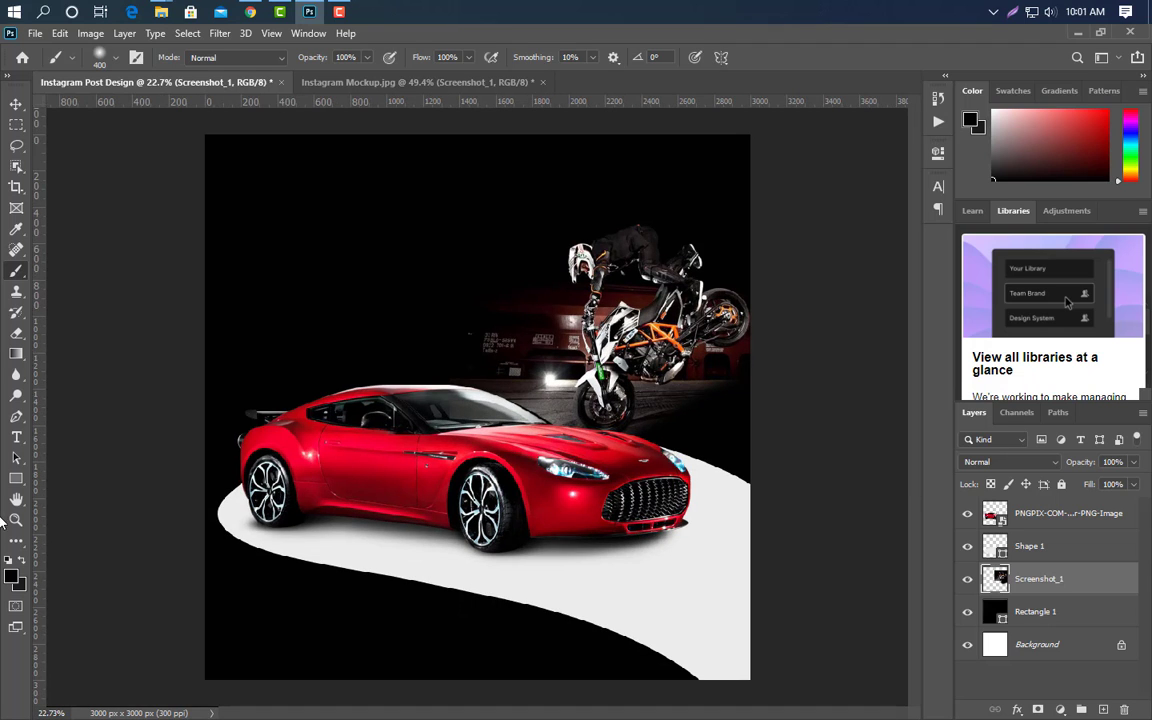
Step: Draw a black rectangle of about 3137 × 2535 px above the Screenshot_1 layer and rasterize it
left_click(17, 480)
left_click_drag(196, 123, 767, 585)
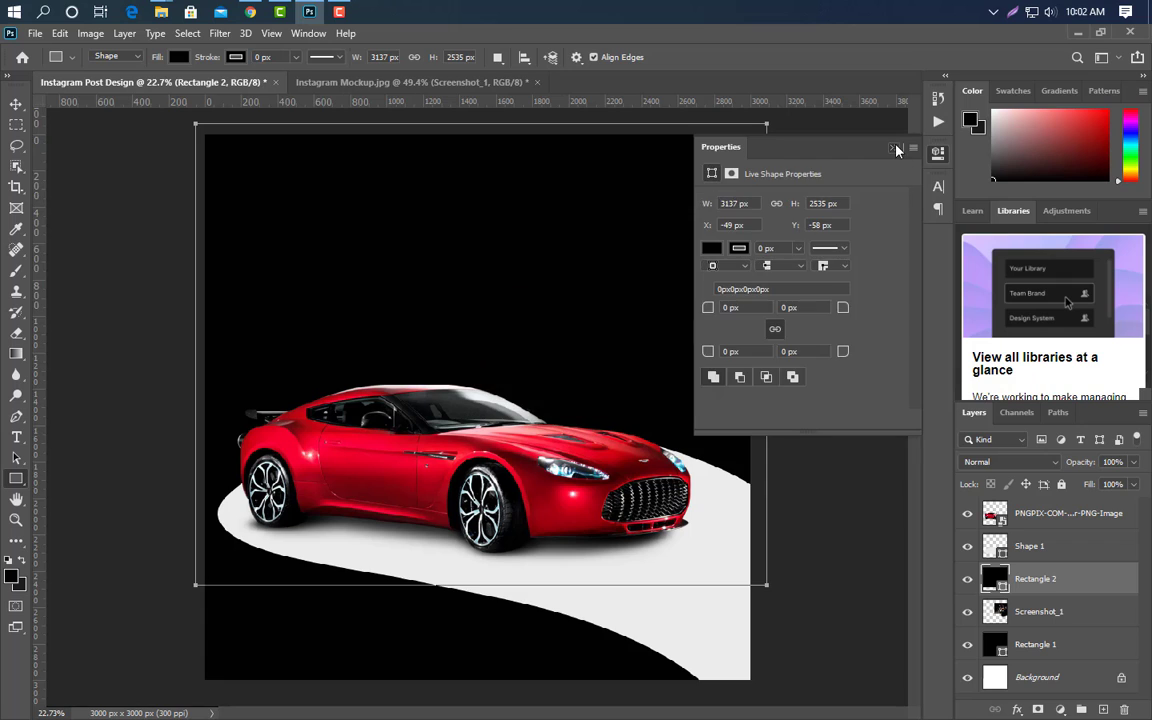
right_click(985, 578)
left_click(918, 287)
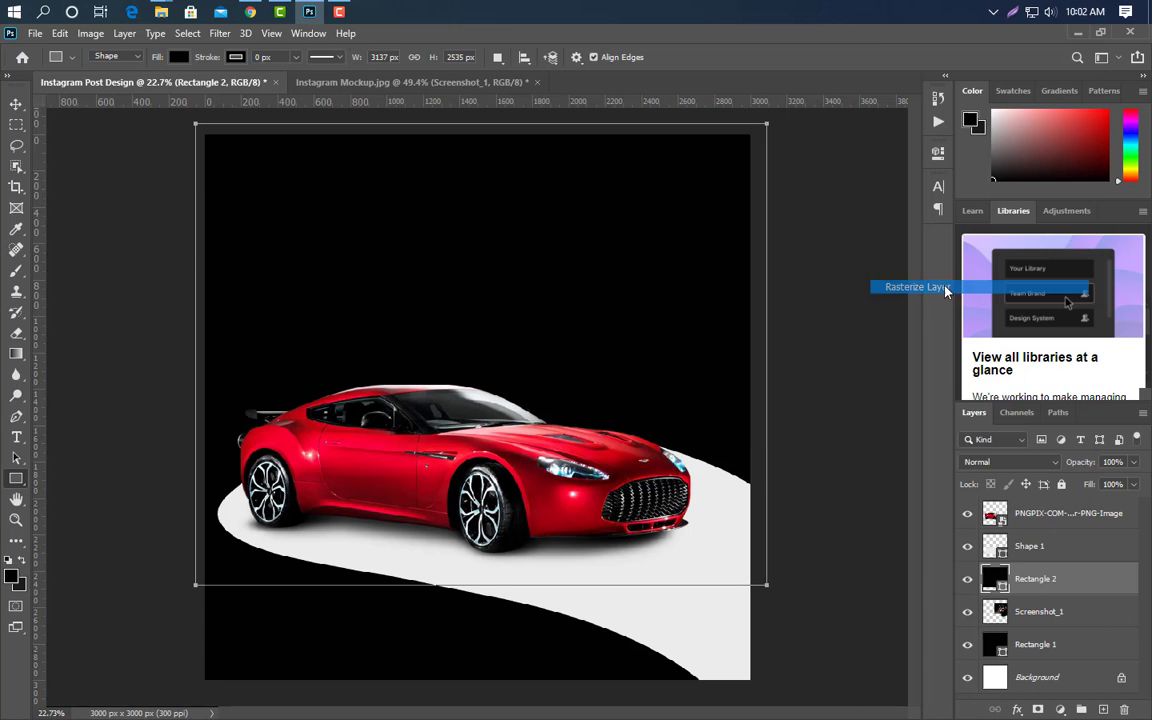
Step: Erase Rectangle 2 over the motorcycle with a soft 1800 px eraser so the photo fades into the black surroundings
left_click(17, 333)
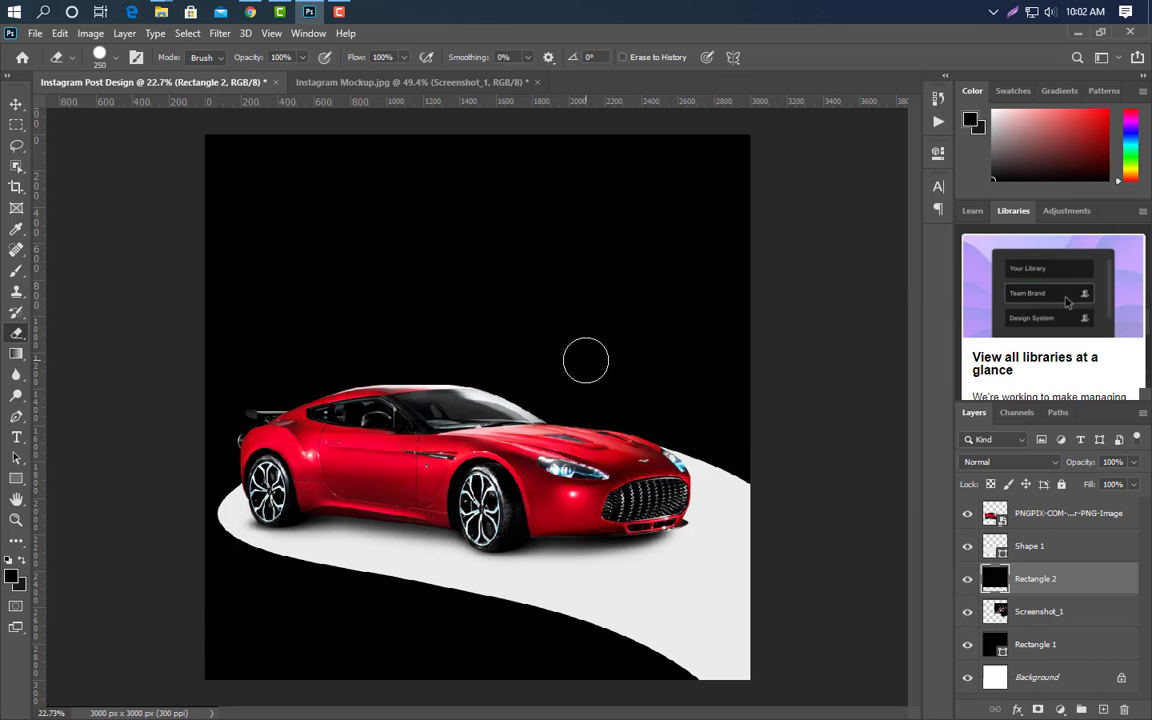
key("bracketright")
key("bracketright")
key("bracketright")
key("bracketright")
key("bracketright")
key("bracketright")
key("bracketright")
key("bracketright")
left_click(119, 58)
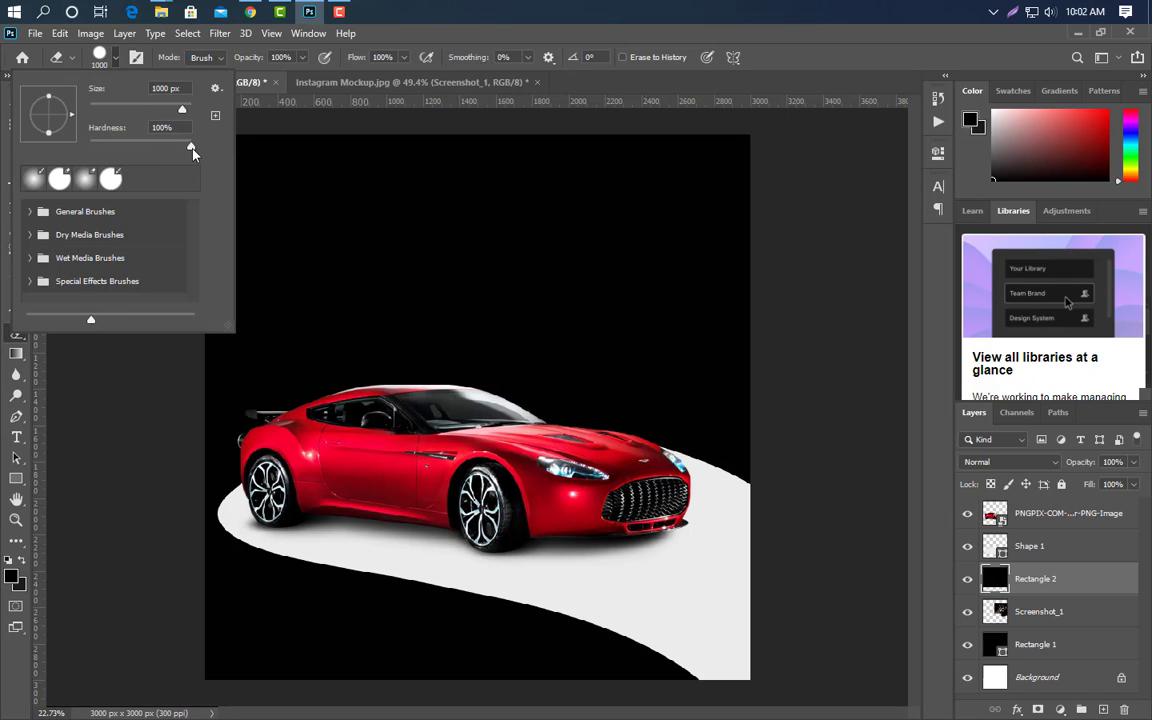
key("Return")
key("bracketright")
key("bracketright")
key("bracketright")
key("bracketright")
key("bracketright")
key("bracketright")
key("bracketright")
key("bracketright")
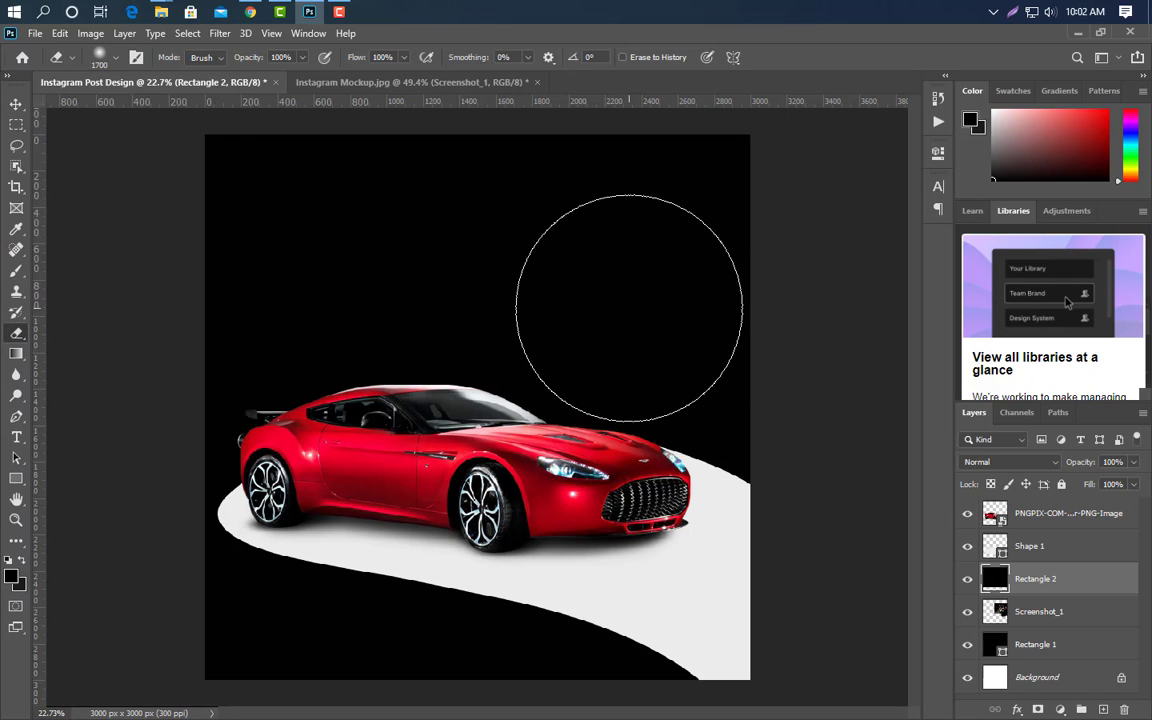
left_click(629, 308)
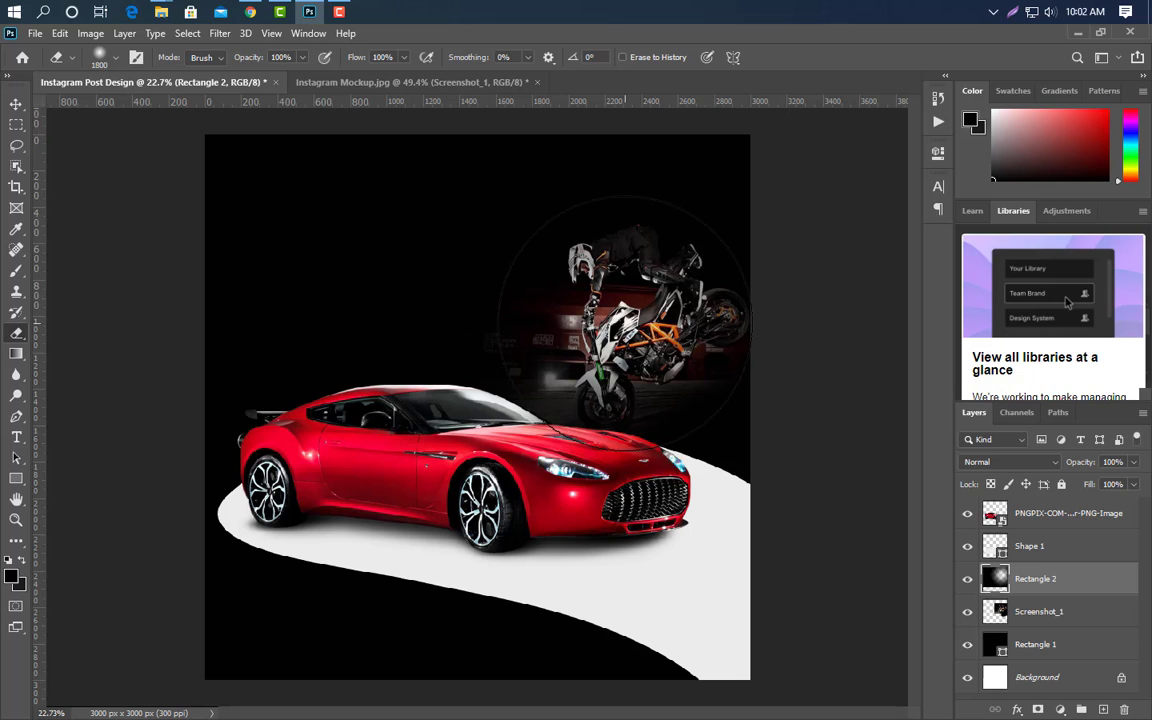
left_click(629, 308)
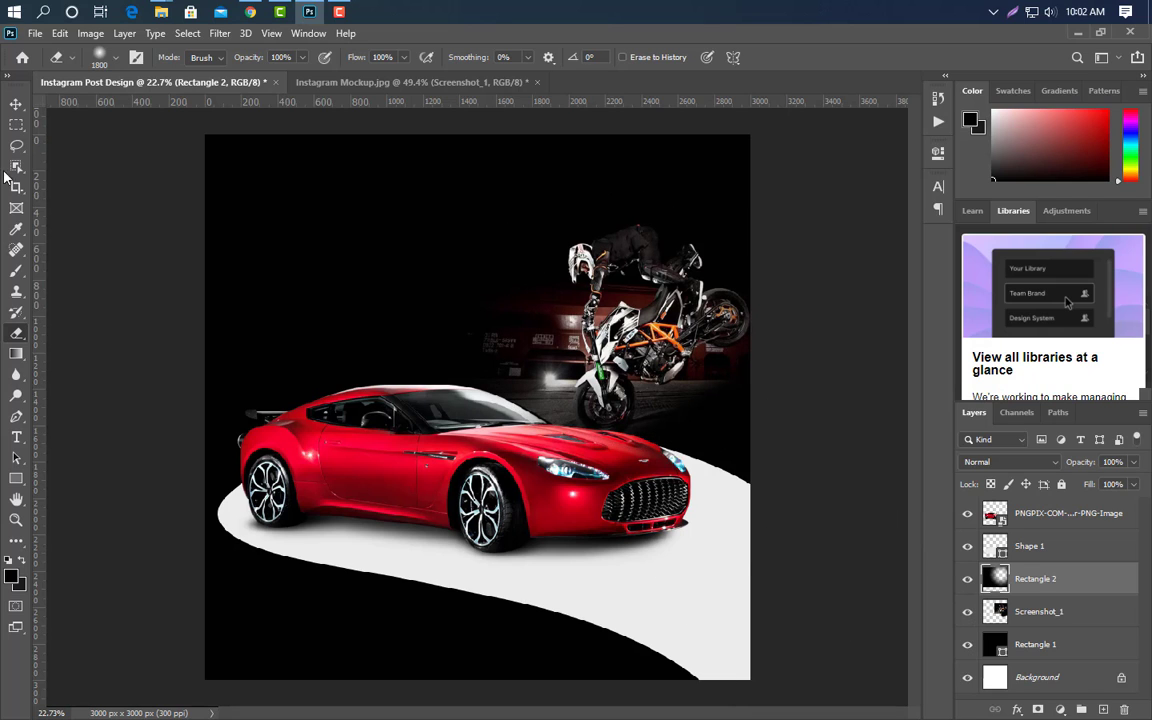
key("v")
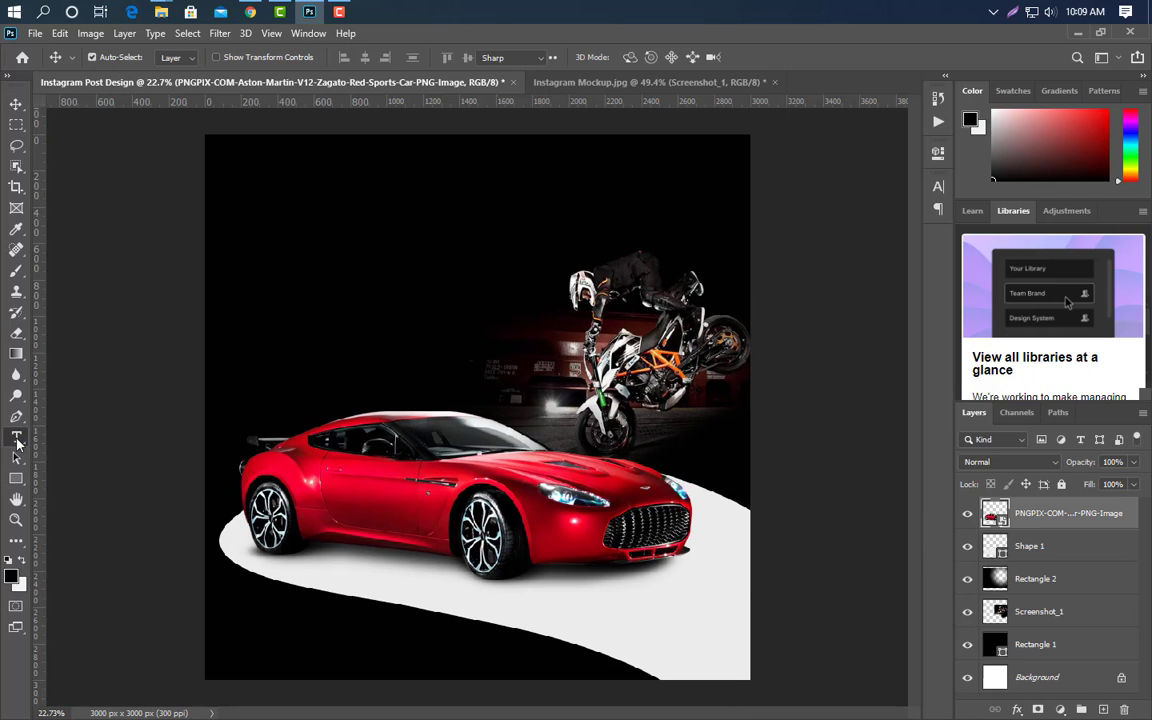
Step: Add the white headline text "EVERY" in 60 pt Akrobat Black near the canvas's upper-left corner
left_click(16, 437)
left_click(250, 191)
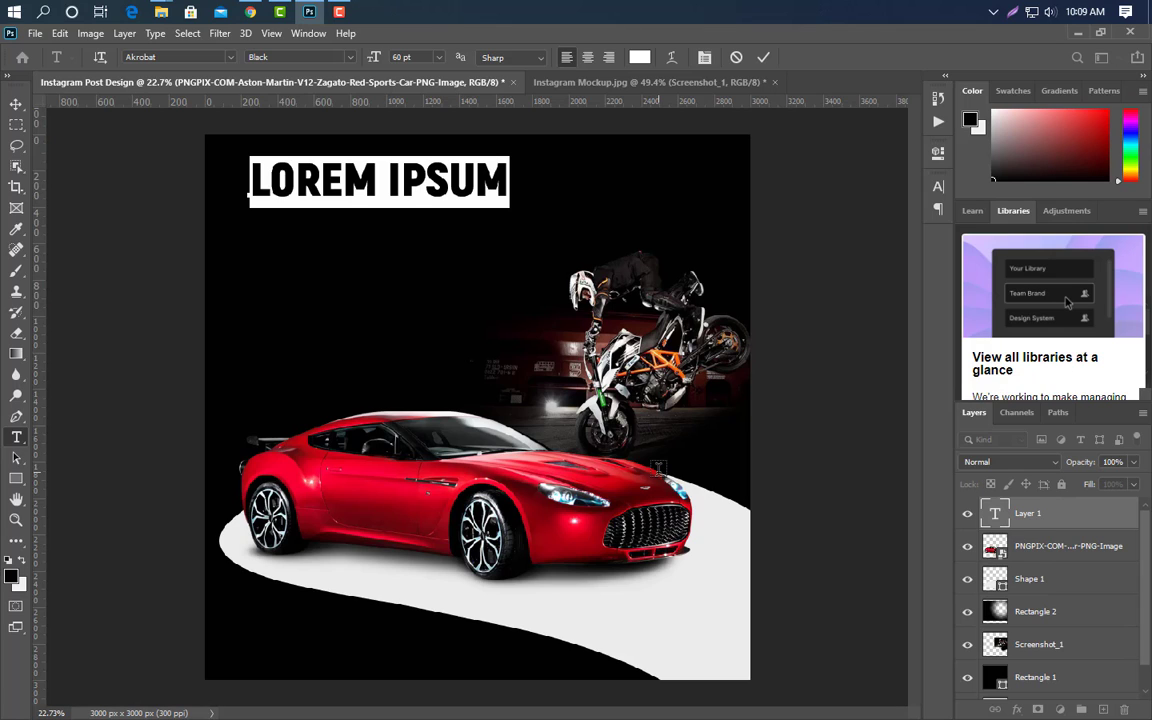
type("EVERY")
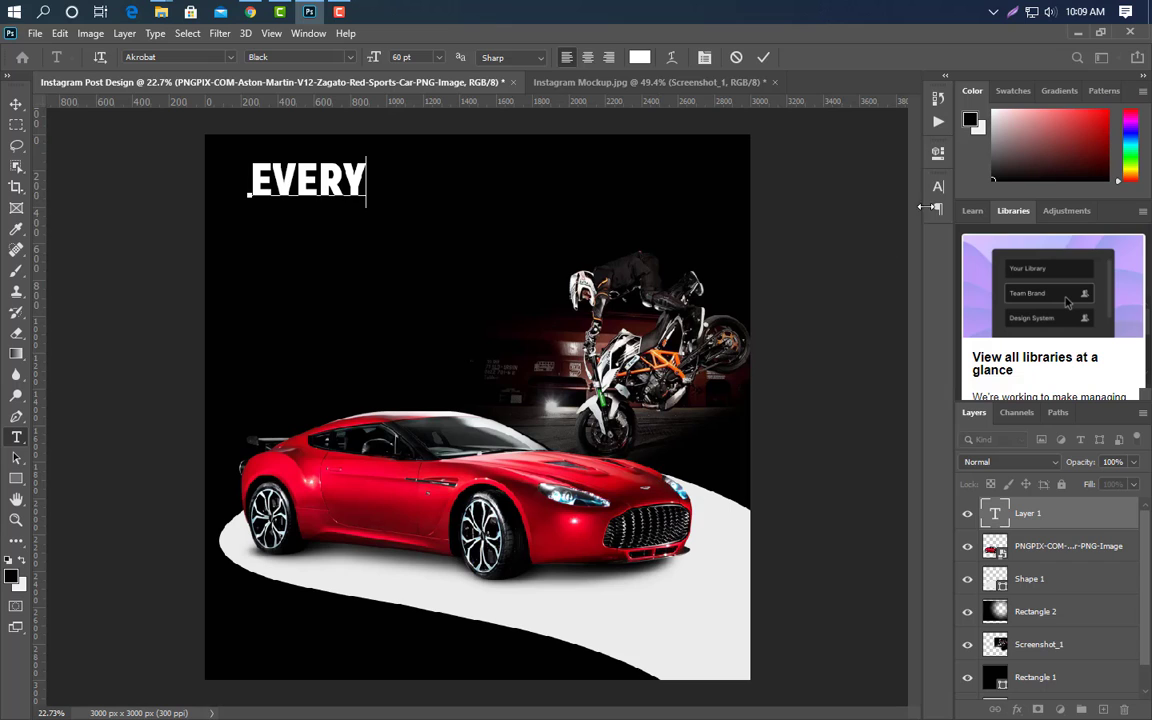
left_click(766, 58)
Step: Change the "EVERY" text's font to Candara Bold Italic
left_click(938, 186)
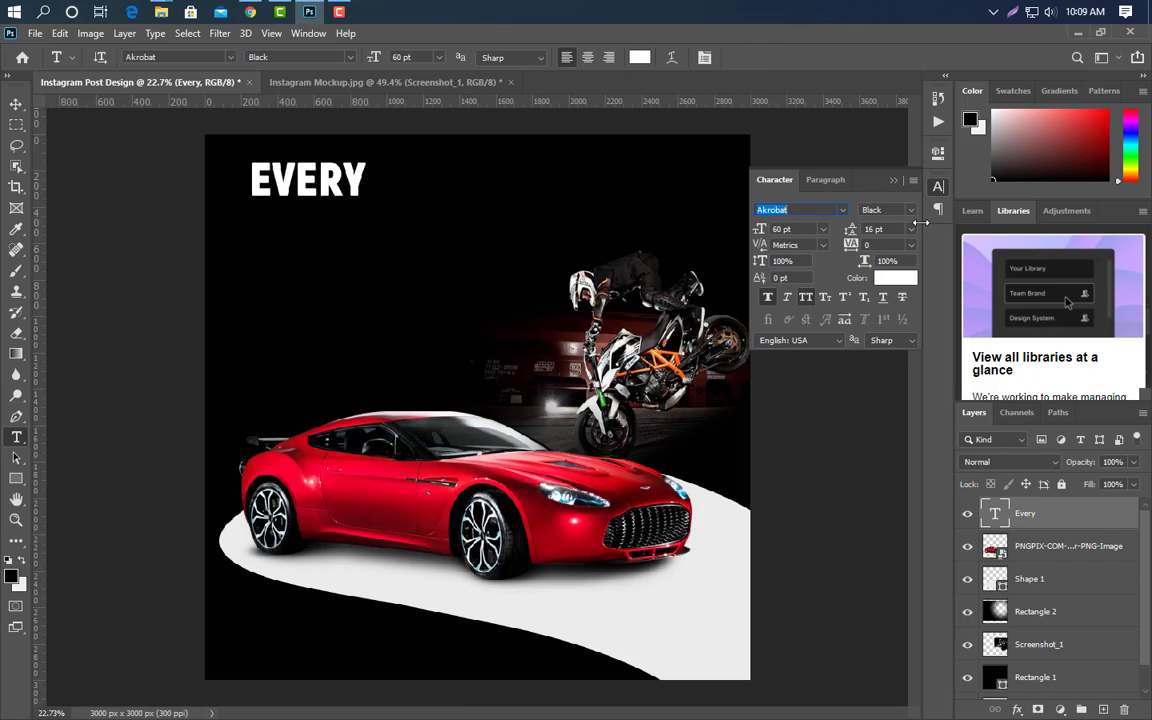
left_click(842, 210)
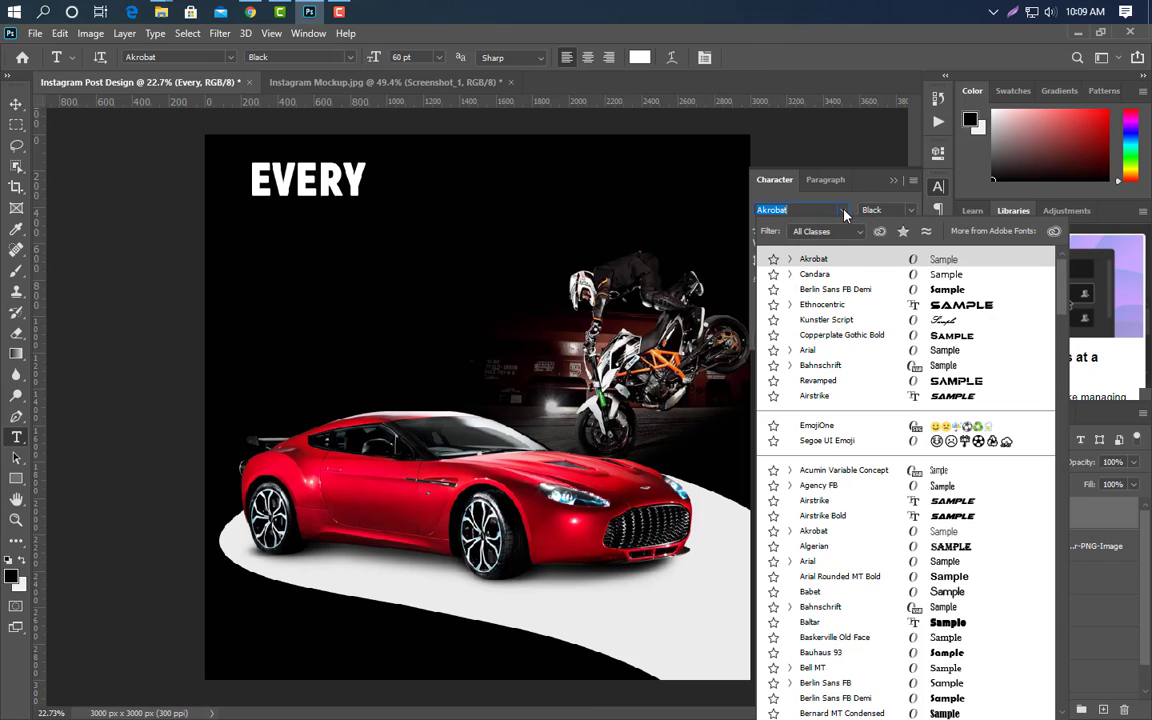
left_click(843, 275)
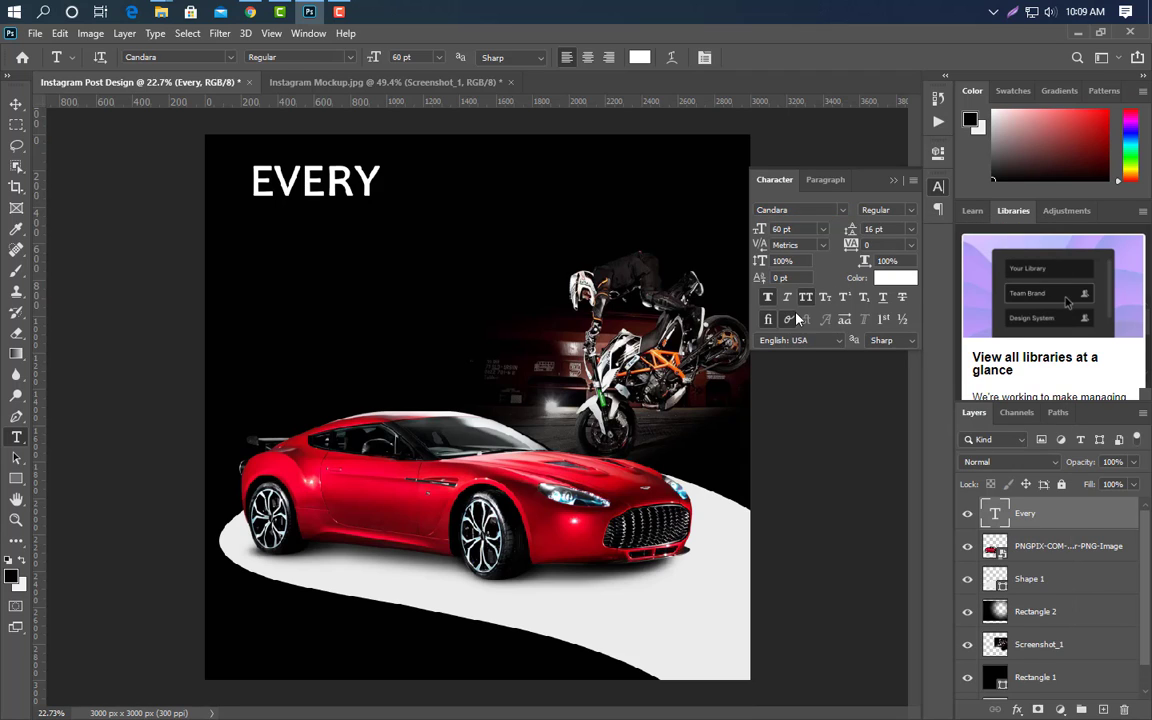
left_click(912, 210)
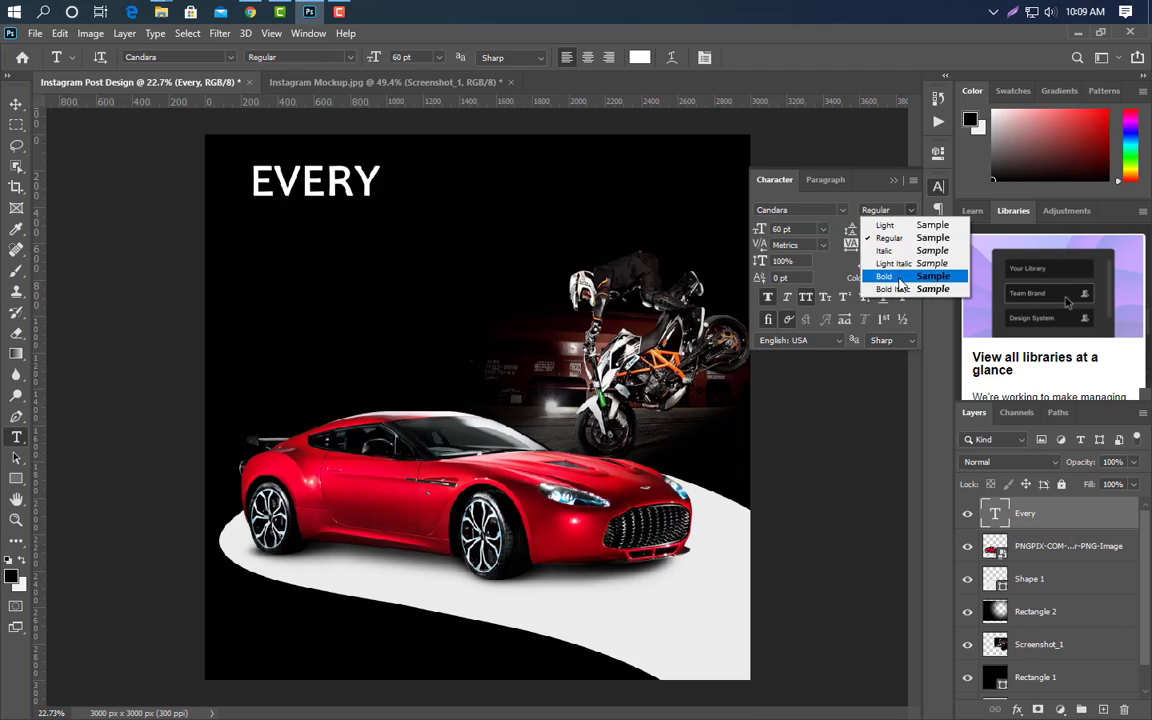
left_click(882, 286)
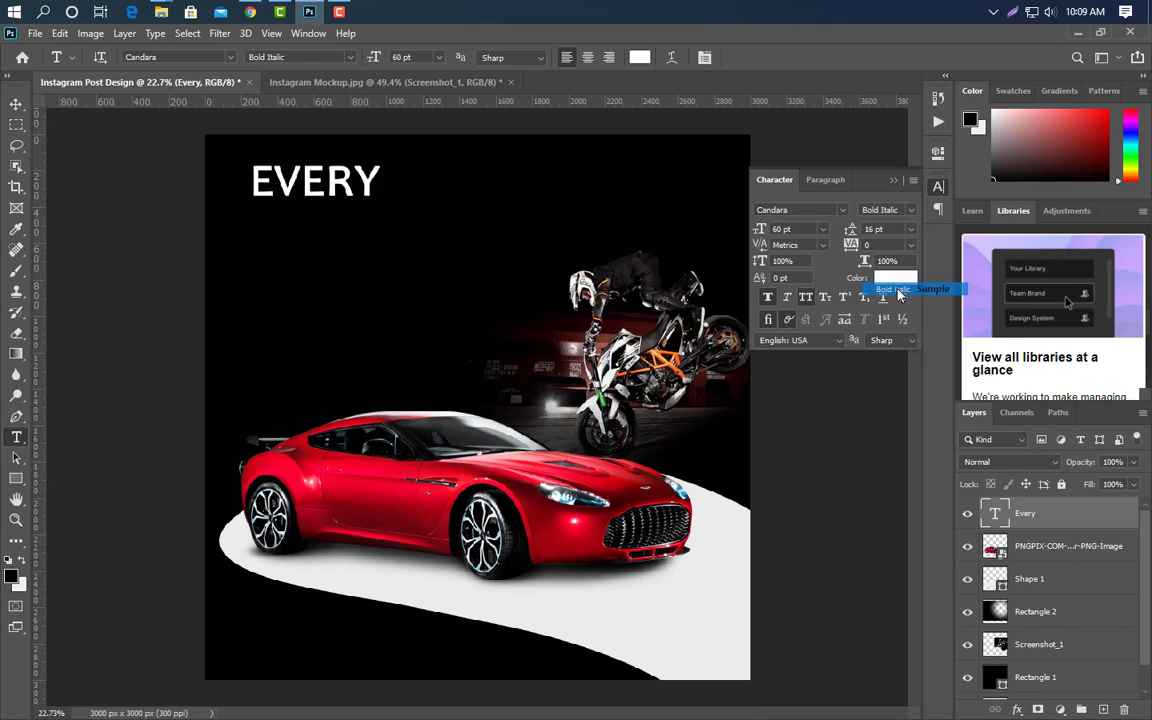
left_click(895, 181)
Step: Scale the "EVERY" text up to about 198%, roughly 1407 × 542 px
key("ctrl+t")
left_click_drag(349, 191, 500, 278)
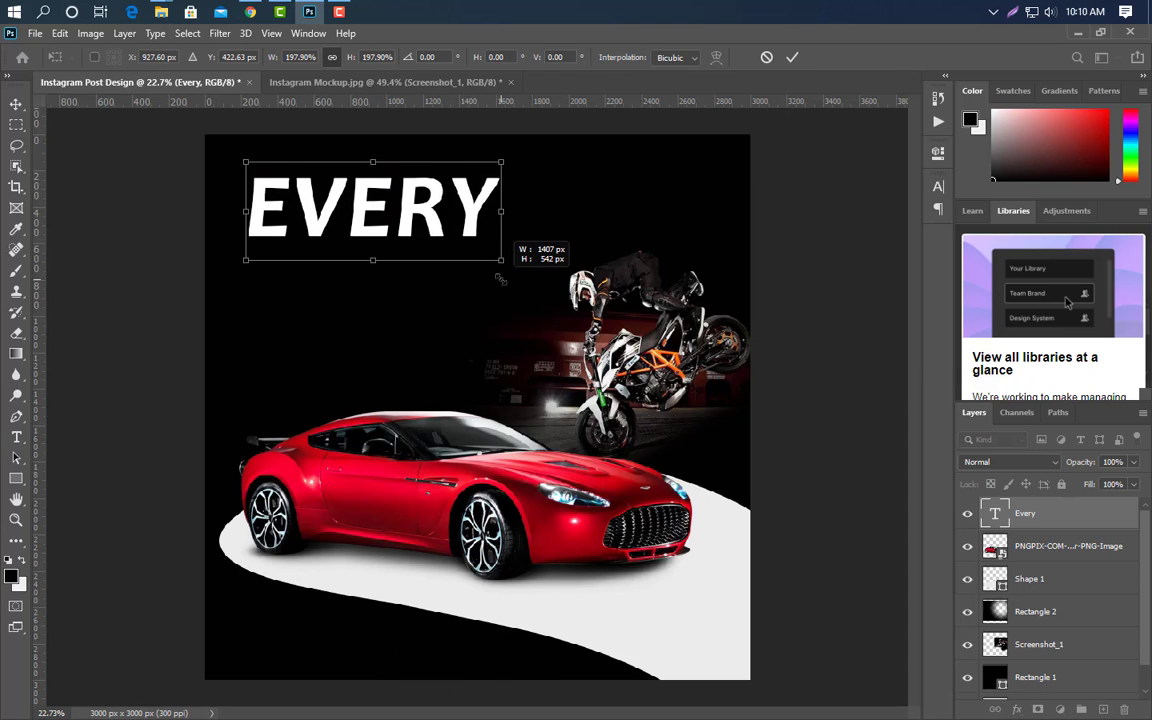
left_click(792, 57)
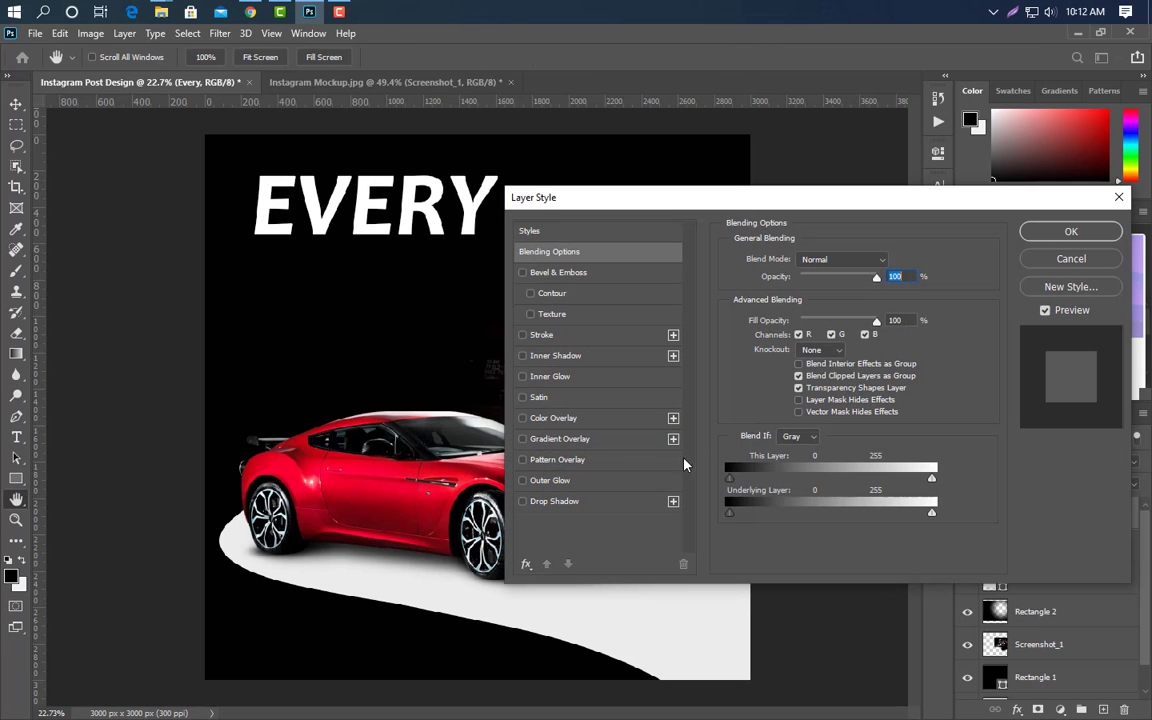
Step: Apply a linear Gradient Overlay from 111111 to f2f1f1 to the "EVERY" text, at a 90° angle and 80% scale
left_click(585, 440)
left_click(836, 299)
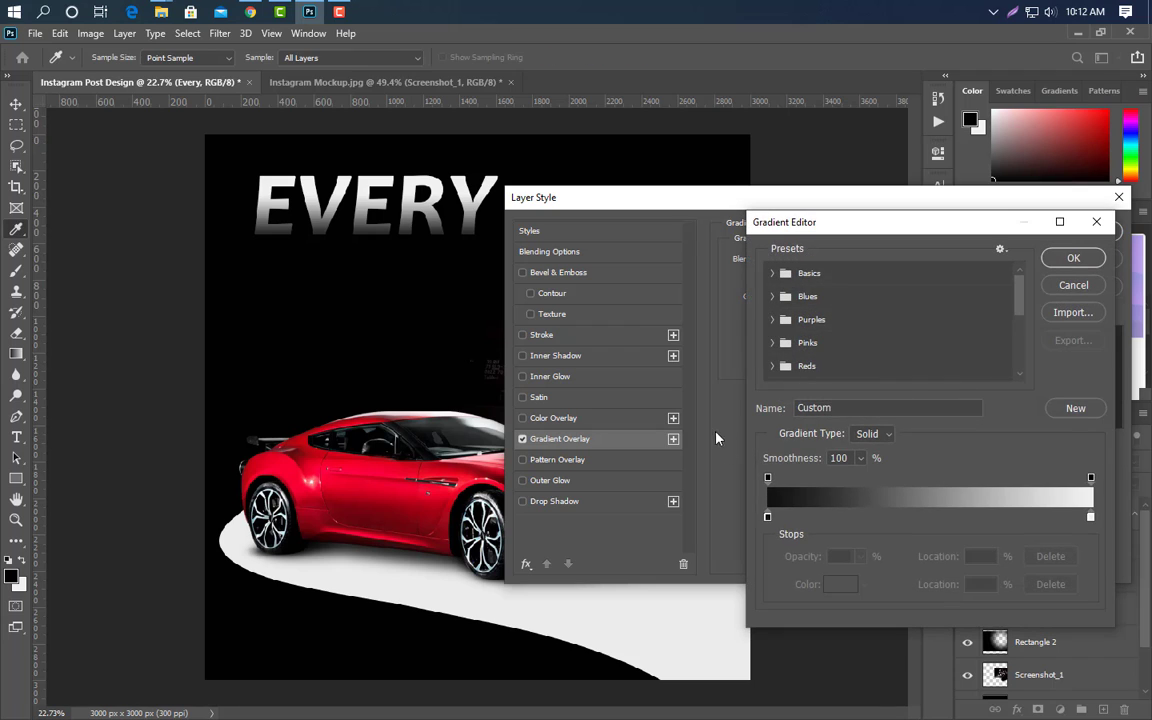
double_click(767, 518)
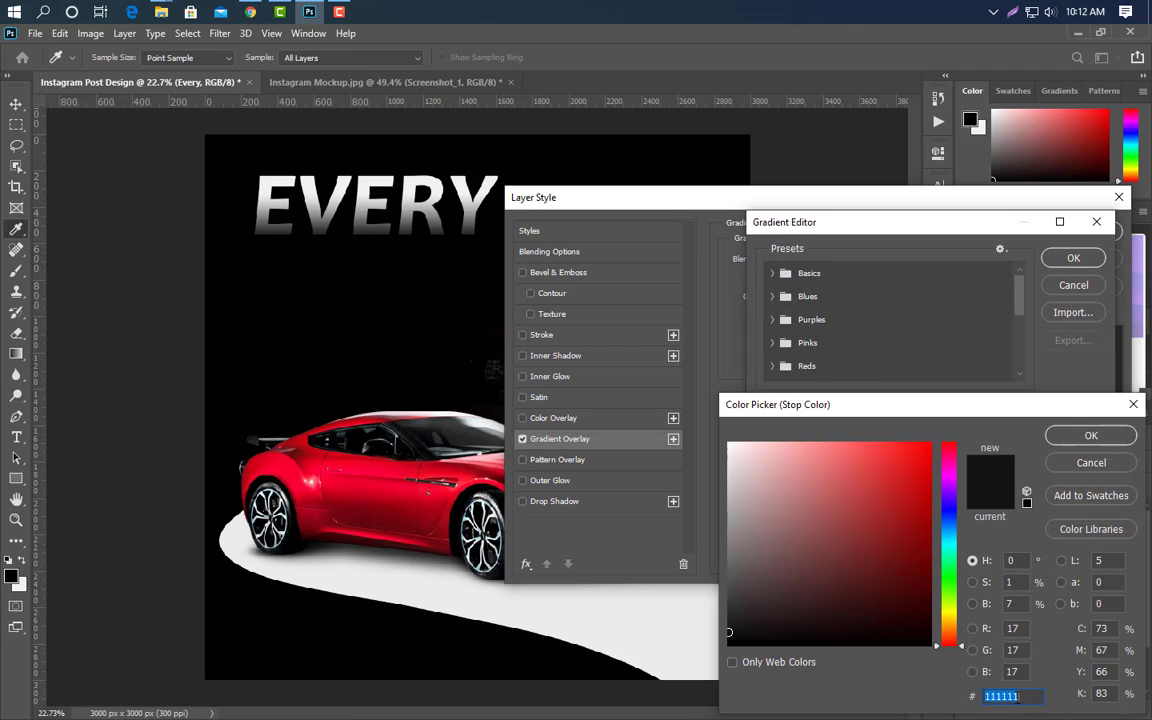
left_click(1091, 436)
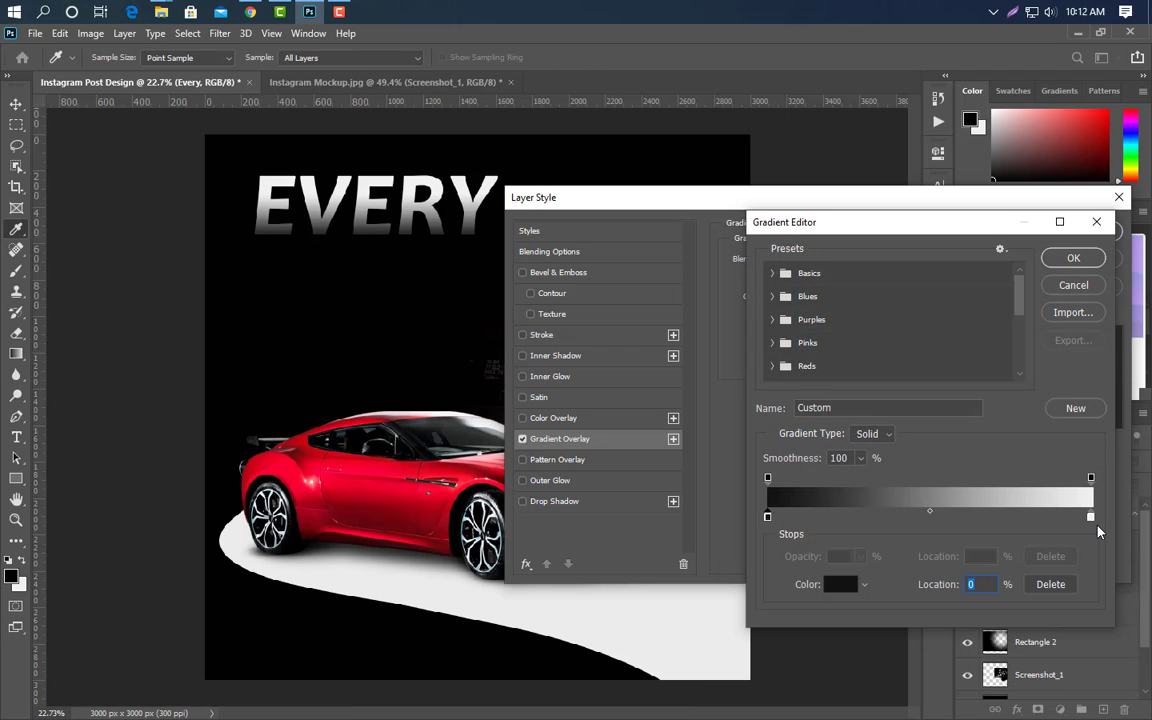
double_click(1092, 518)
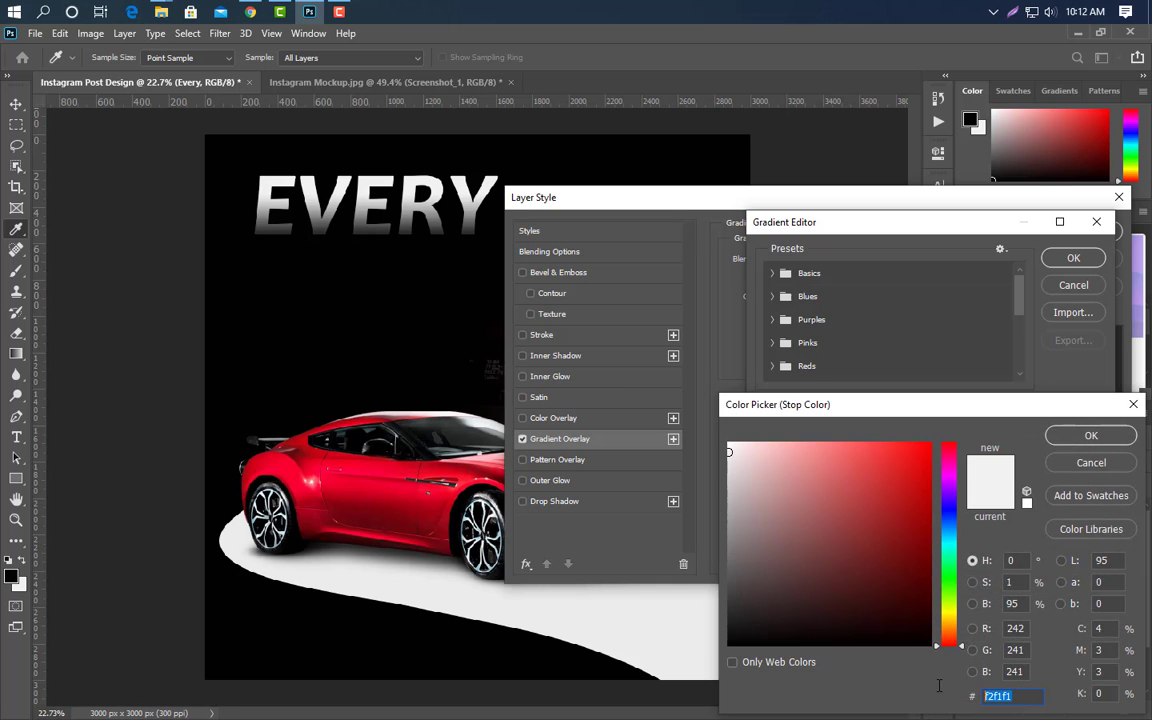
left_click(1088, 435)
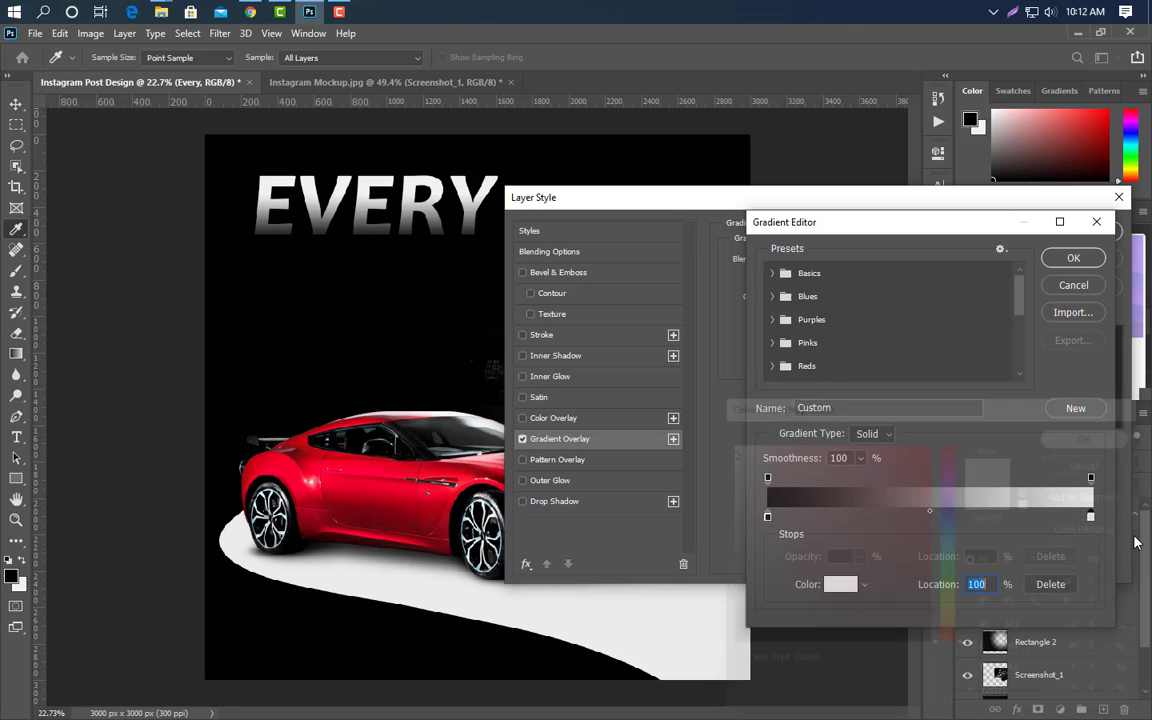
left_click(1074, 260)
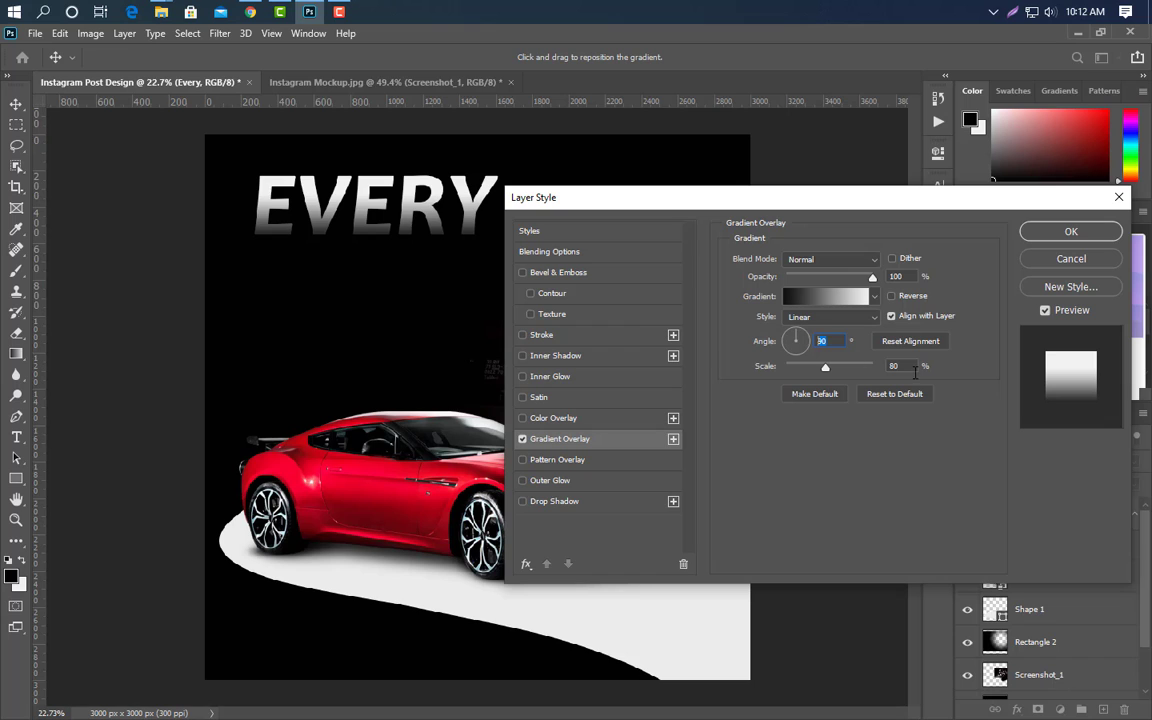
left_click(1064, 233)
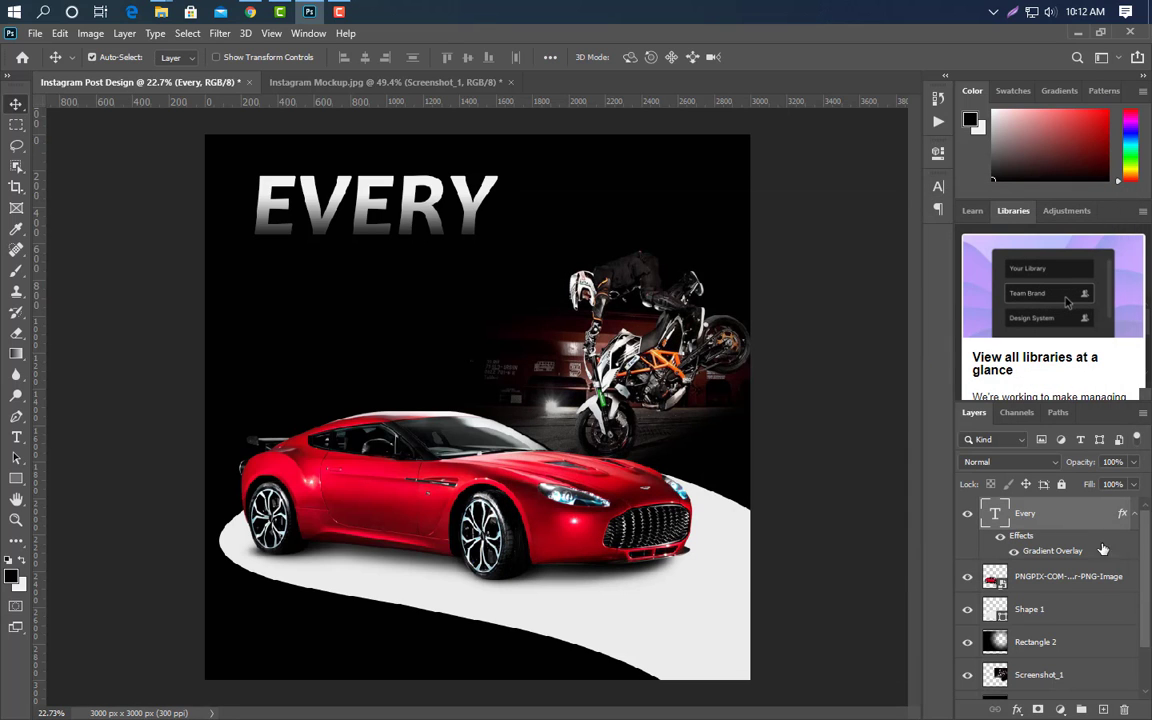
Step: Place a duplicate of the "EVERY" text without the gradient effect beneath the gradient one, offset slightly up and left
key("ctrl+j")
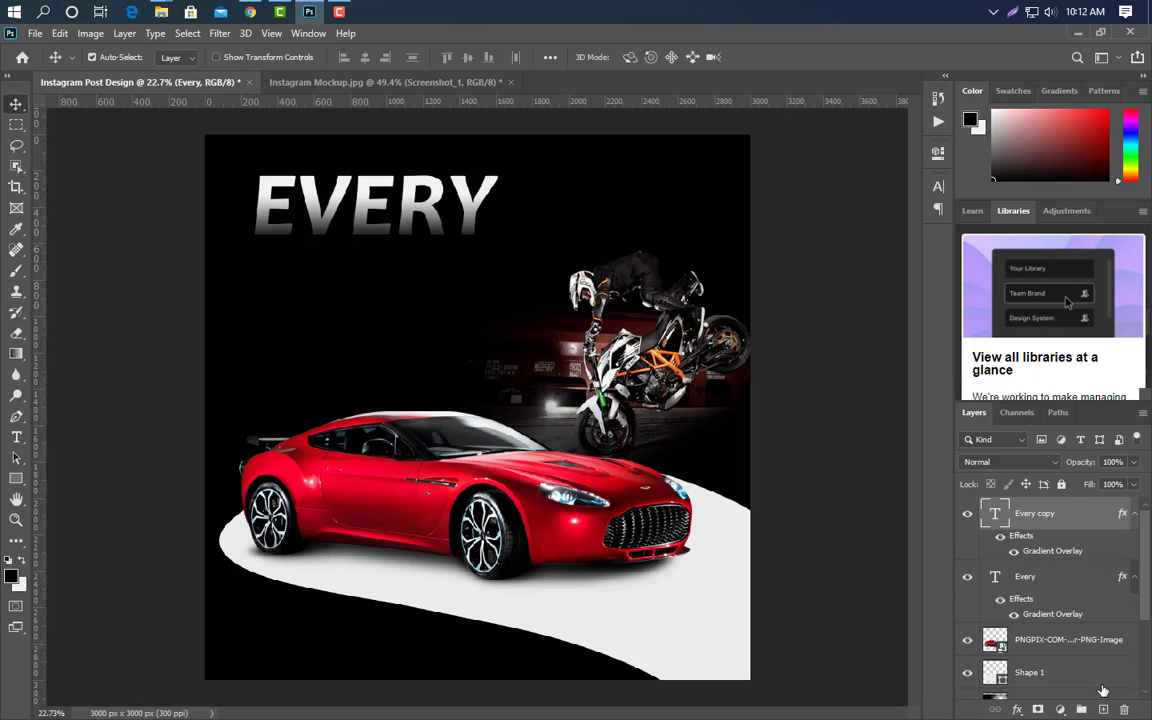
left_click(1136, 514)
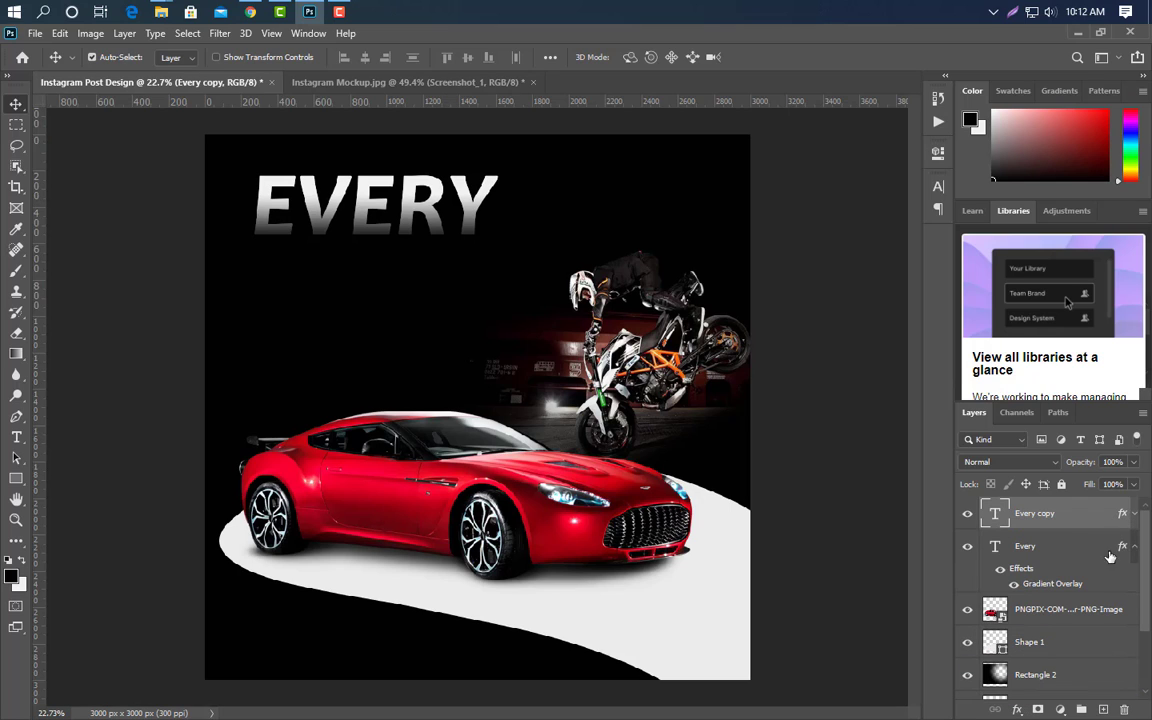
left_click_drag(1092, 527, 1123, 709)
left_click(1135, 578)
key("Up")
key("Left")
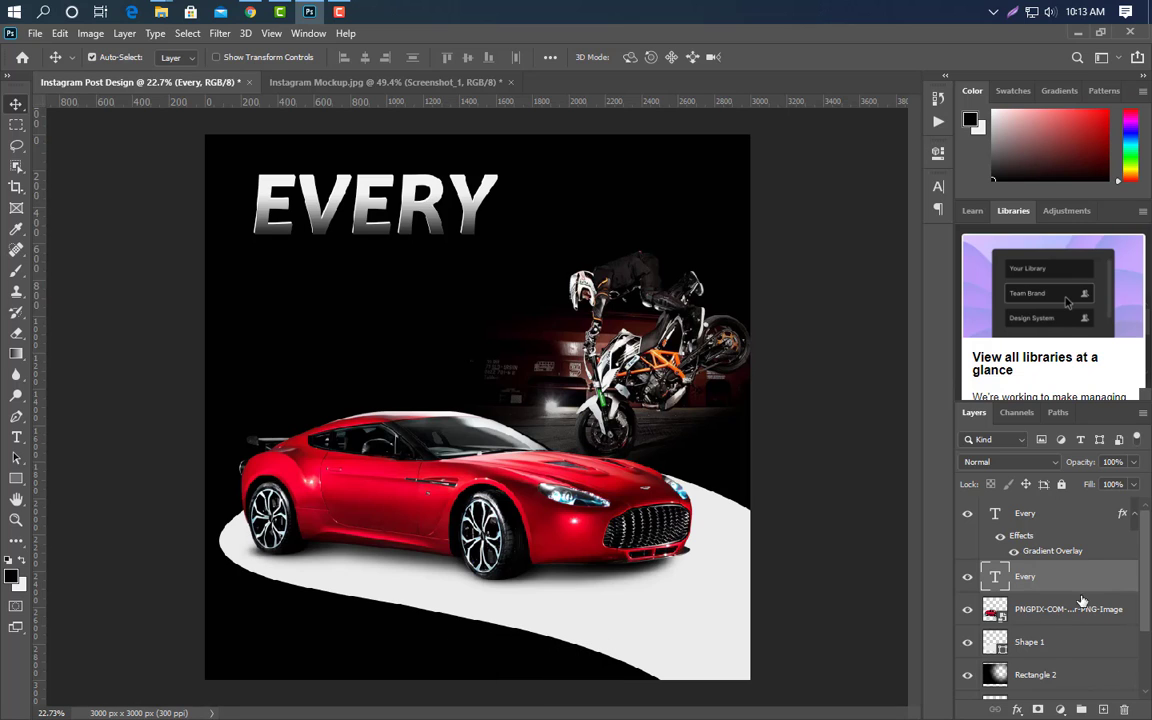
Step: Duplicate the plain white "EVERY" layer and move the copy about 1500 px right, in line with the original word
key("ctrl+j")
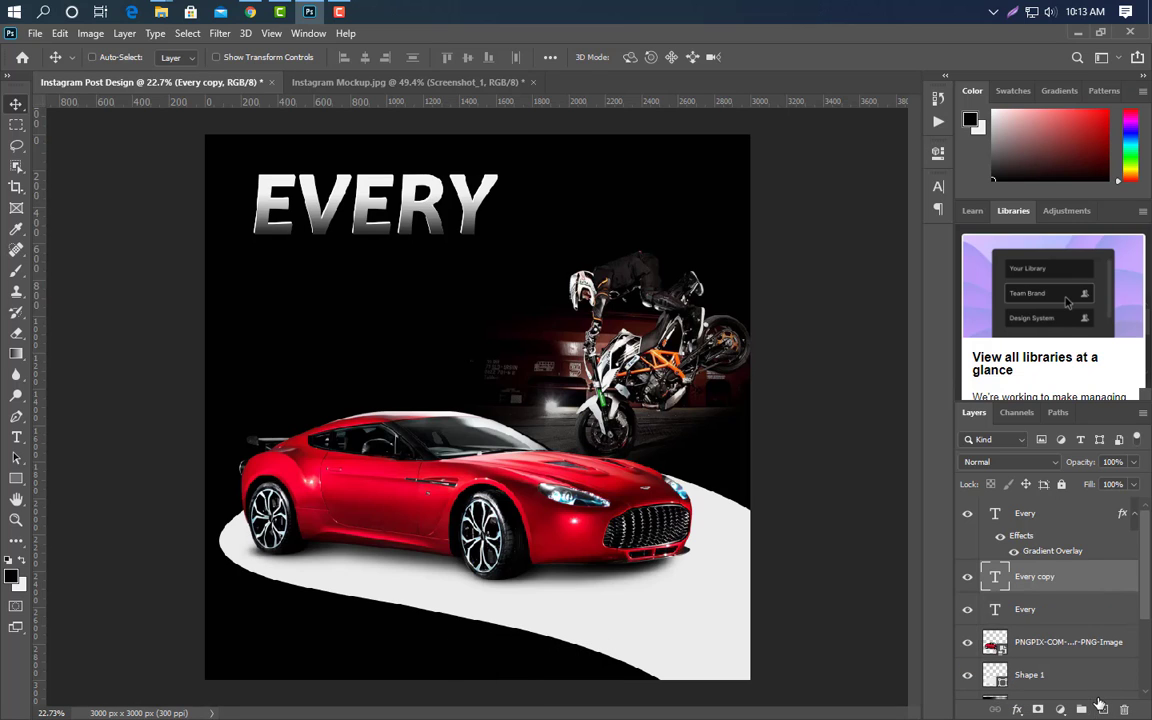
key("ctrl+t")
left_click_drag(274, 193, 543, 193)
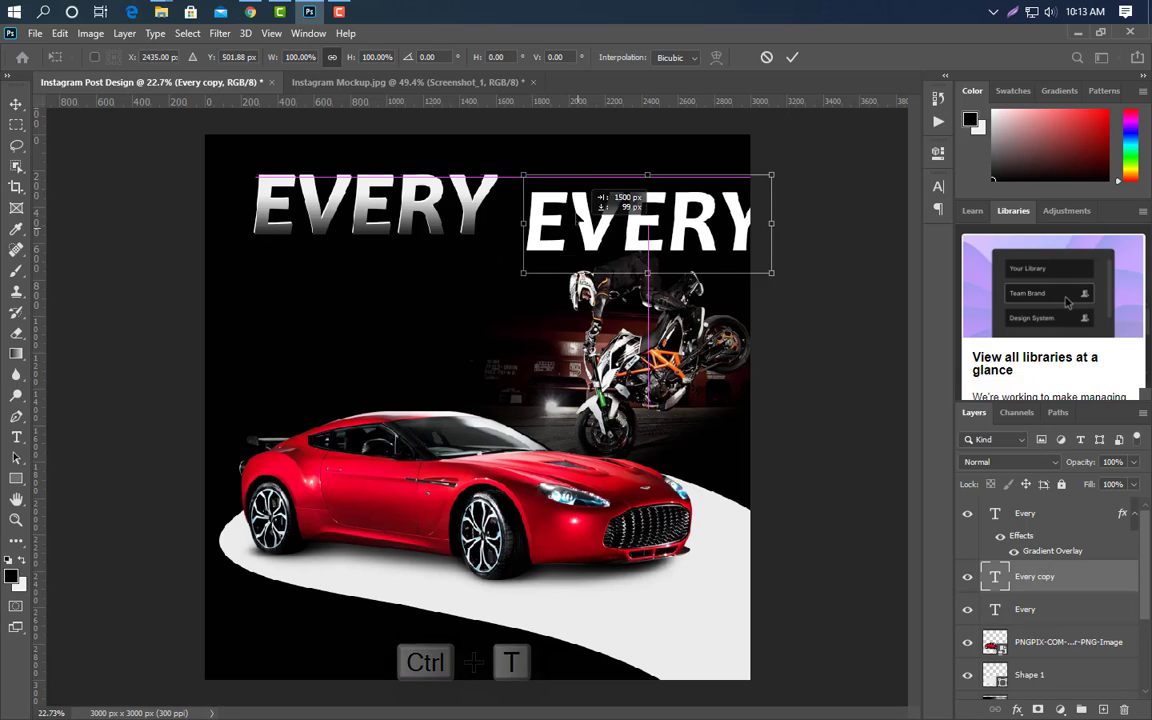
key("Return")
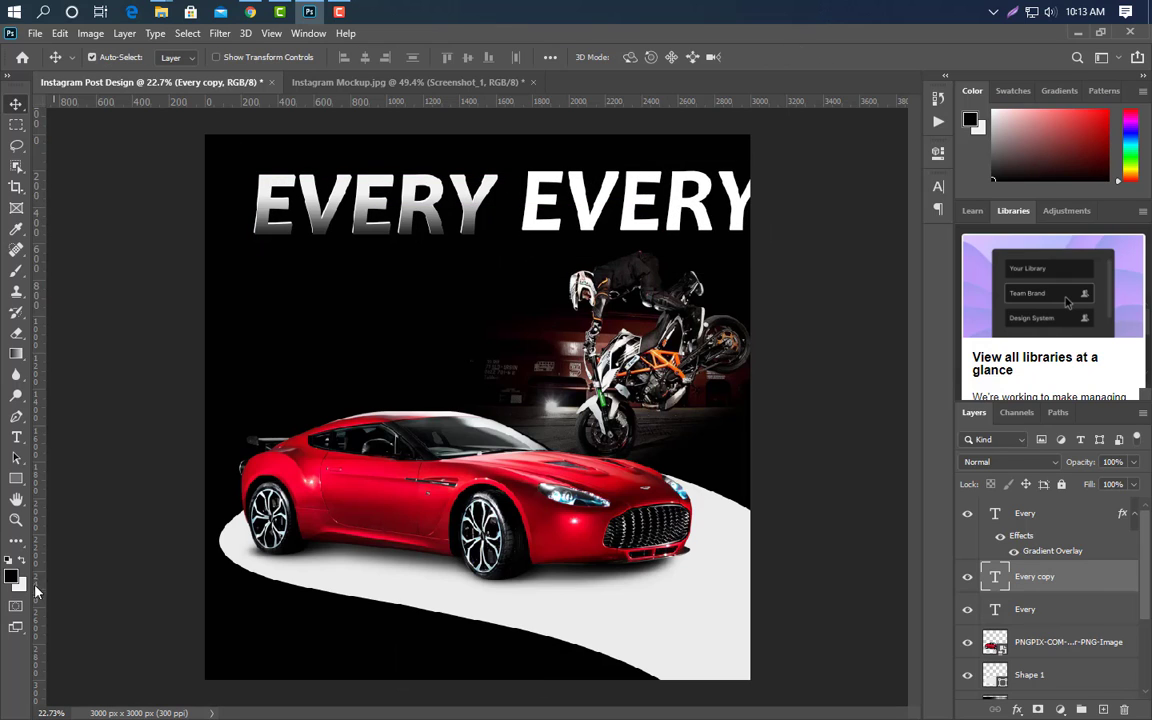
Step: Replace the wording of the plain white copy beside the headline with "3"
left_click(16, 438)
double_click(525, 208)
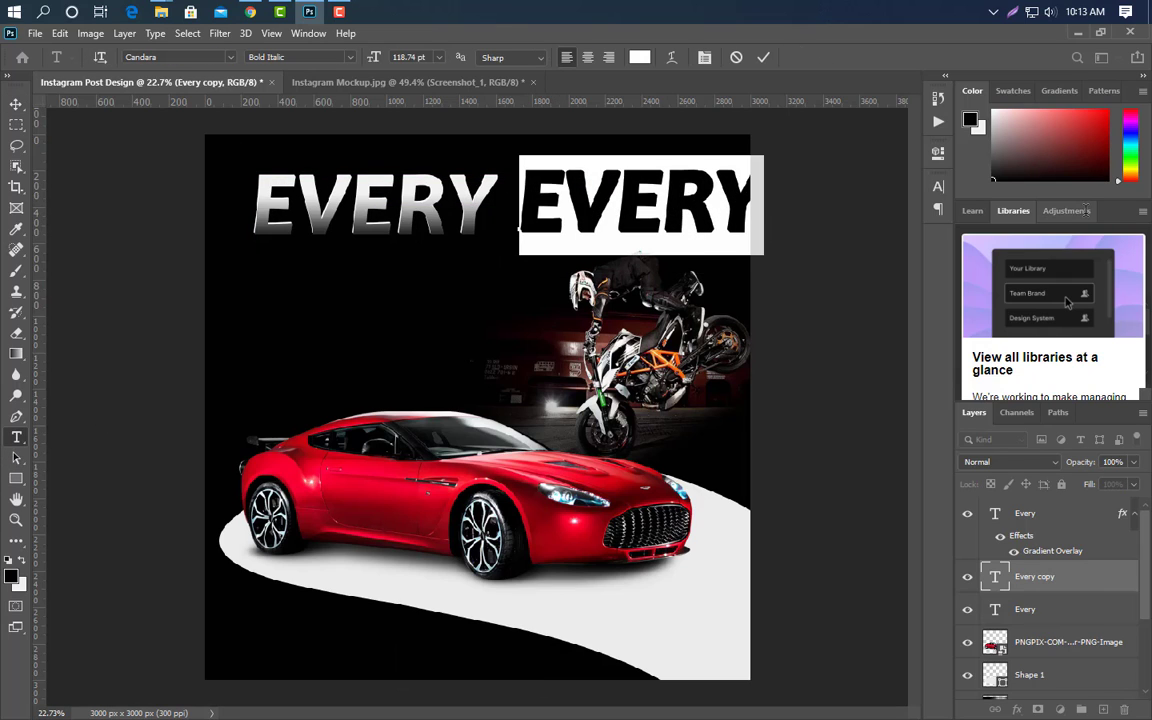
type("3")
key("ctrl+a")
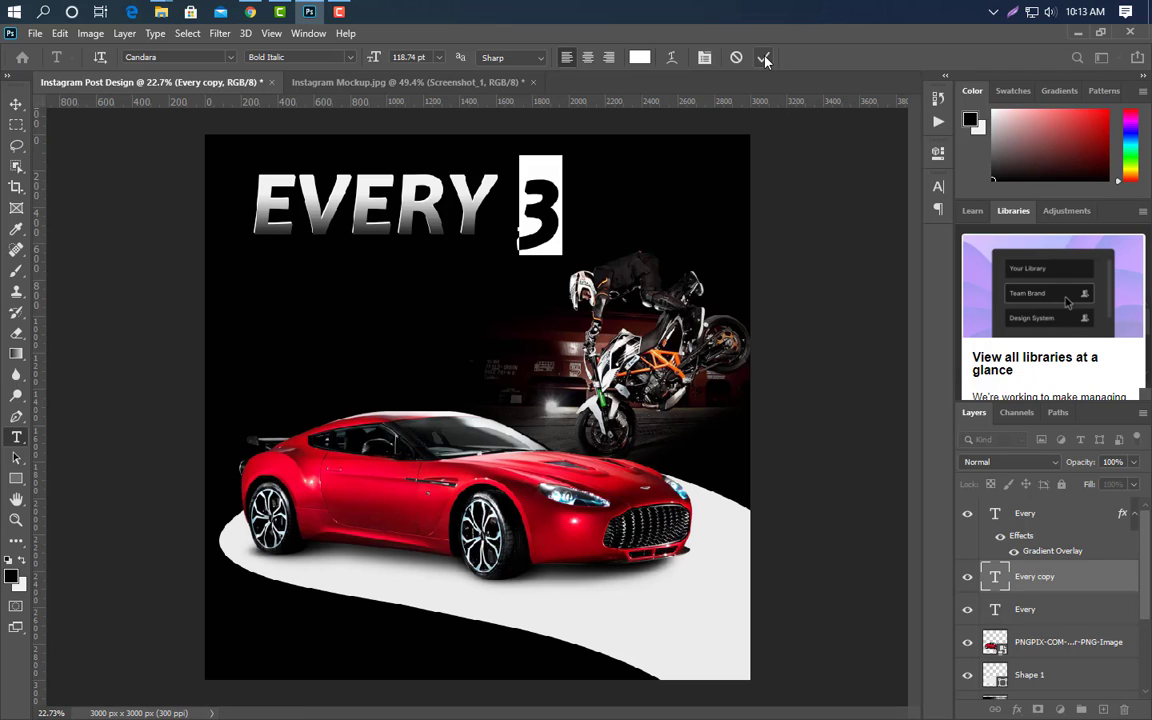
left_click(764, 60)
Step: Change the font of the "3" to Airstrike
left_click(938, 186)
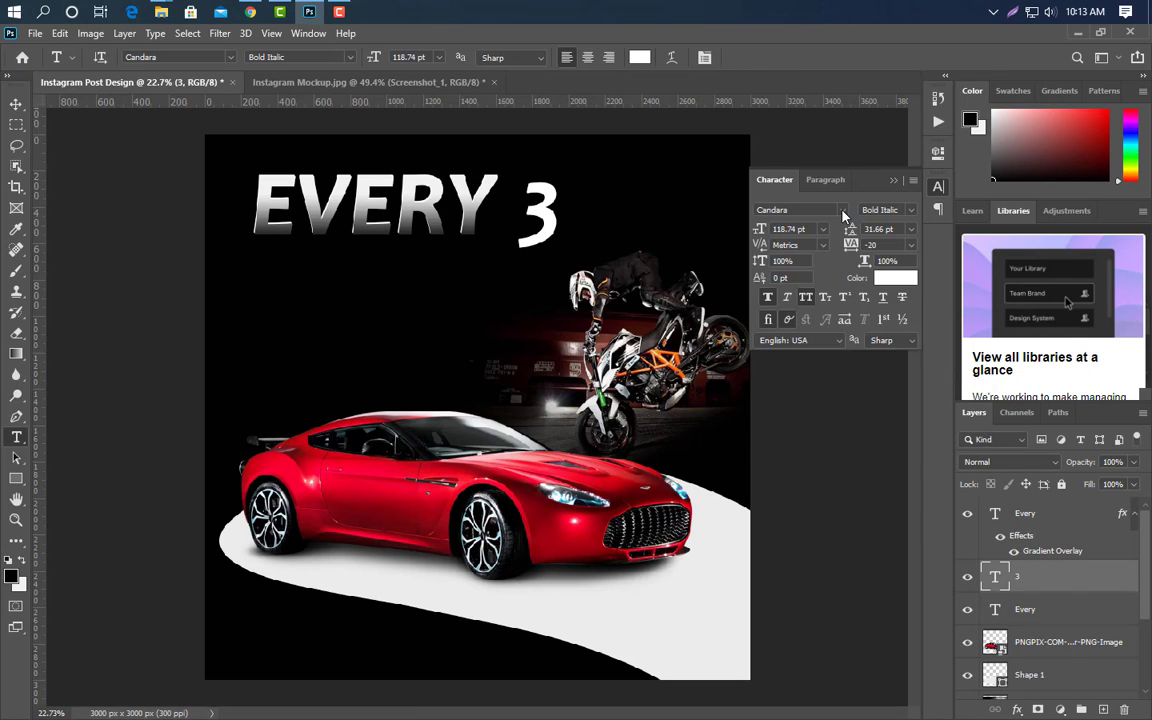
left_click(843, 212)
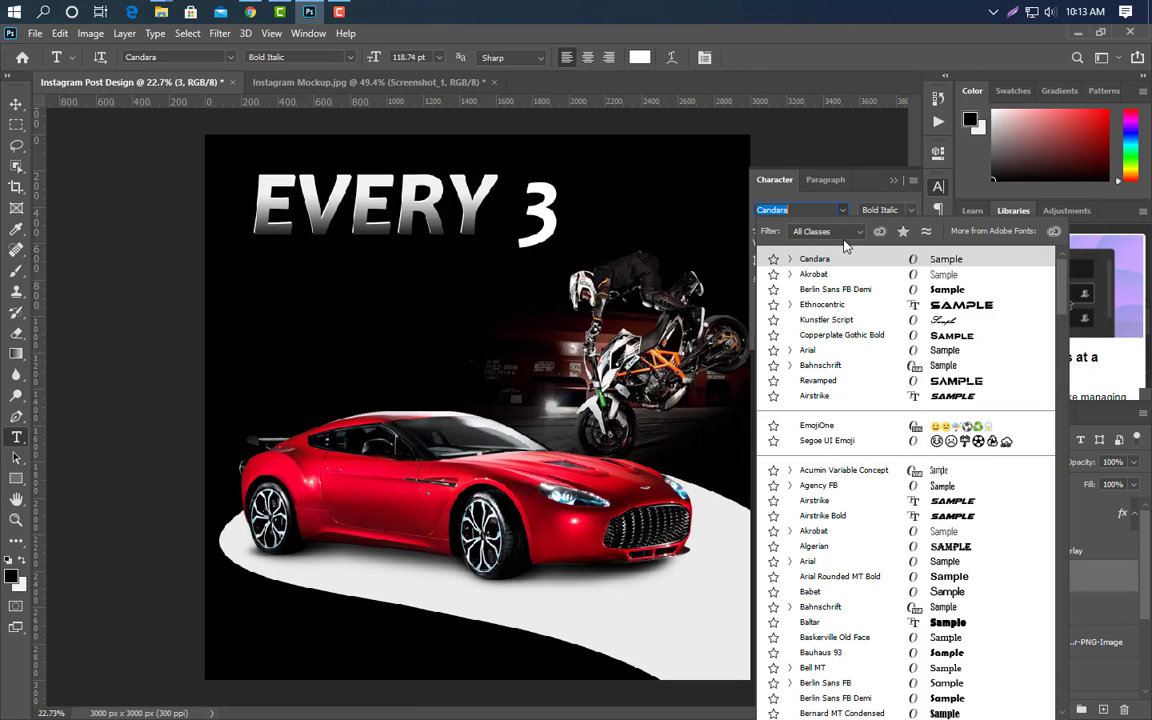
left_click(815, 396)
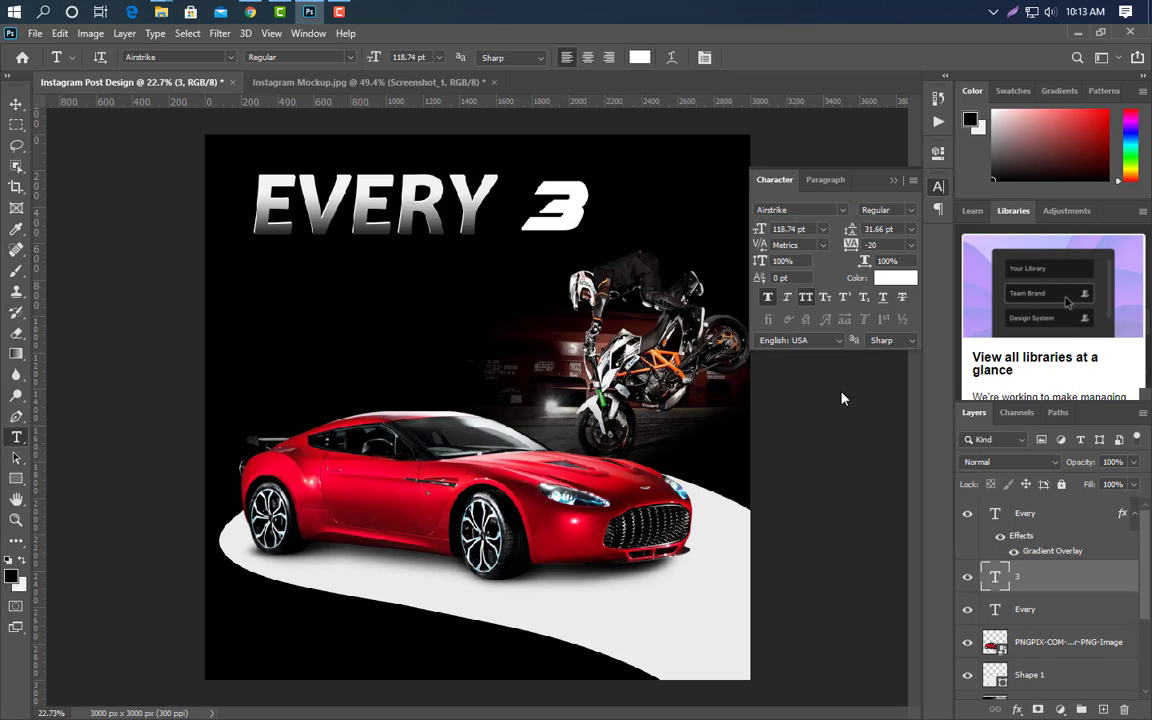
Step: Recolor the "3" to a bright red sampled from the car, about #f80428, and turn off its faux bold
left_click(897, 281)
type("a60112")
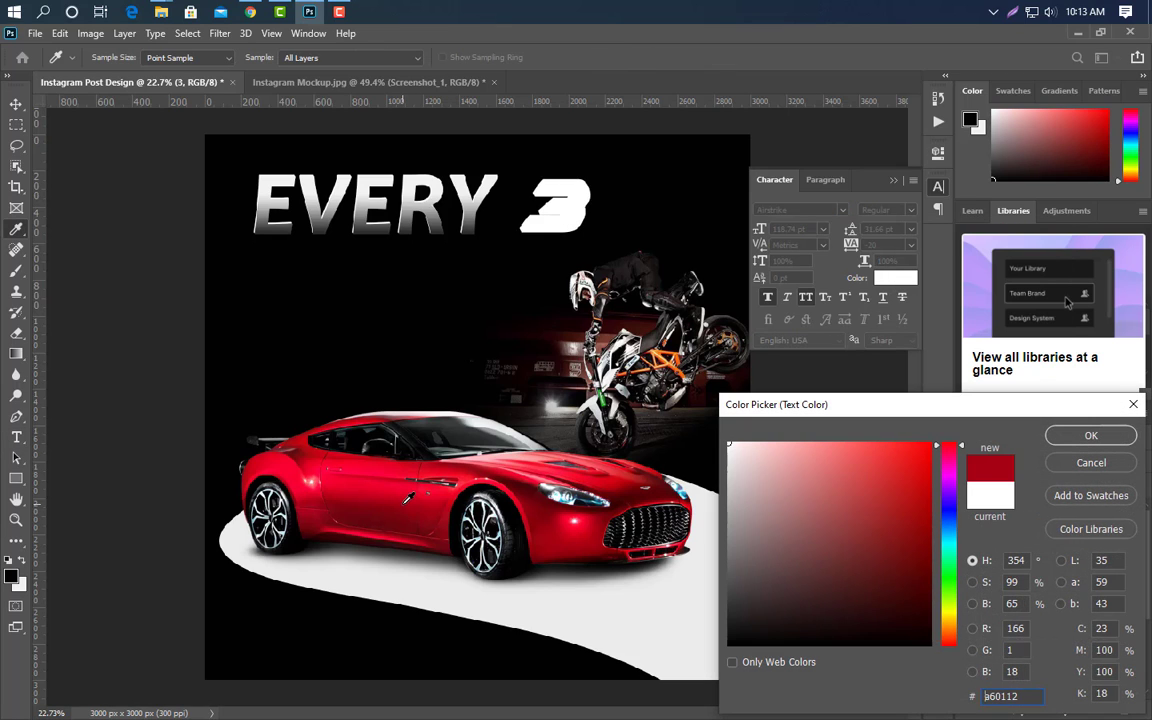
left_click_drag(928, 513, 928, 447)
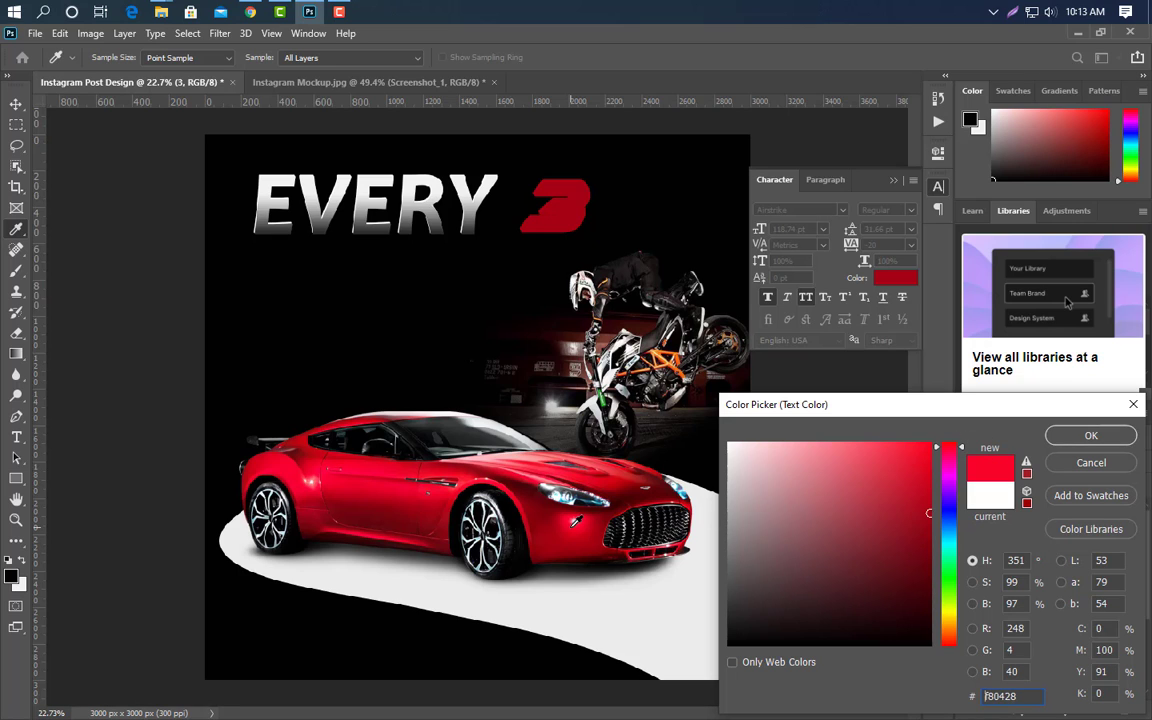
left_click(1080, 436)
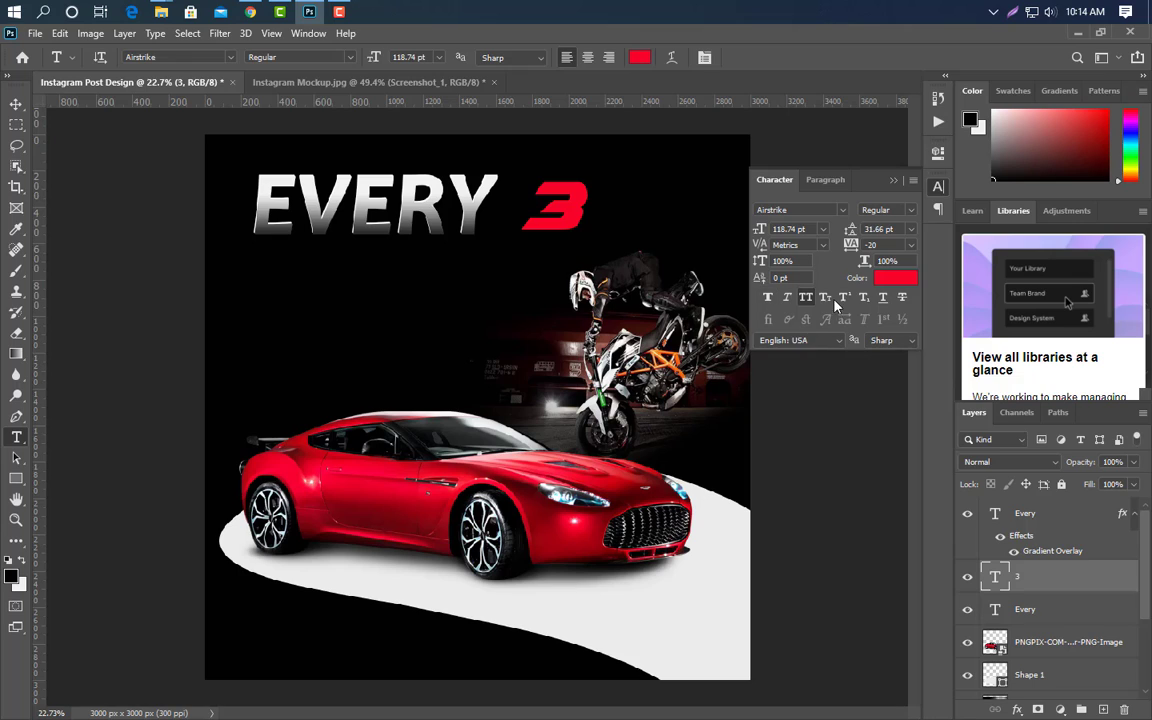
left_click(893, 182)
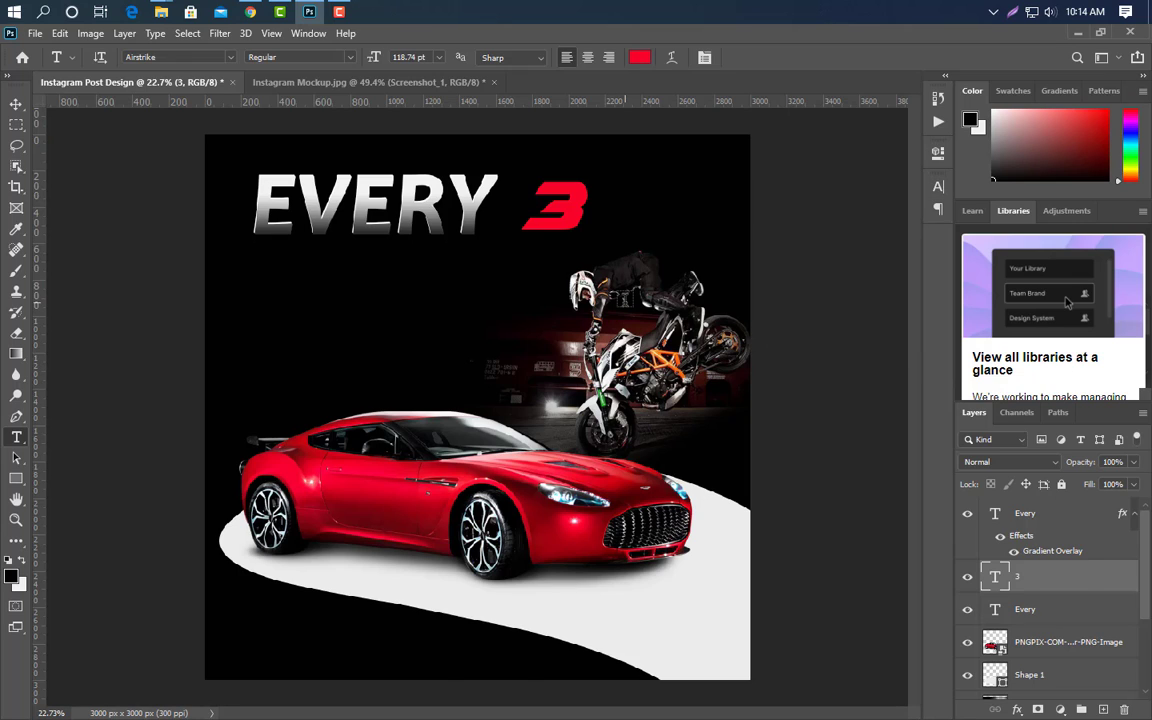
Step: Enlarge the "3" to about 114% and move it slightly closer to "EVERY"
key("ctrl+t")
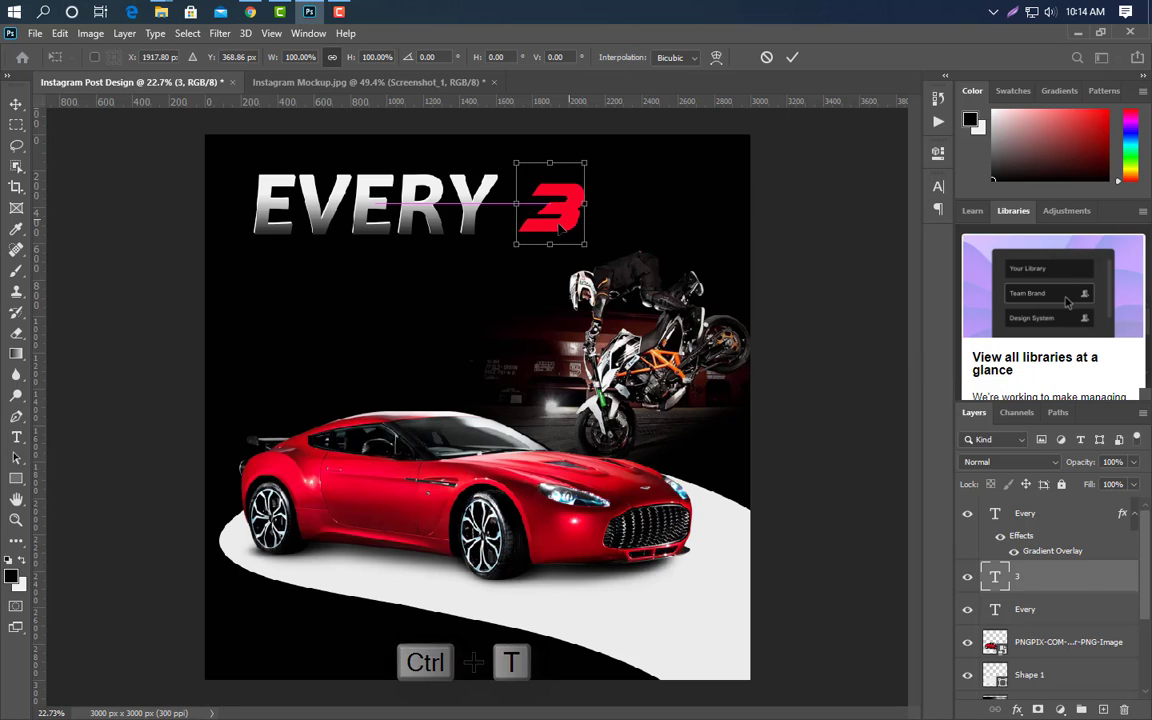
left_click_drag(559, 229, 552, 226)
left_click_drag(576, 163, 586, 150)
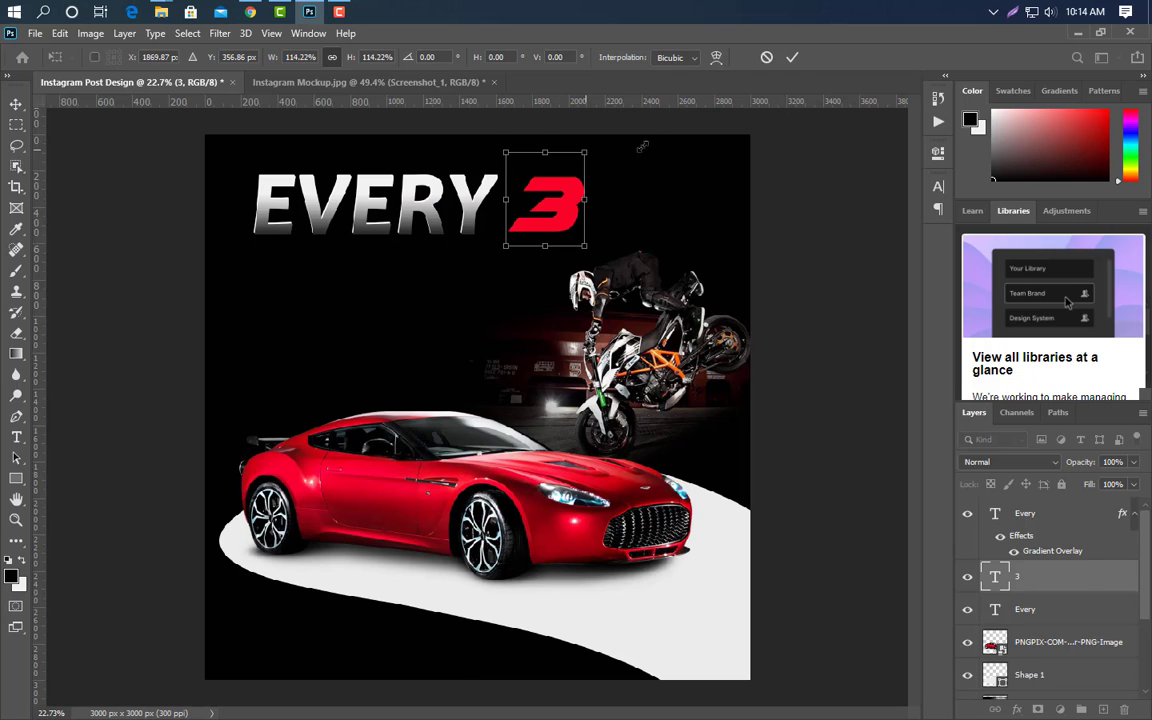
left_click(791, 57)
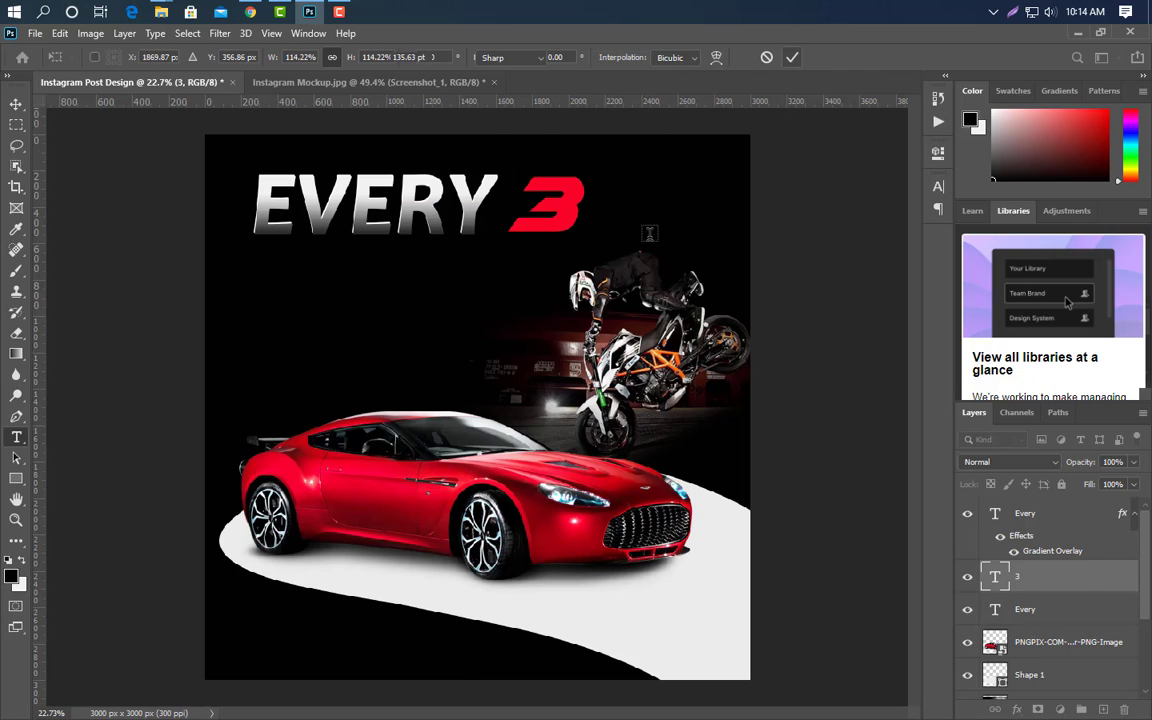
Step: Add the red text "RD" in 60 pt Airstrike as a superscript beside the upper part of the "3"
left_click(593, 200)
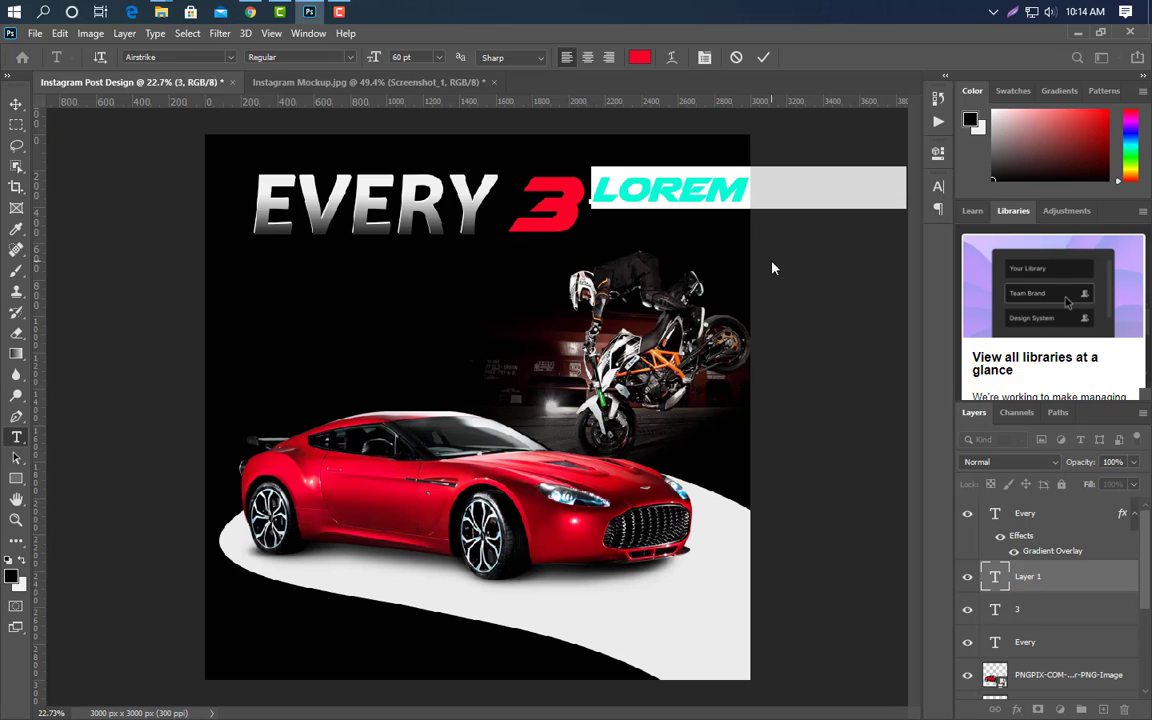
type("RD")
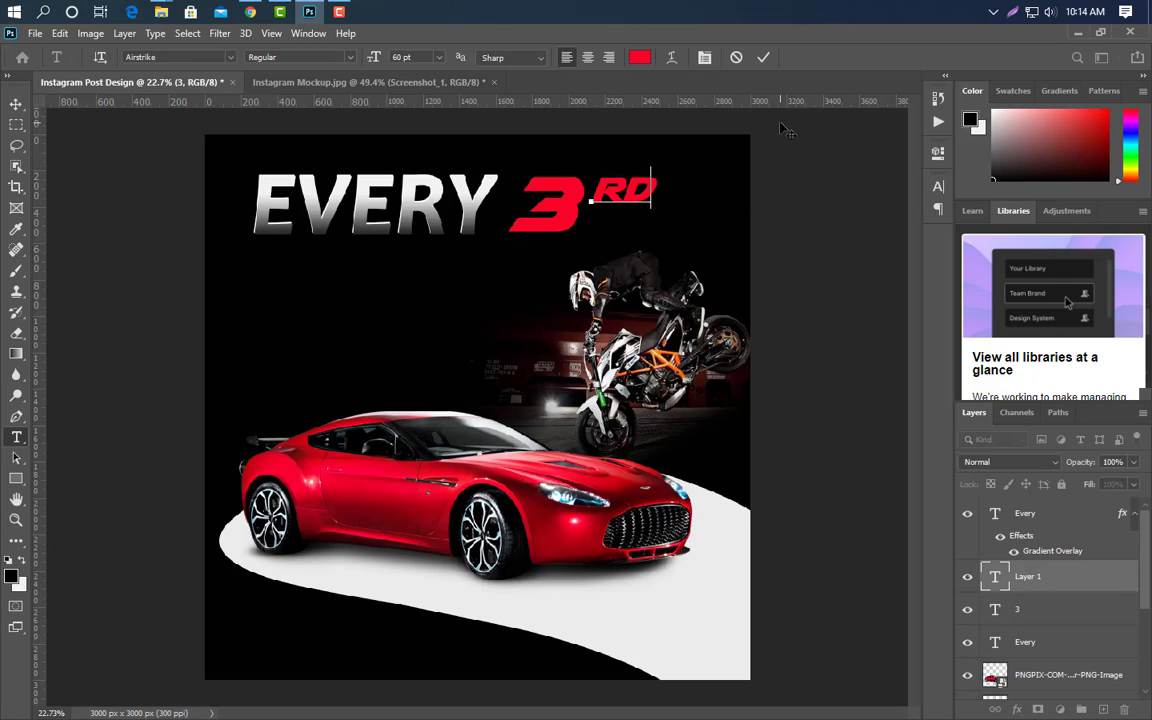
left_click(763, 57)
Step: Scale the "3" and "RD" texts down together and place them right next to the Y of "EVERY"
left_click(16, 104)
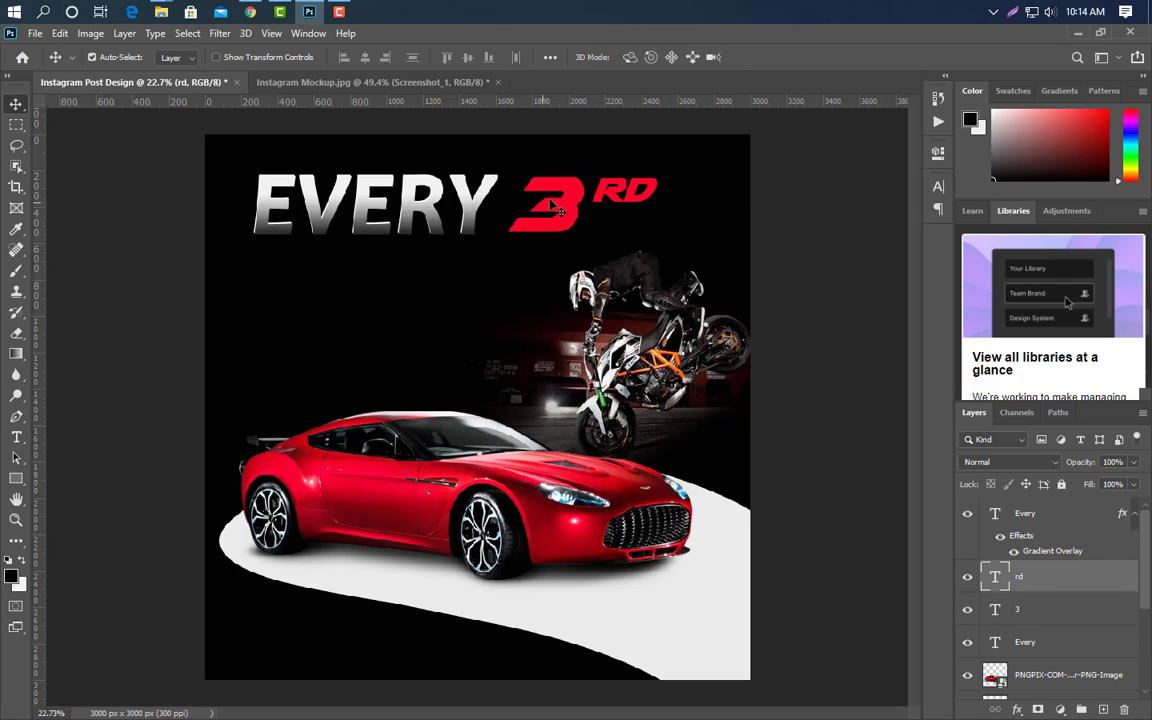
left_click(1035, 606, "shift")
key("ctrl+t")
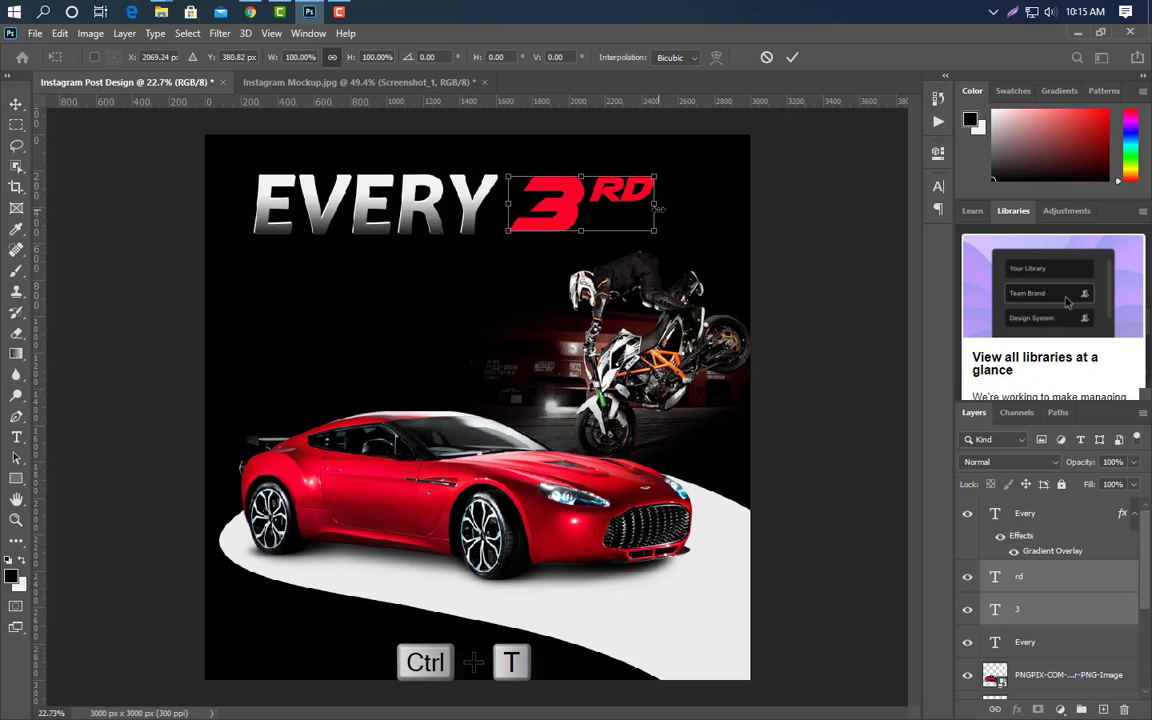
left_click_drag(655, 230, 608, 214)
left_click_drag(590, 205, 579, 213)
left_click(792, 57)
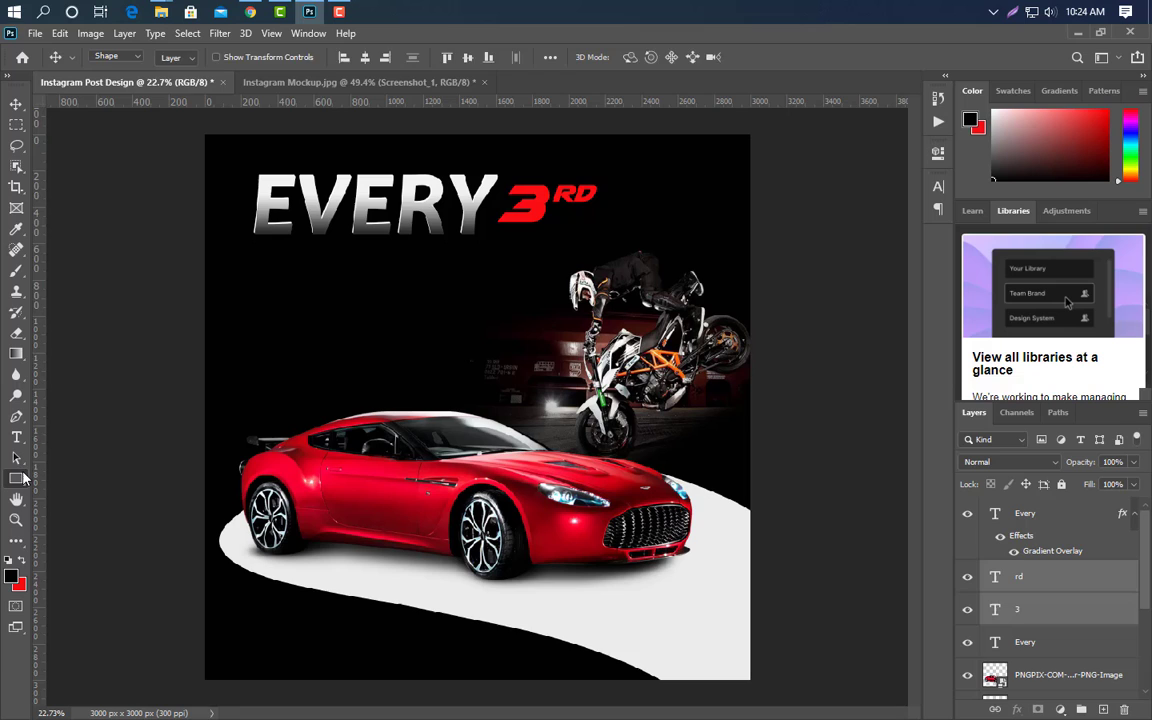
Step: Draw a rectangle of about 1307 × 199 px over the lower half of "EVERY" and bring its layer to the top of the stack
left_click(18, 479)
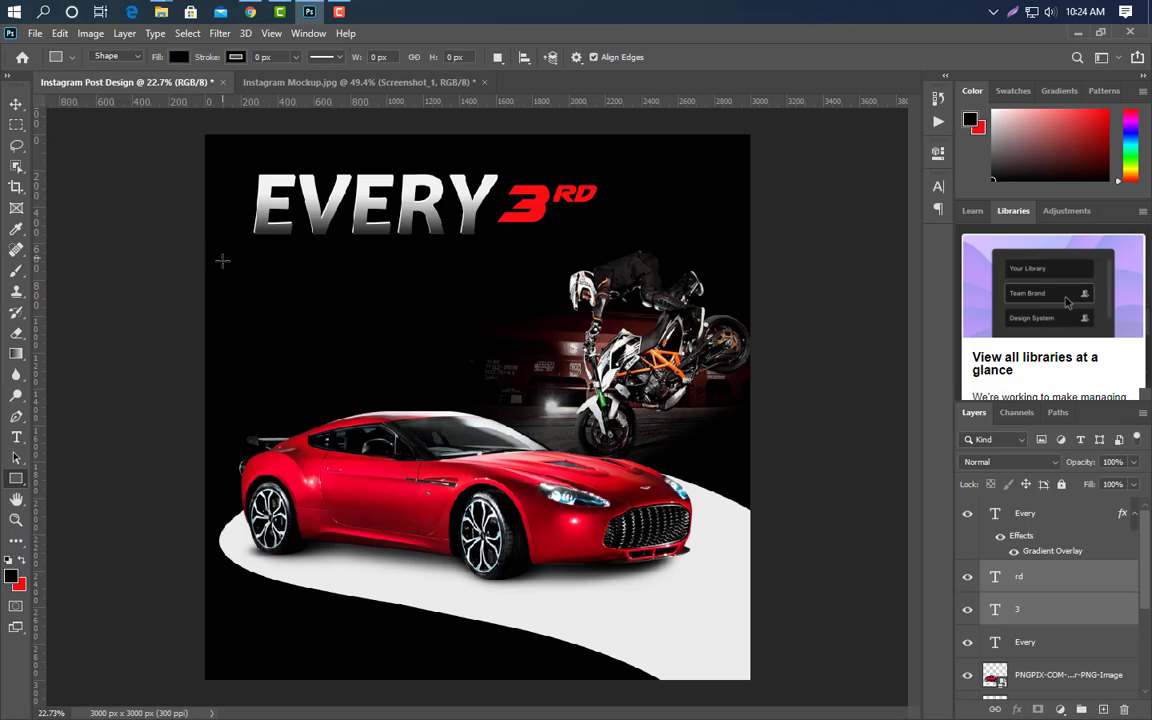
left_click_drag(254, 200, 496, 232)
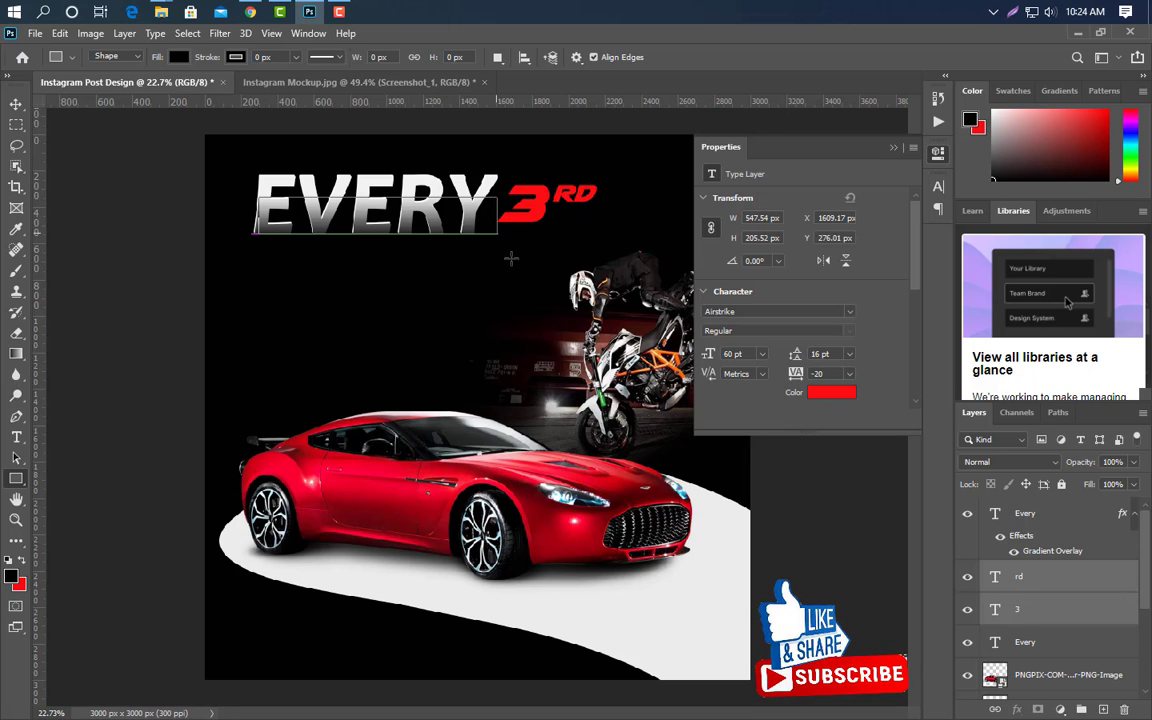
left_click(895, 148)
left_click_drag(1068, 572, 1070, 500)
Step: Fill the rectangle with the red sampled from the "3"
double_click(995, 513)
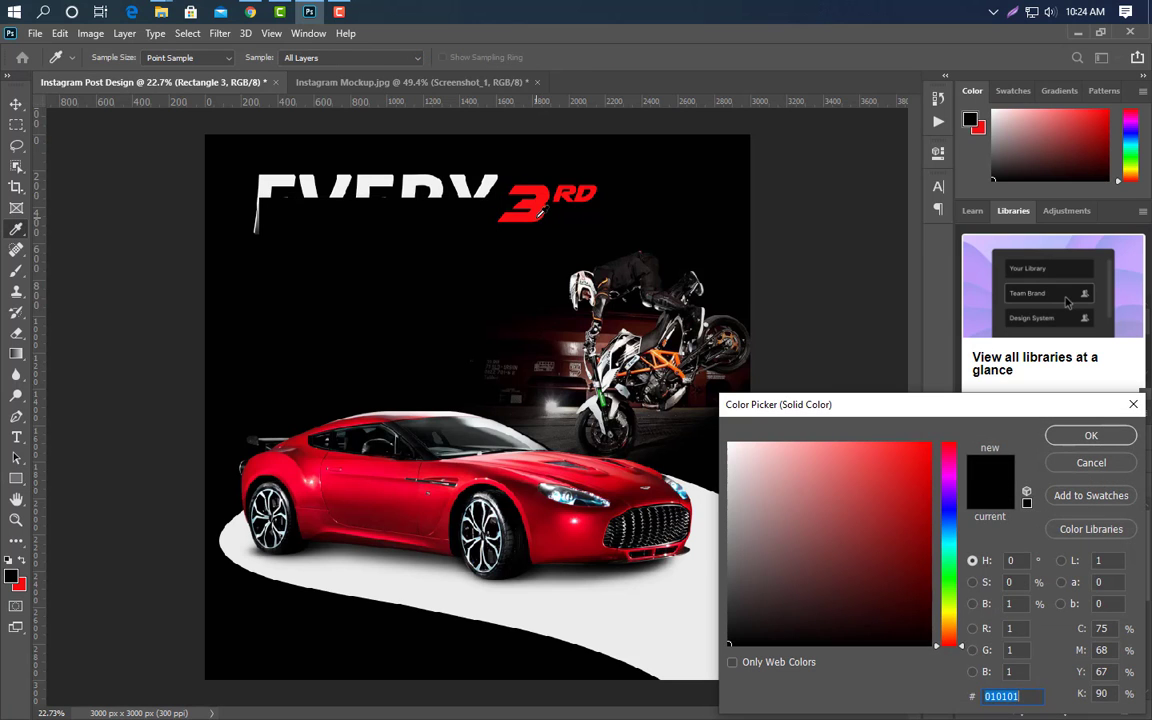
left_click(510, 207)
left_click(1075, 438)
Step: Distort the red rectangle's lower-left corner outward to follow the slant of the first E, using a horizontal guide along its bottom edge
scroll(229, 177, "up", 15)
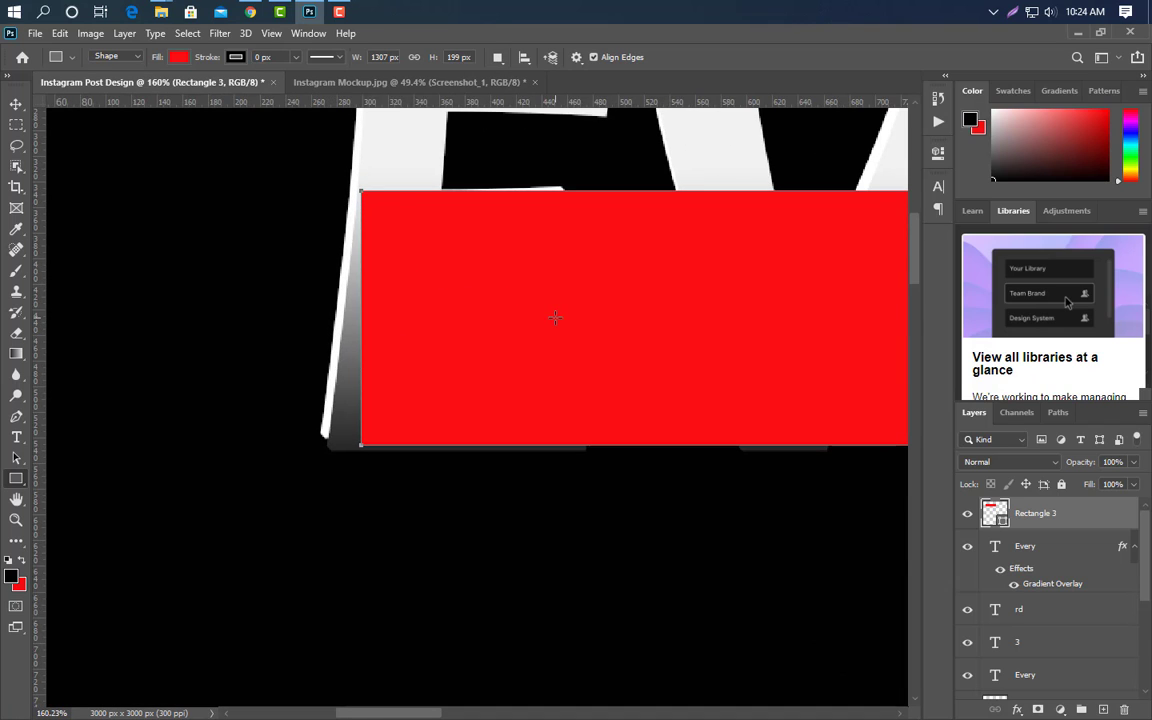
left_click(15, 104)
key("ctrl+t")
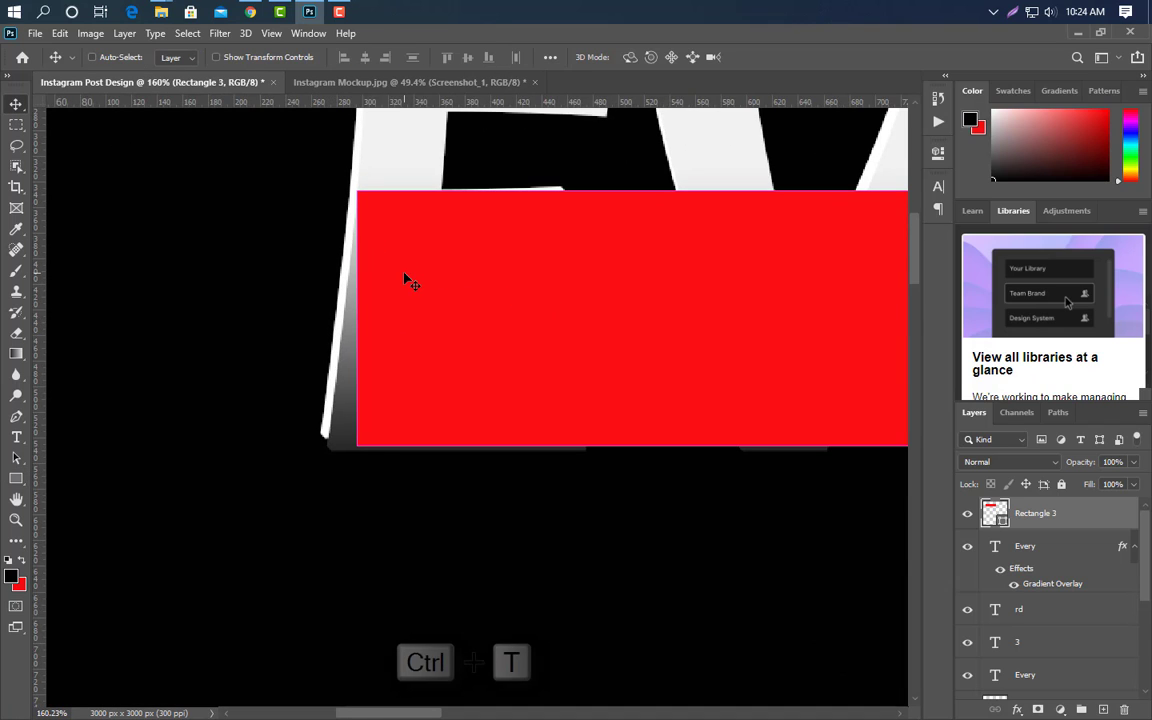
right_click(452, 298)
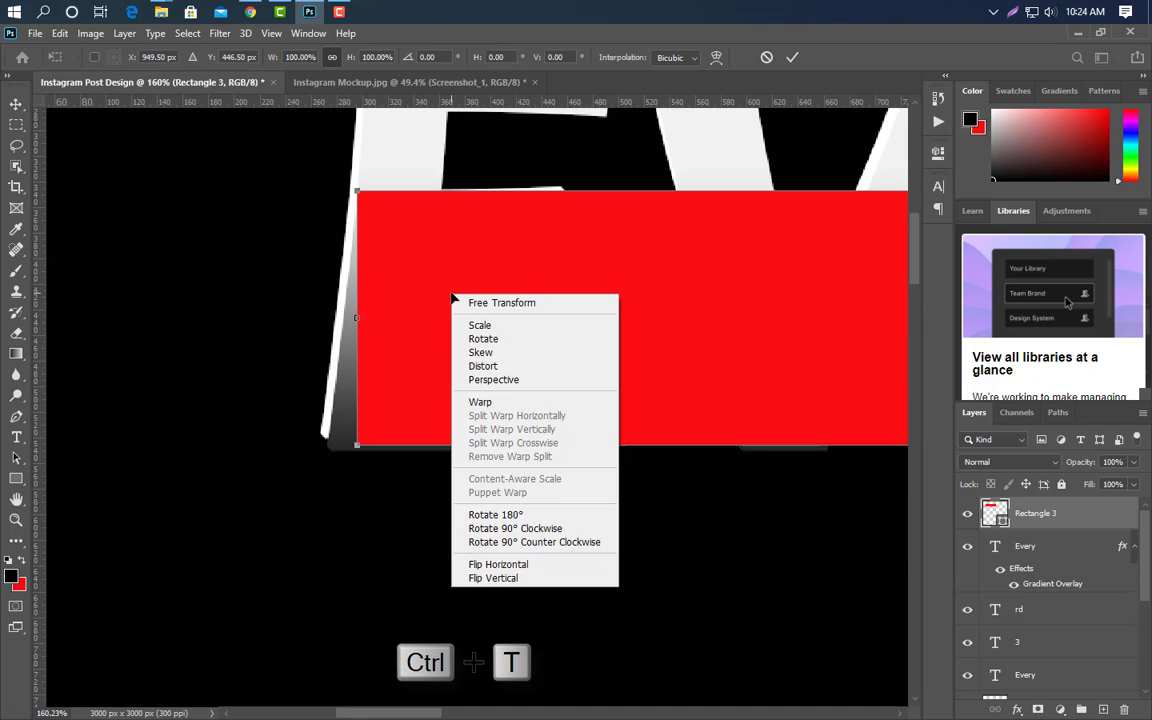
left_click(513, 368)
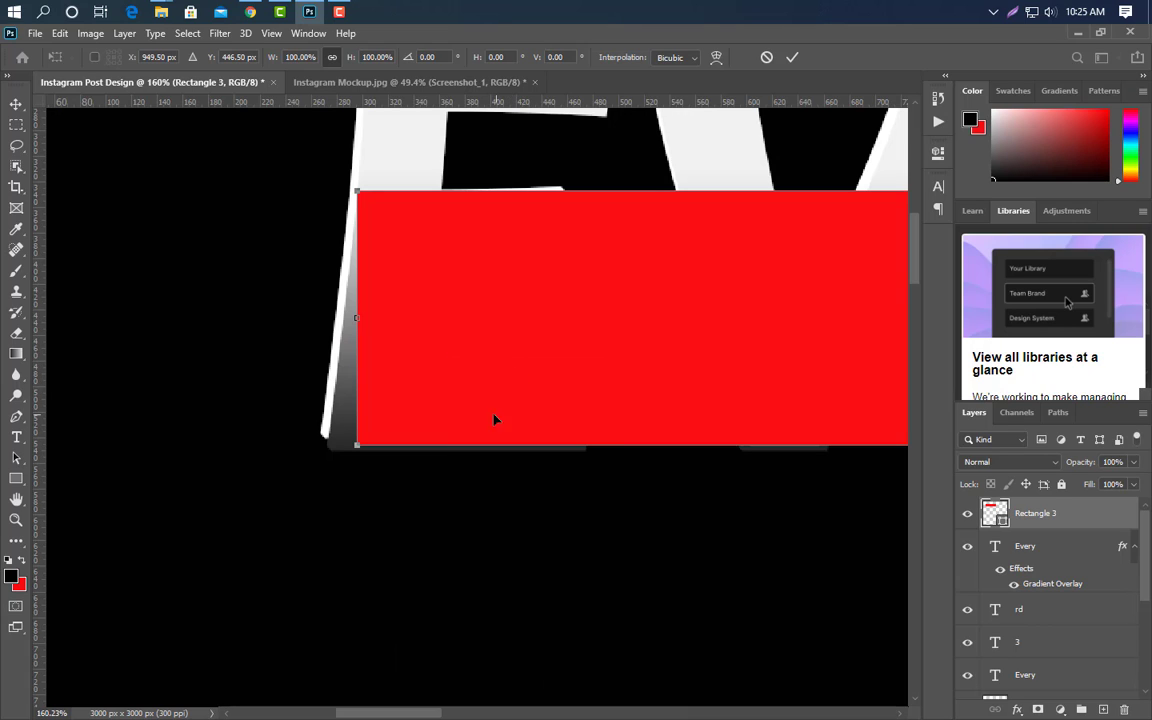
left_click_drag(493, 172, 460, 444)
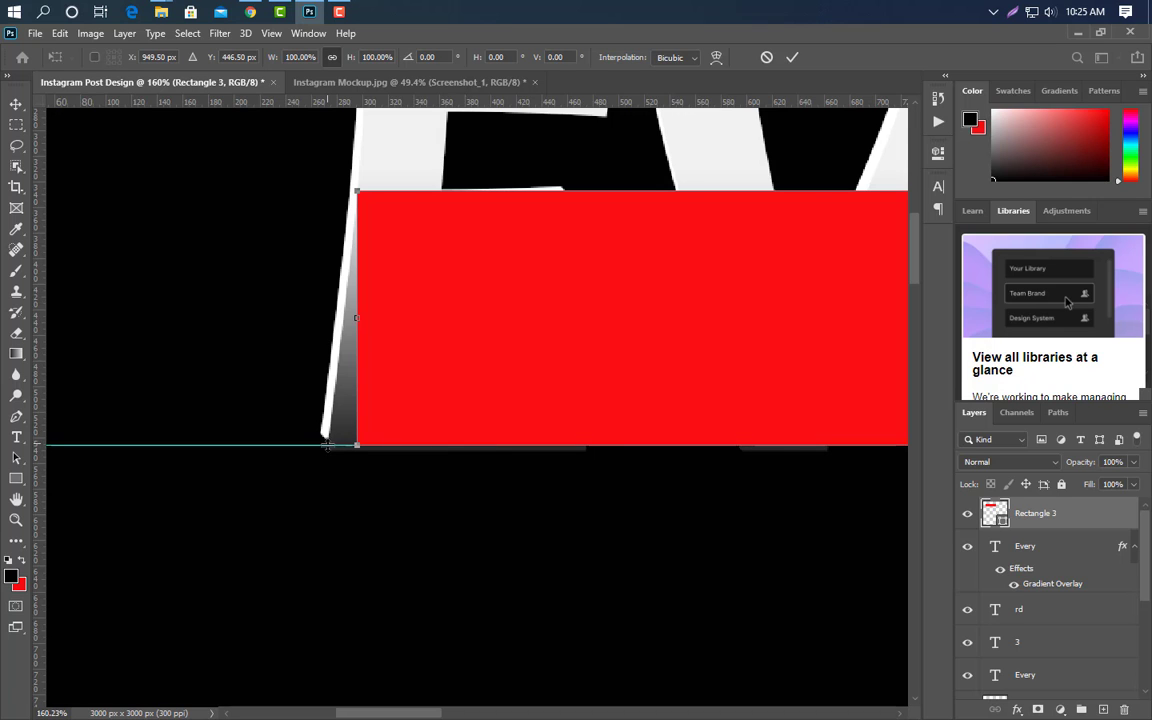
scroll(327, 444, "up", 10)
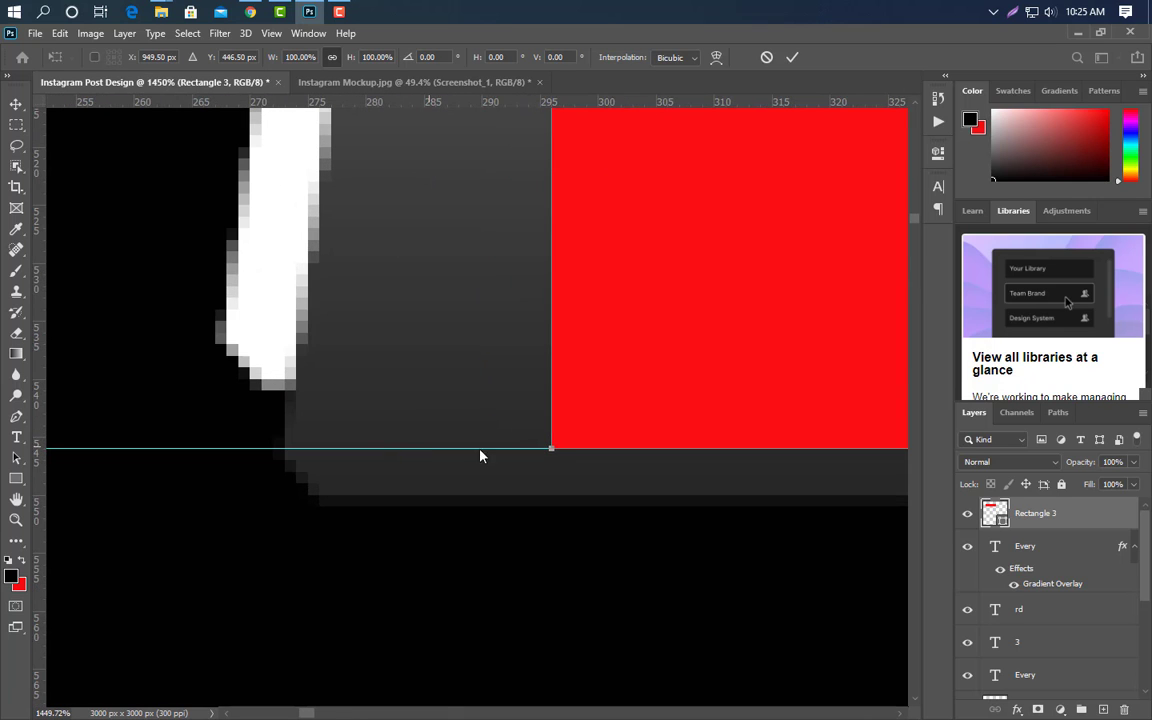
left_click_drag(480, 456, 283, 453)
scroll(280, 483, "down", 2)
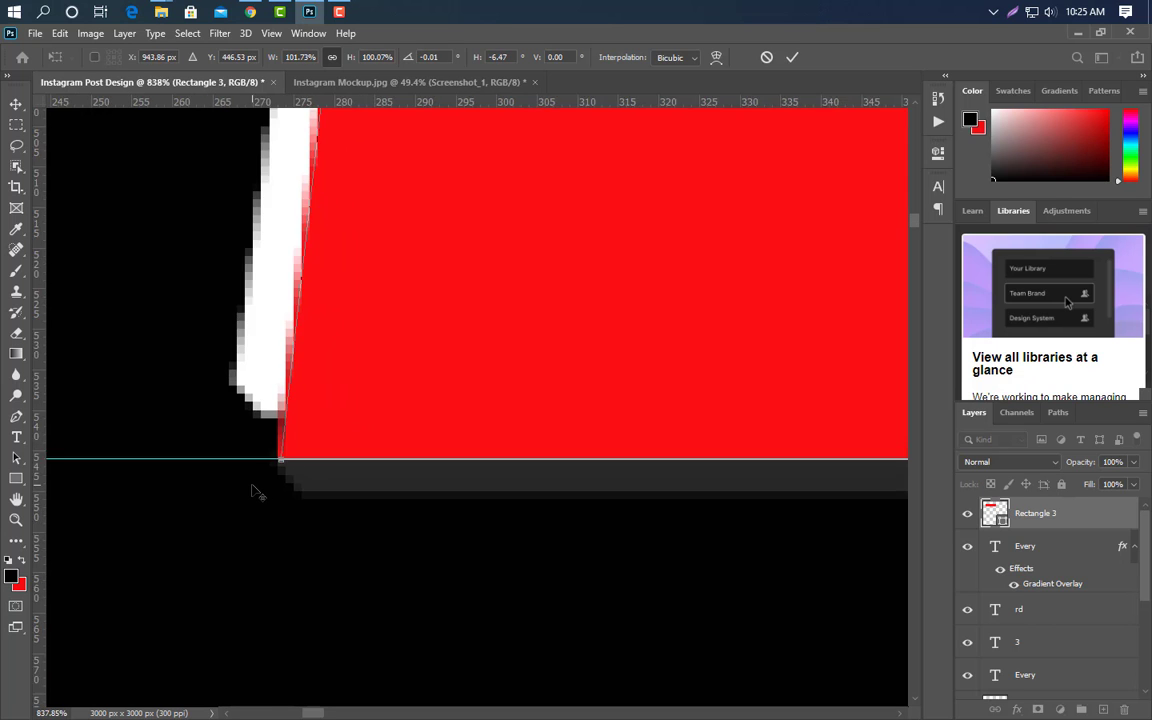
scroll(252, 486, "down", 8)
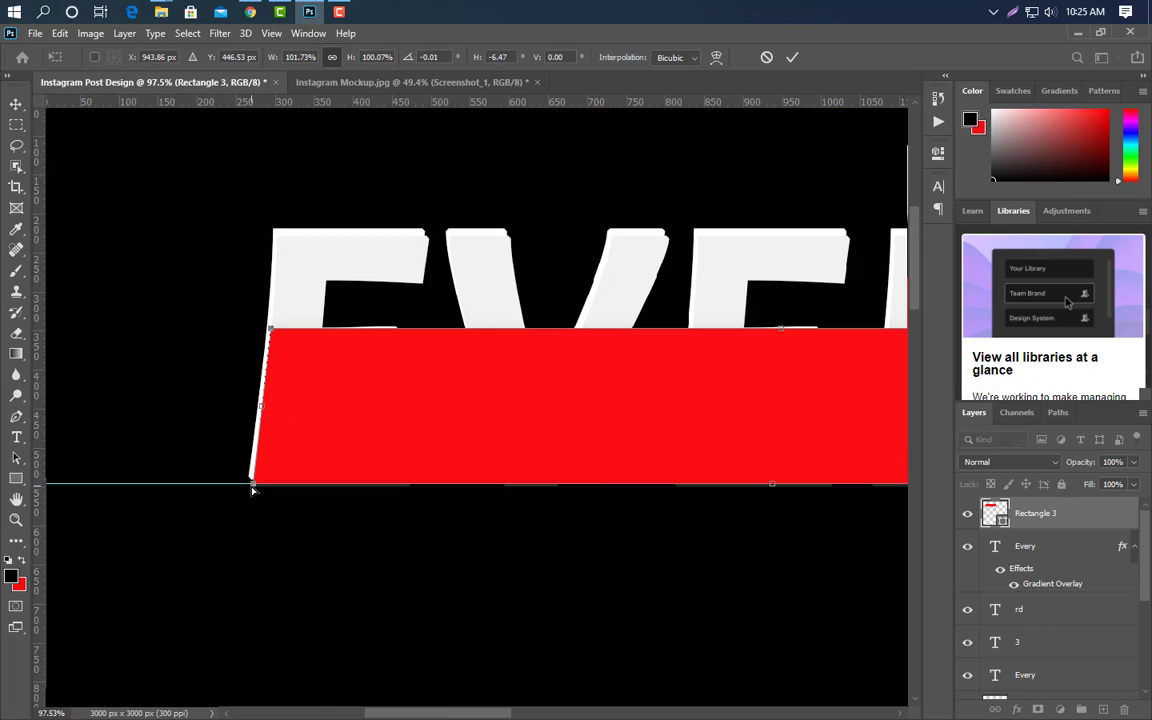
Step: Distort the rectangle's lower-right corner inward along the guide so its end slants like the lettering
scroll(252, 488, "down", 4)
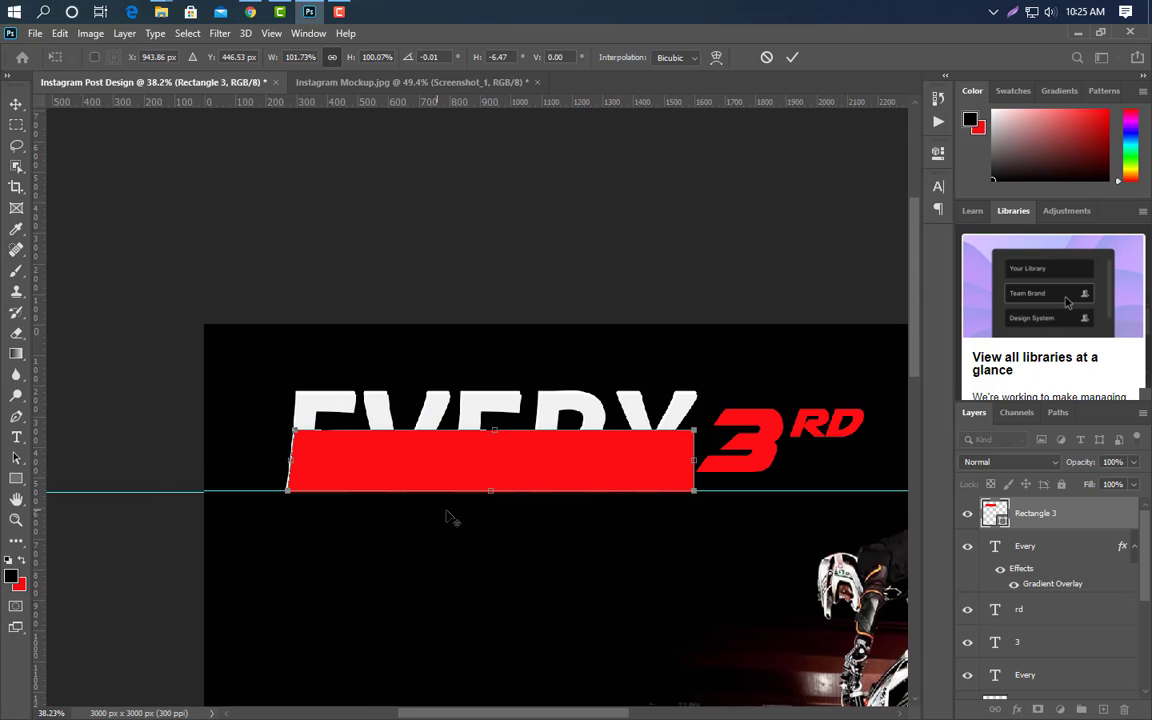
scroll(670, 512, "up", 2)
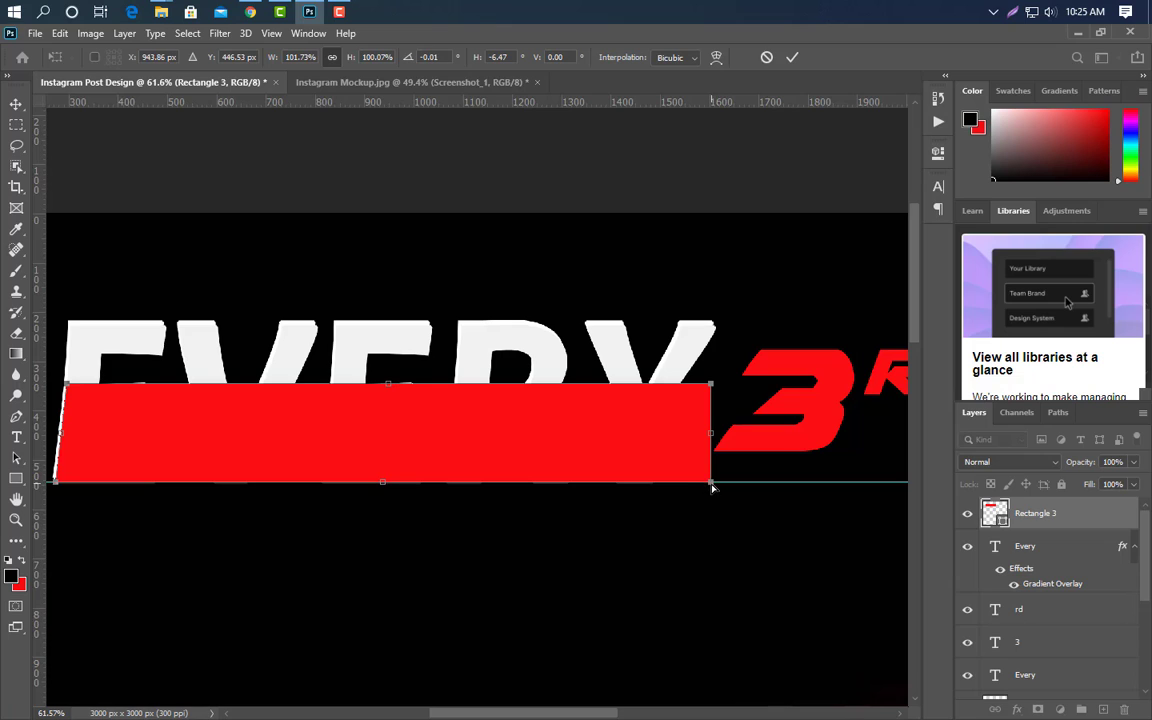
left_click_drag(711, 484, 696, 488)
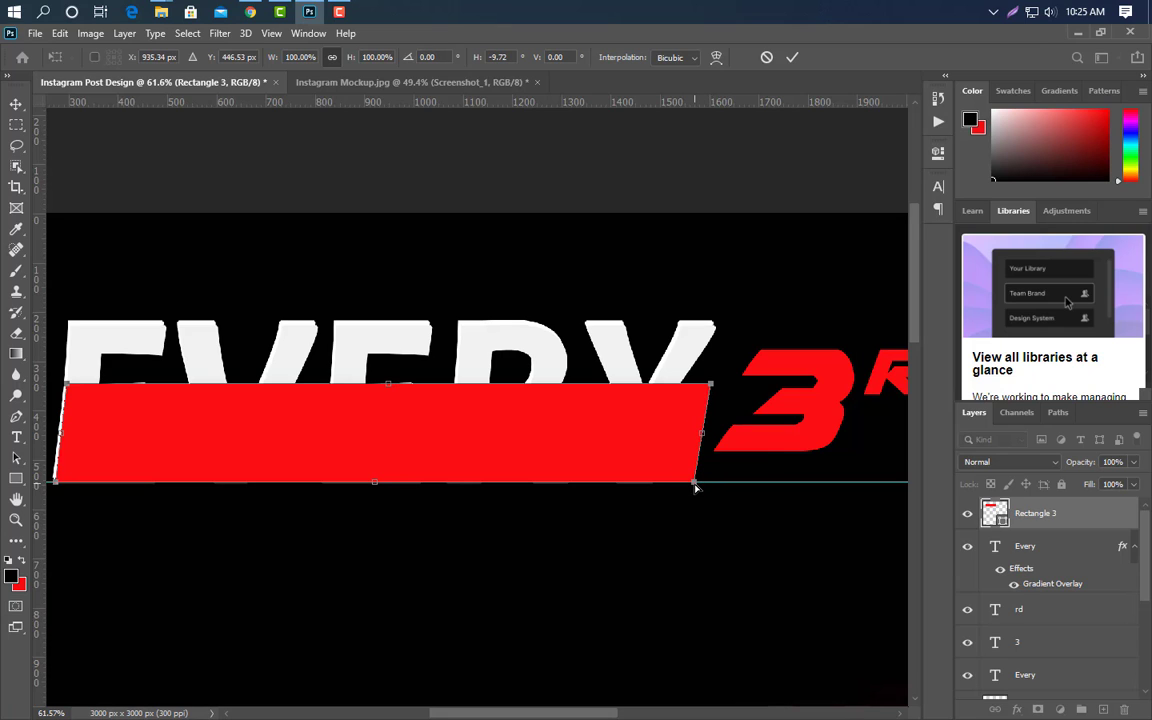
left_click(790, 59)
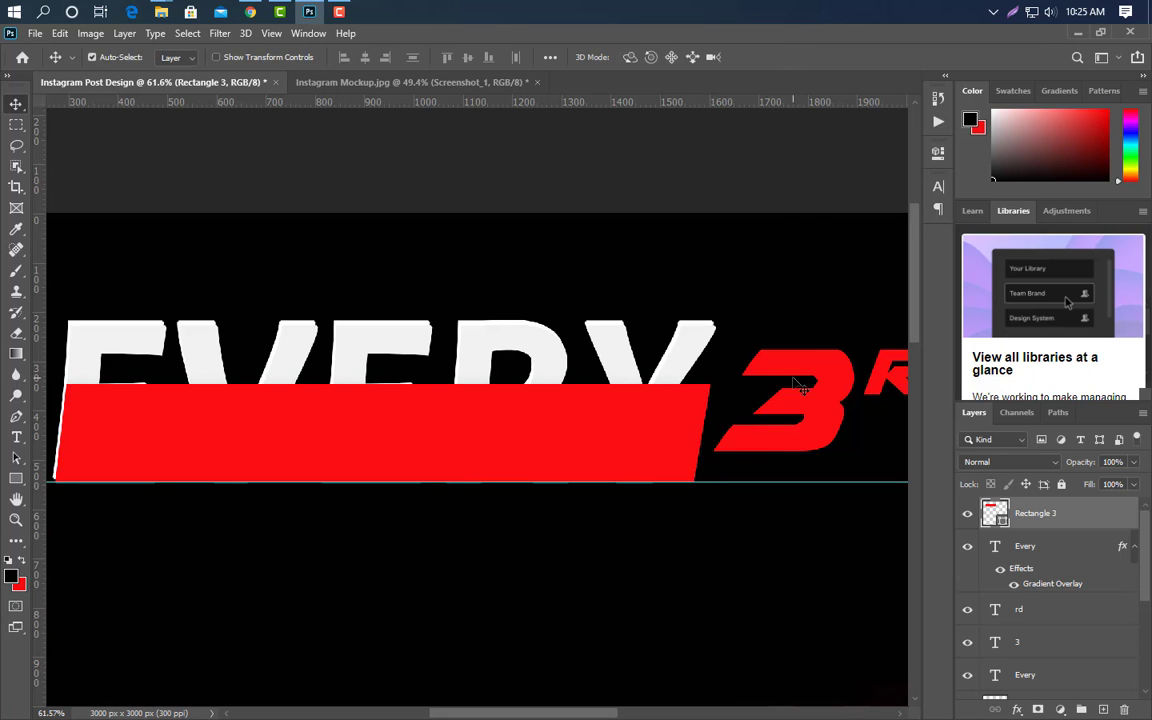
Step: Move the slanted red bar about 250 px down to sit beneath "EVERY" and remove the horizontal guide
scroll(607, 473, "down", 2)
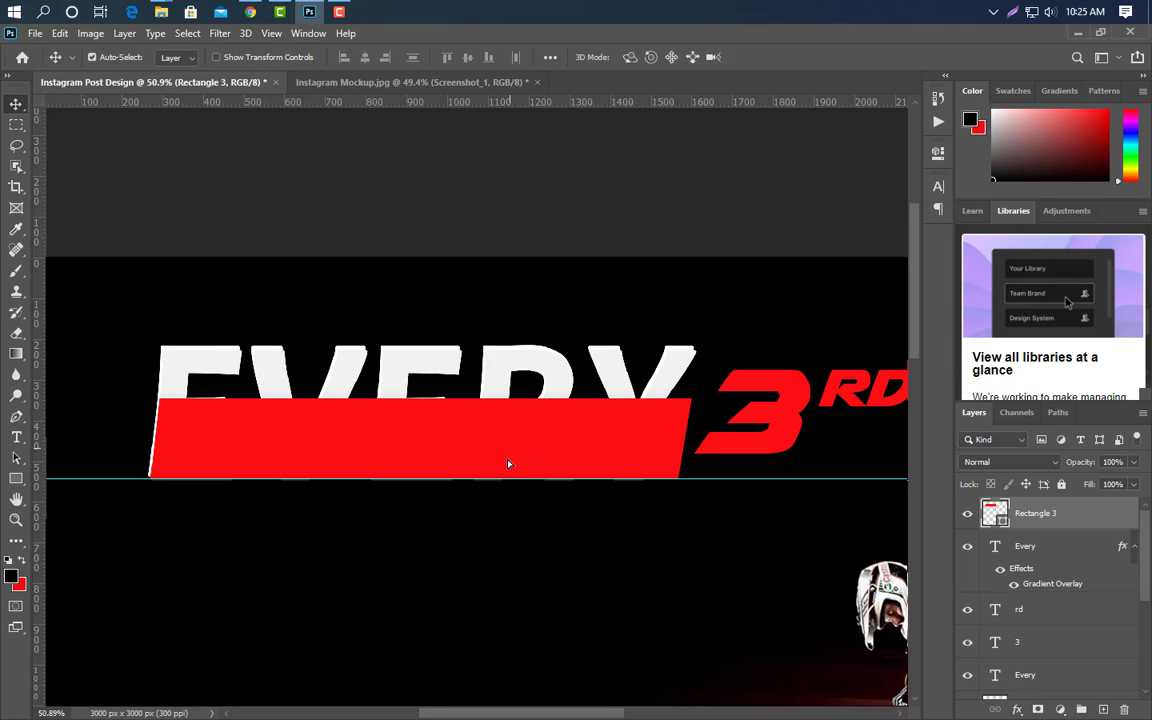
left_click_drag(508, 464, 507, 558)
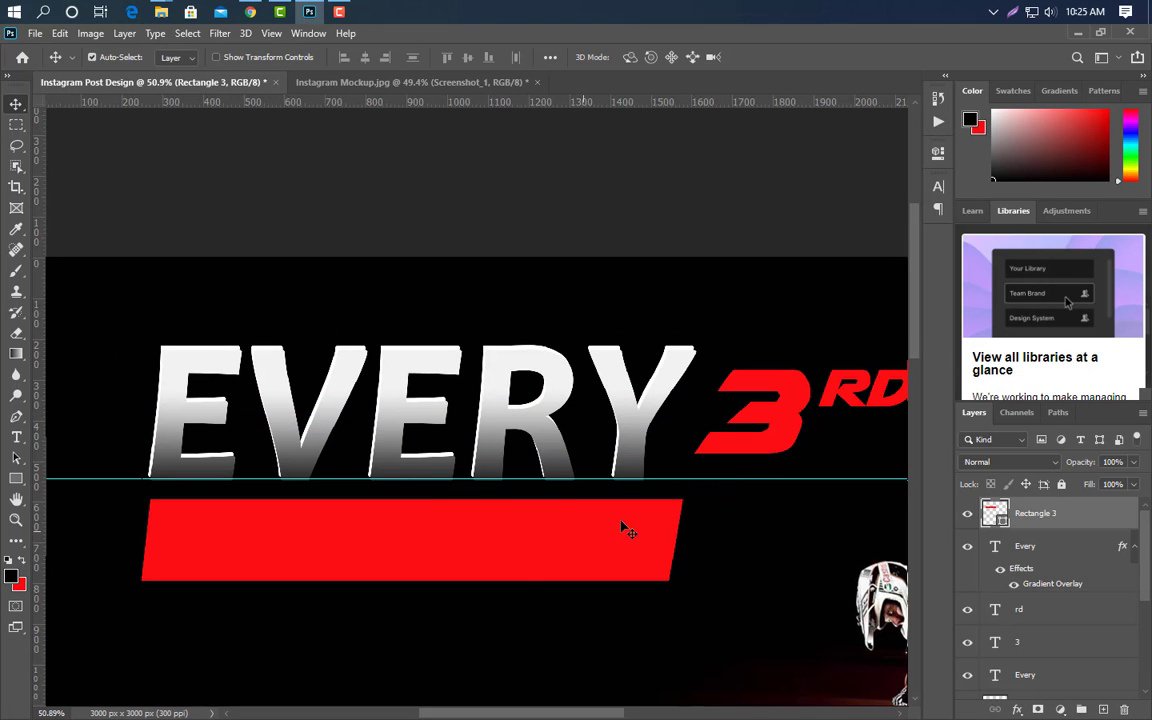
left_click_drag(716, 3, 716, 5)
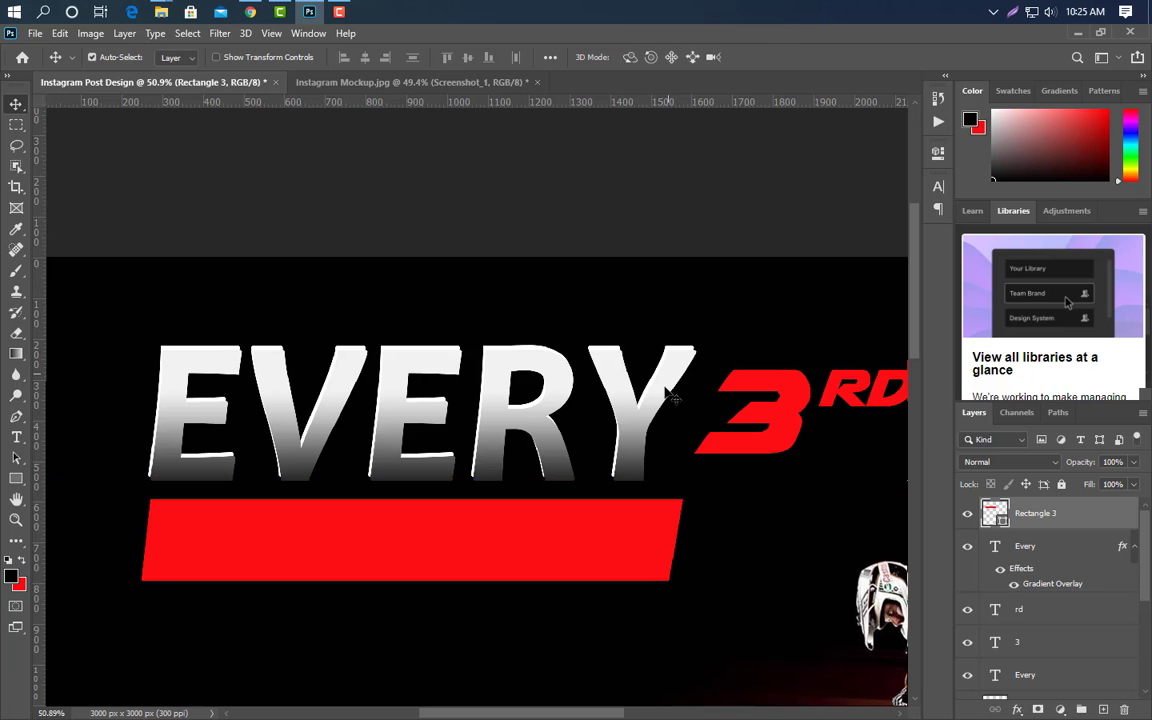
Step: Add a Gradient Overlay to the slanted bar beneath "EVERY" and set its starting colour stop to the red #f30e12
scroll(670, 415, "down", 3)
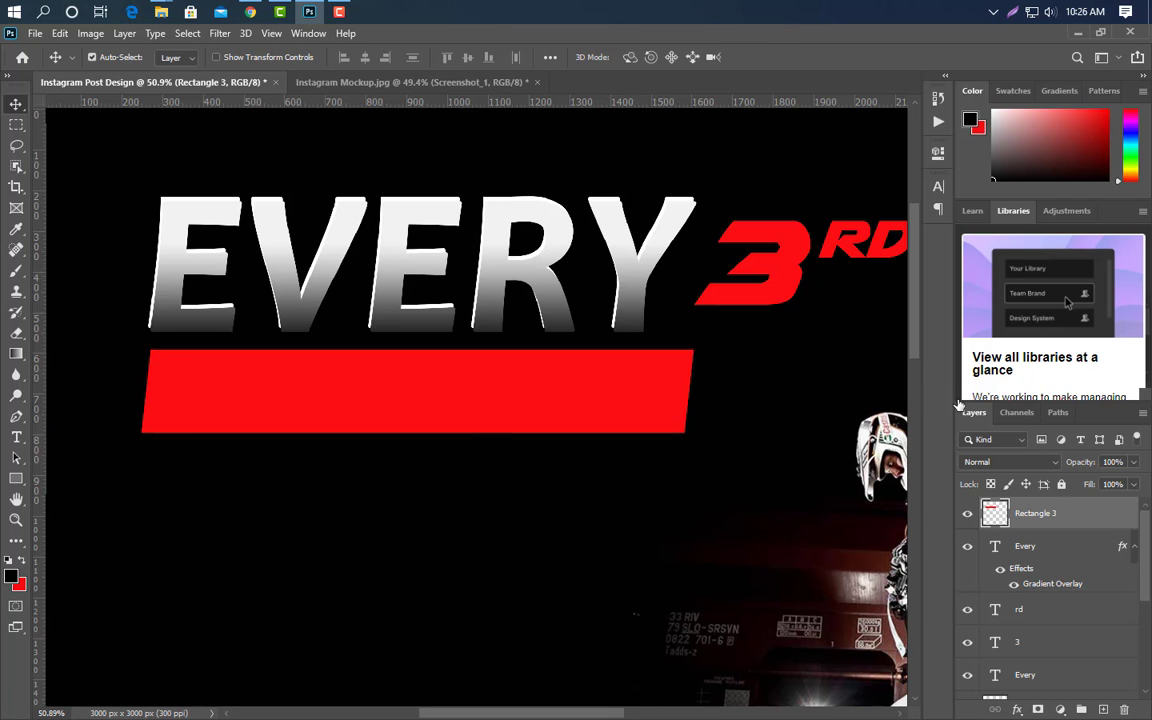
double_click(1080, 513)
left_click(560, 438)
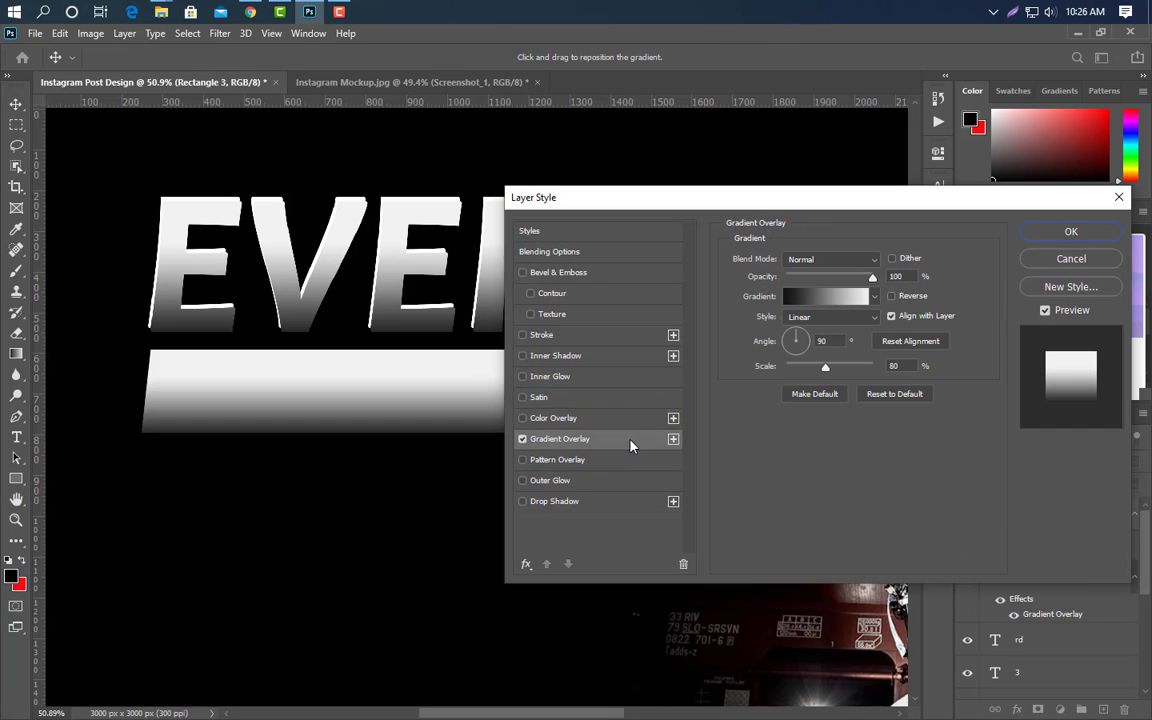
left_click(827, 297)
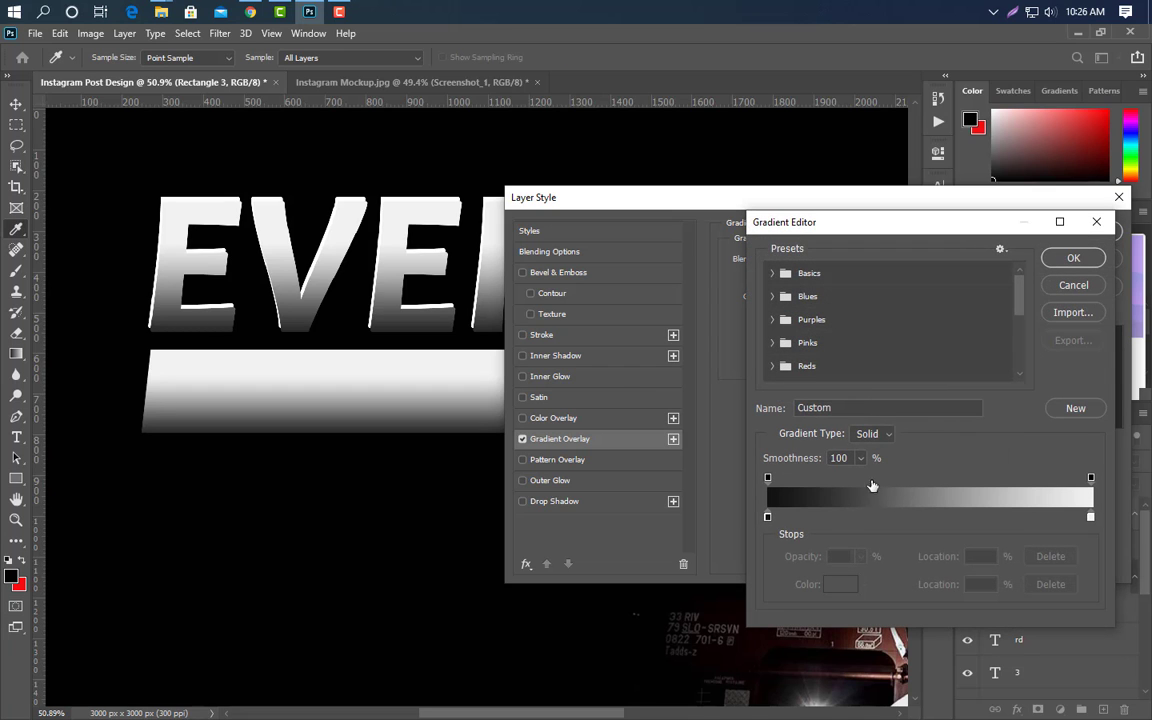
left_click(768, 517)
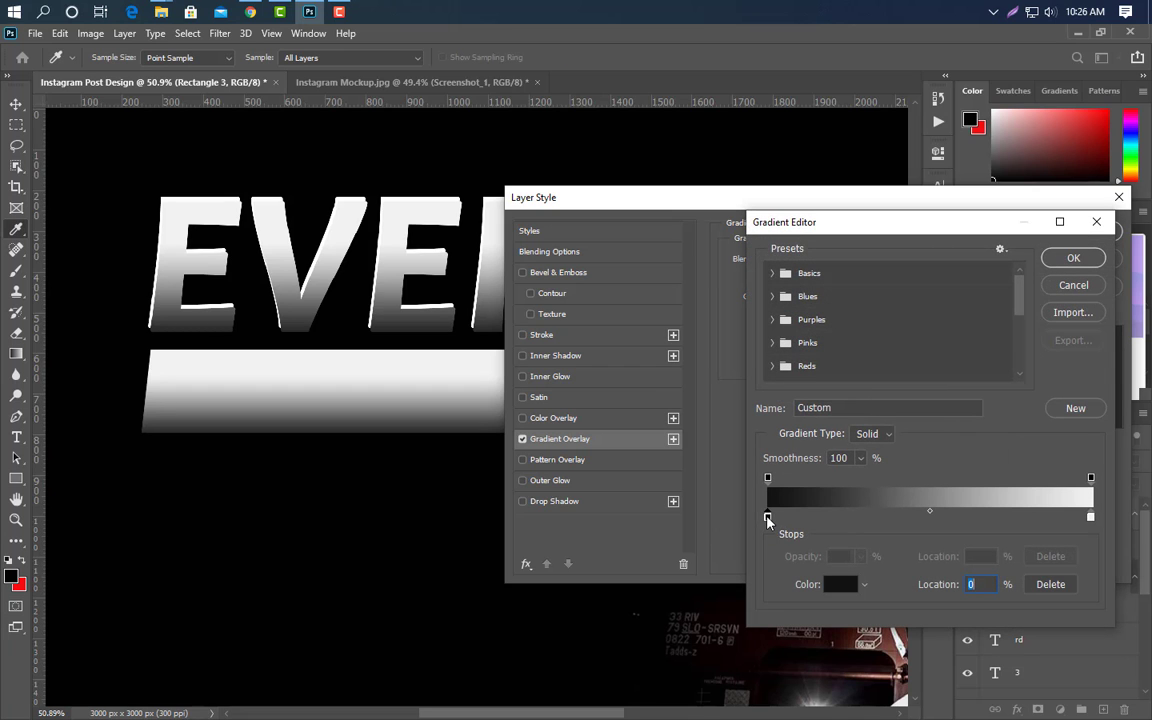
double_click(768, 517)
left_click(22, 584)
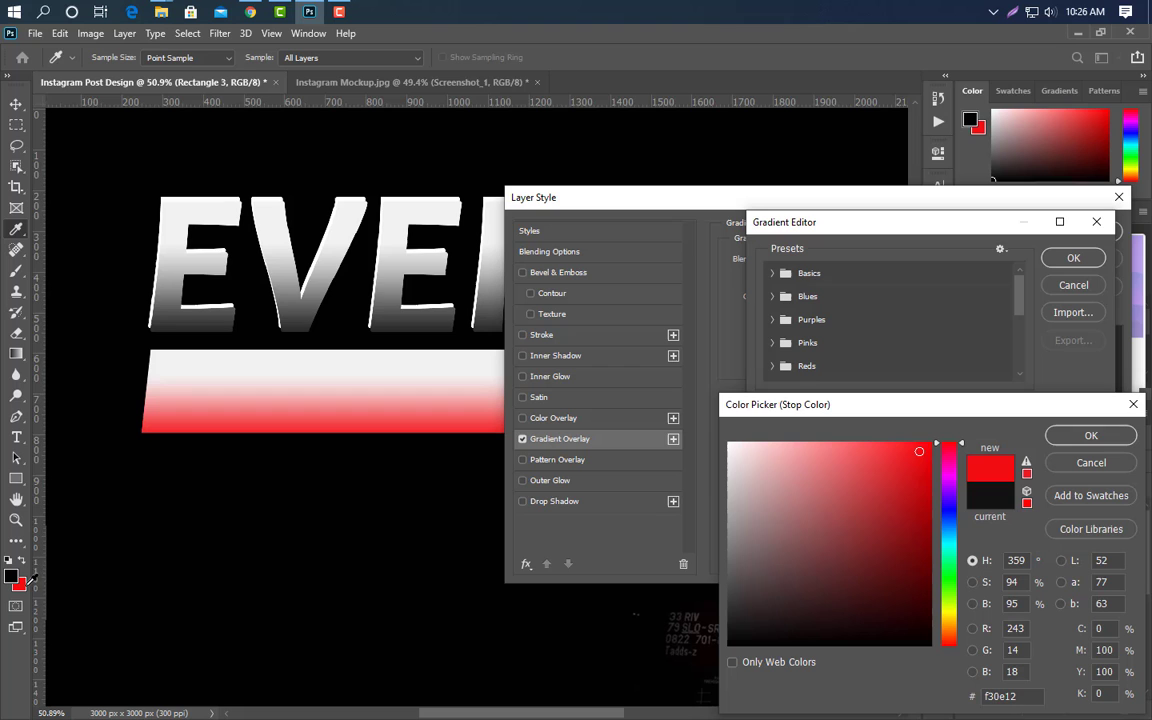
left_click(1058, 436)
Step: Set the bar gradient's end colour stop to the black sampled from the canvas background
double_click(1091, 518)
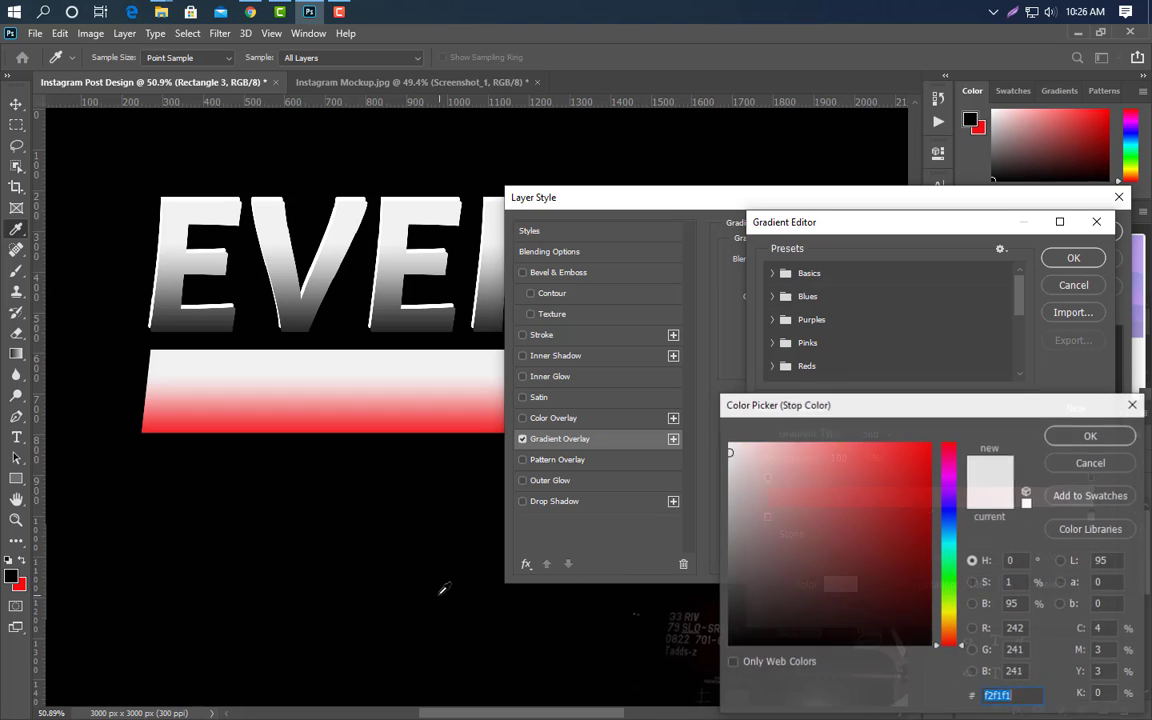
left_click(442, 589)
left_click(1077, 440)
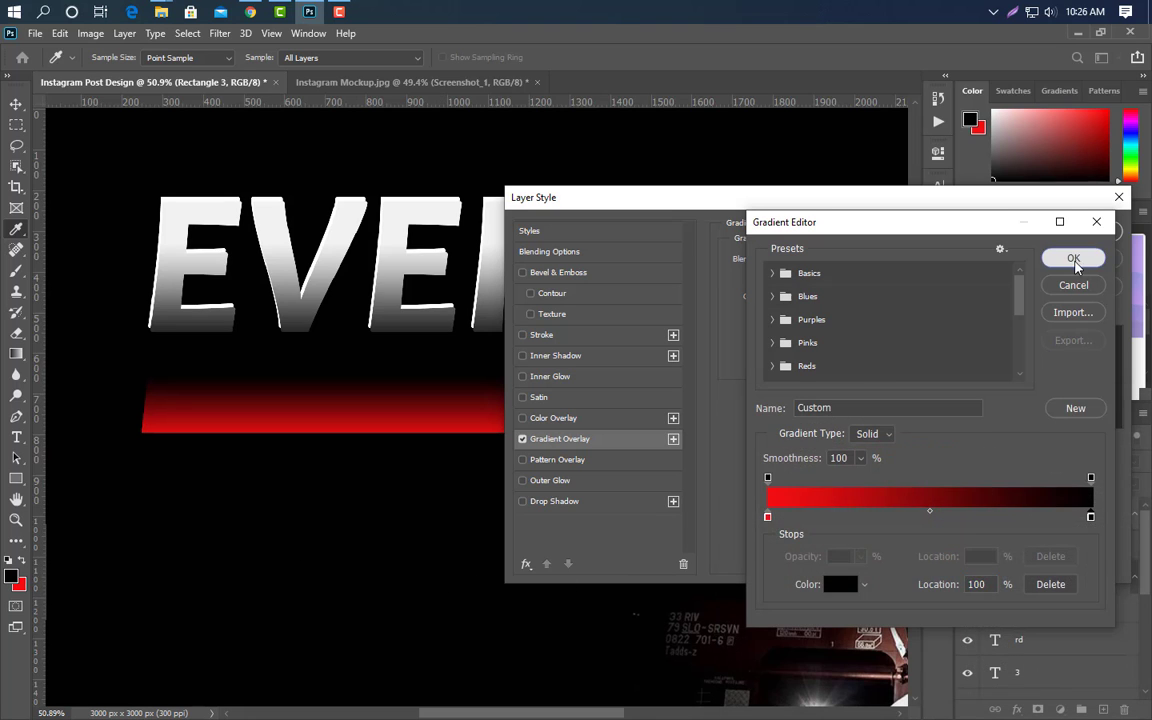
left_click(1074, 258)
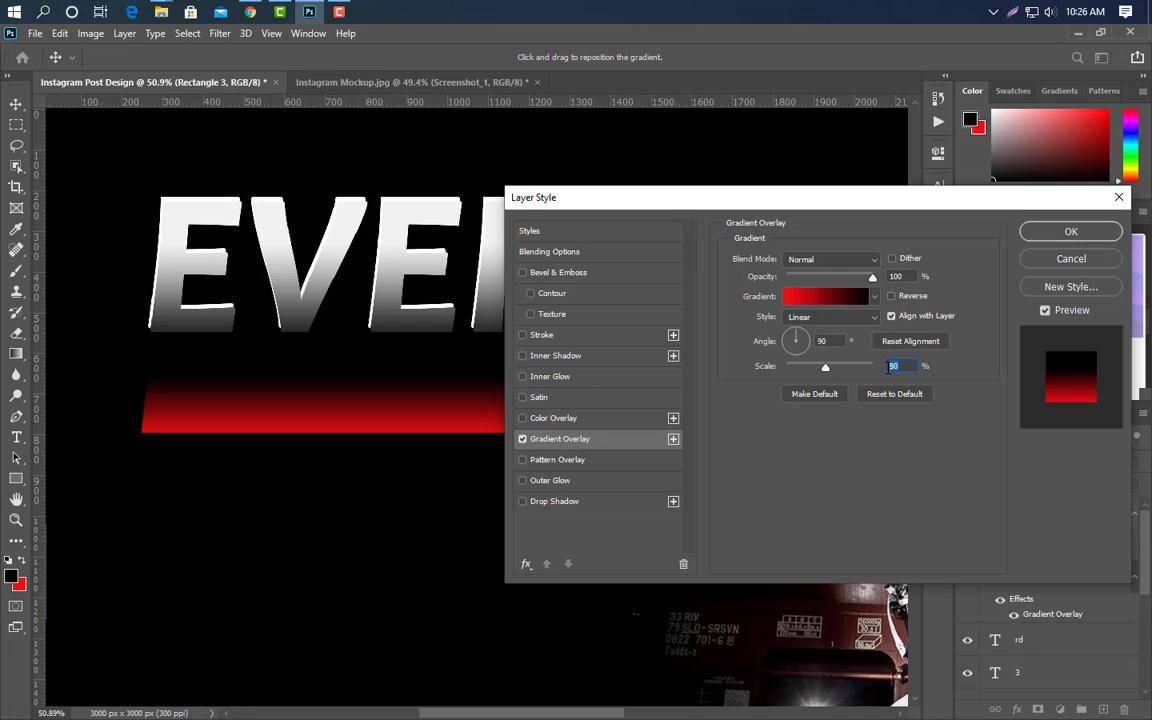
Step: Set the bar's gradient angle to 0° so it fades horizontally from red to black, and apply the layer style
left_click(826, 342)
type("0")
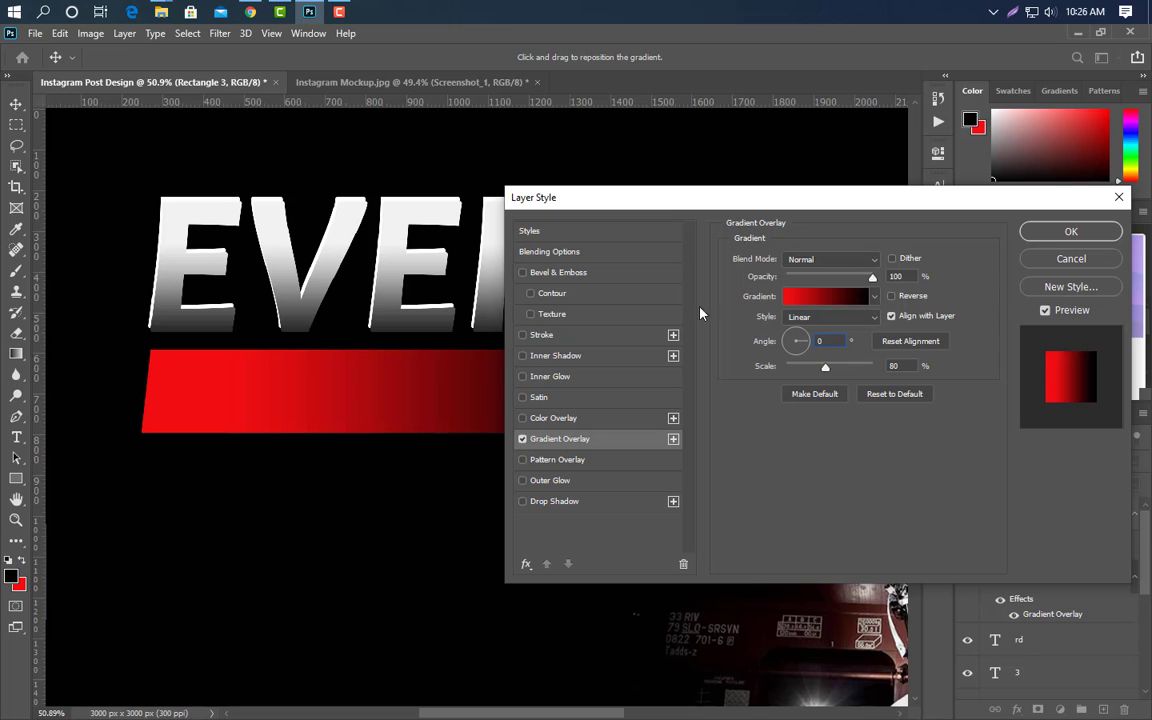
left_click_drag(734, 201, 688, 541)
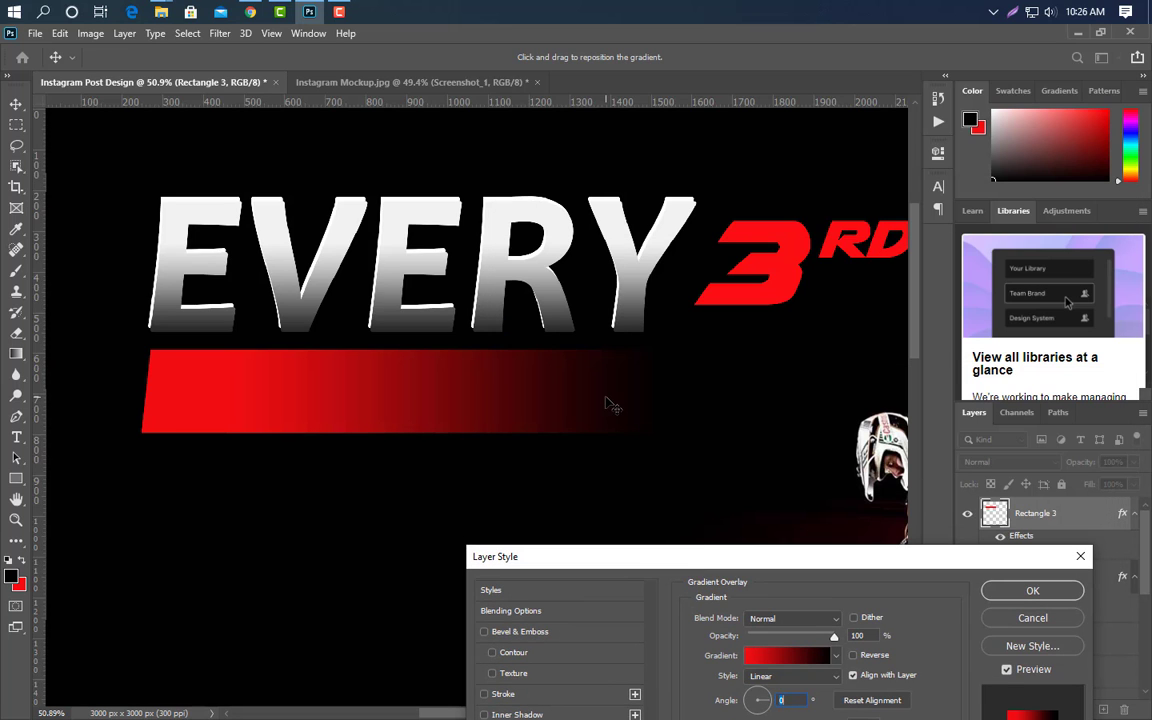
left_click(1030, 591)
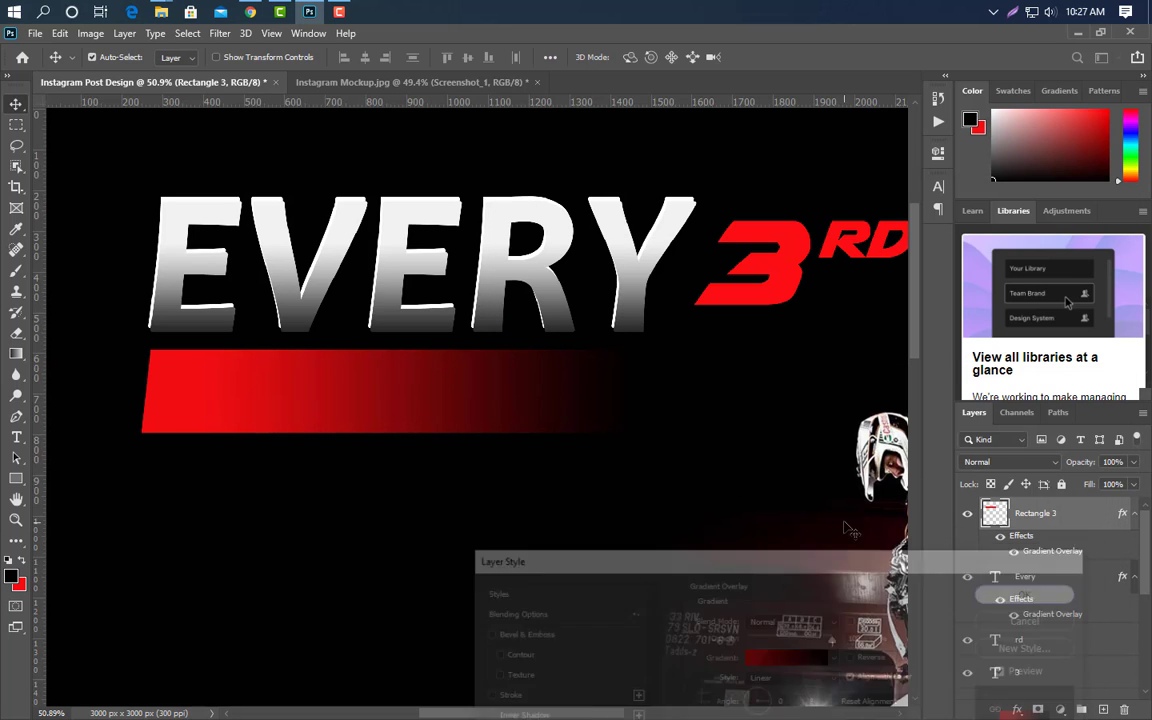
Step: Duplicate the gradient "EVERY" text layer and move the copy down over the red bar
left_click(446, 327)
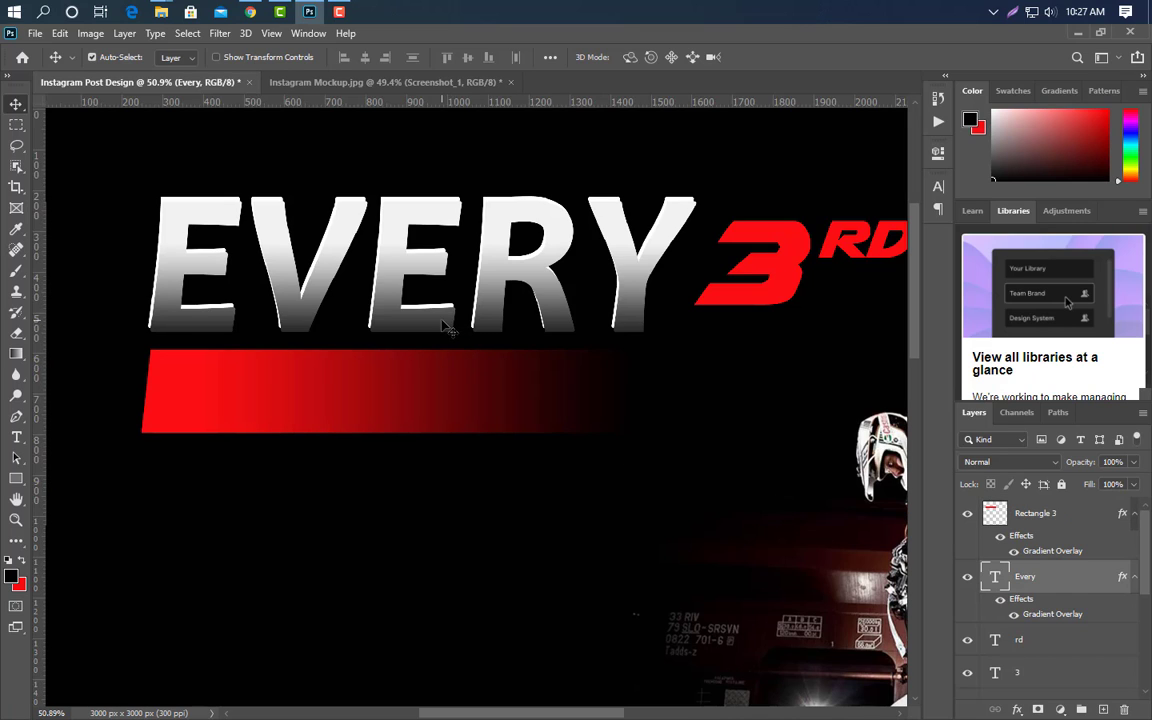
left_click_drag(1098, 588, 1102, 709)
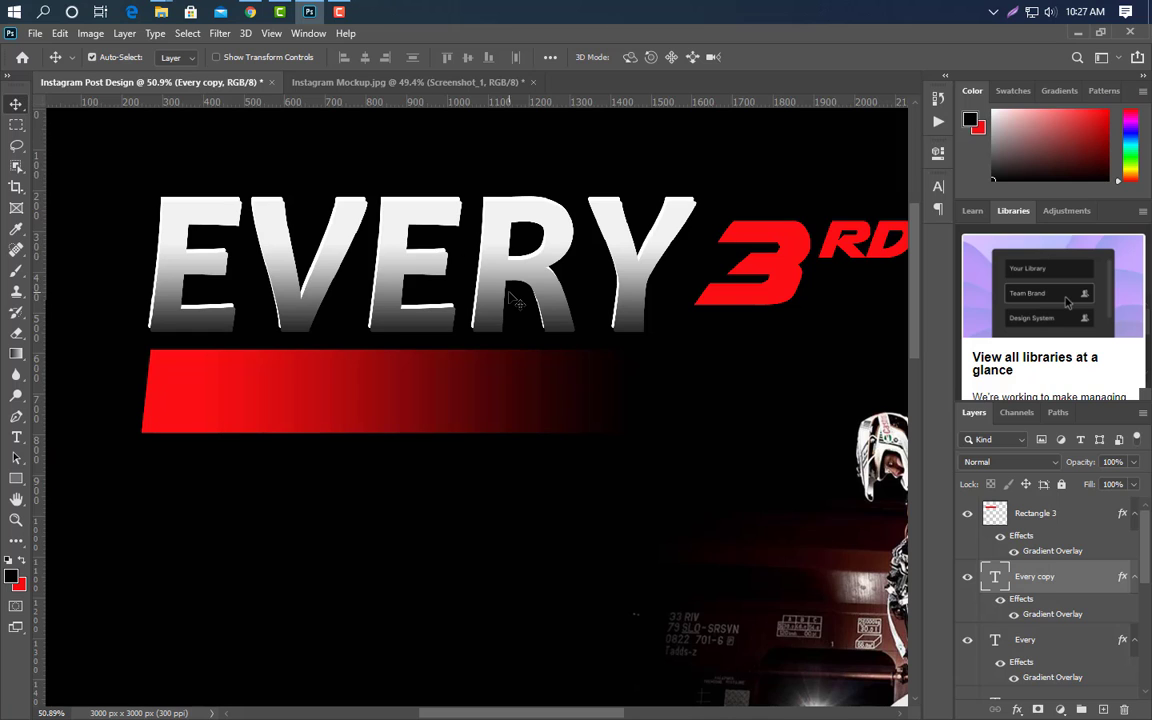
key("Down")
key("Down")
key("Down")
key("Down")
key("Down")
key("Down")
key("Down")
key("Down")
key("Down")
key("Down")
key("Down")
key("Down")
key("Down")
key("Down")
key("Down")
key("Down")
key("Down")
key("Down")
key("Down")
key("Down")
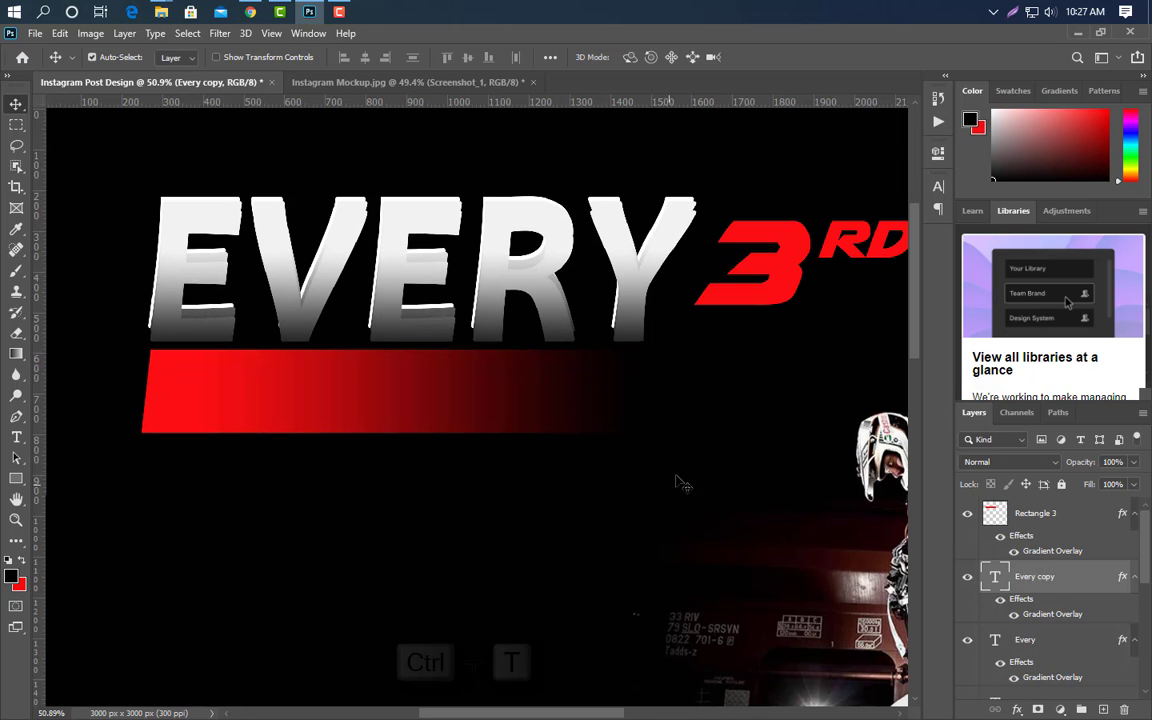
key("ctrl+t")
left_click_drag(448, 297, 439, 406)
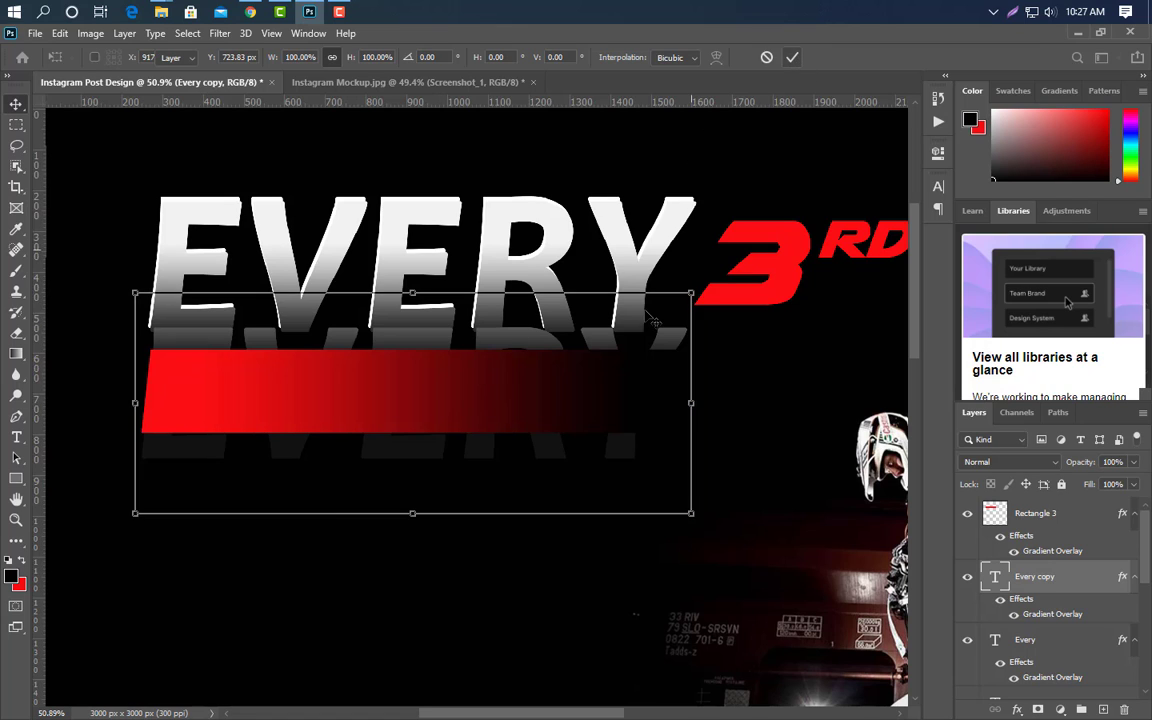
left_click(792, 58)
Step: Replace the copied text on the bar with "SUNDAY"
left_click(16, 437)
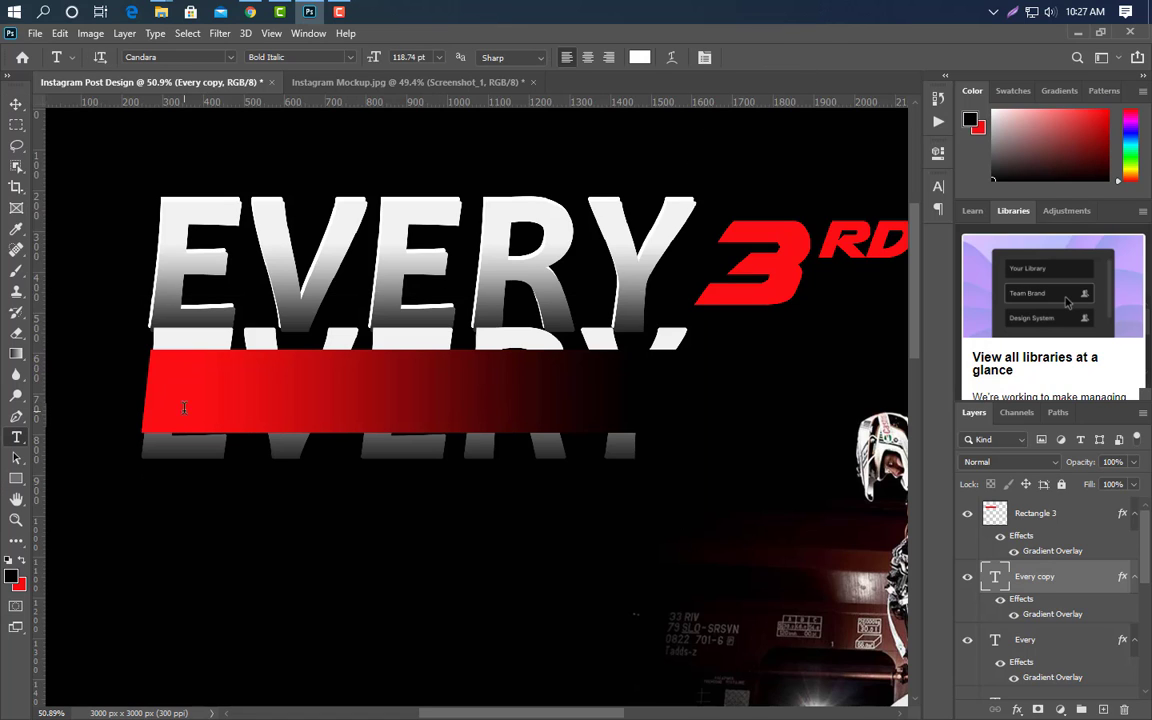
double_click(180, 406)
type("SUNDAY")
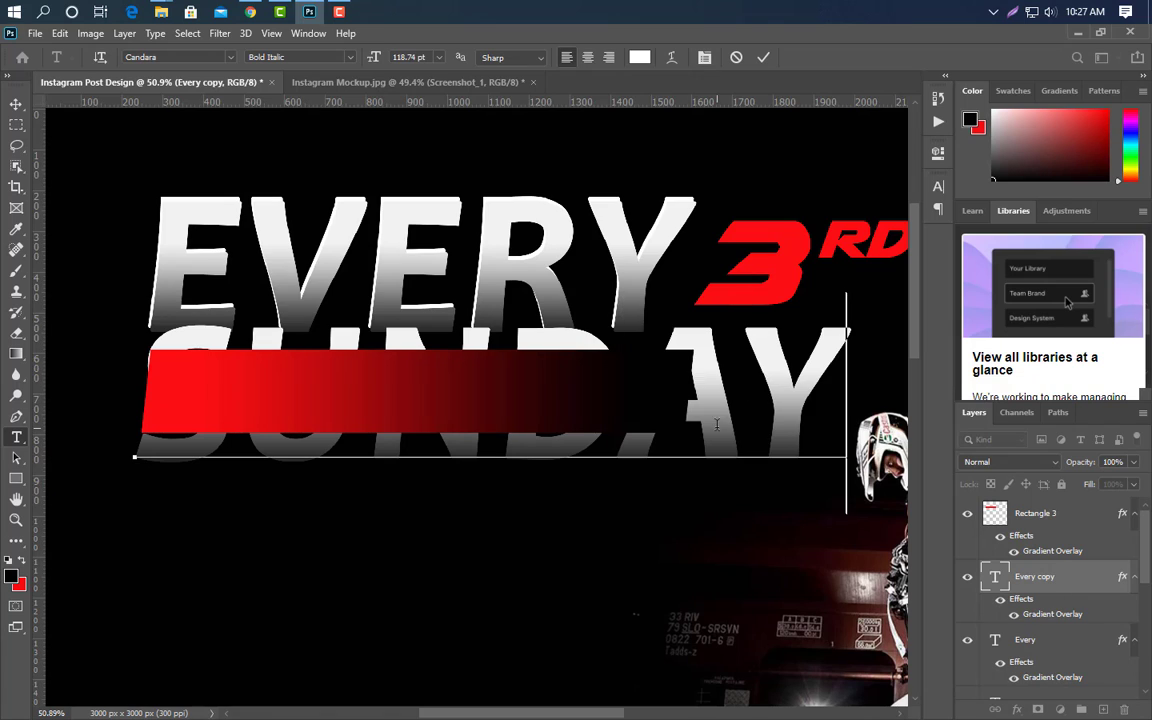
left_click(765, 58)
Step: Scale the "SUNDAY" text to about 63.56% so it fits within the width of the bar
key("ctrl+t")
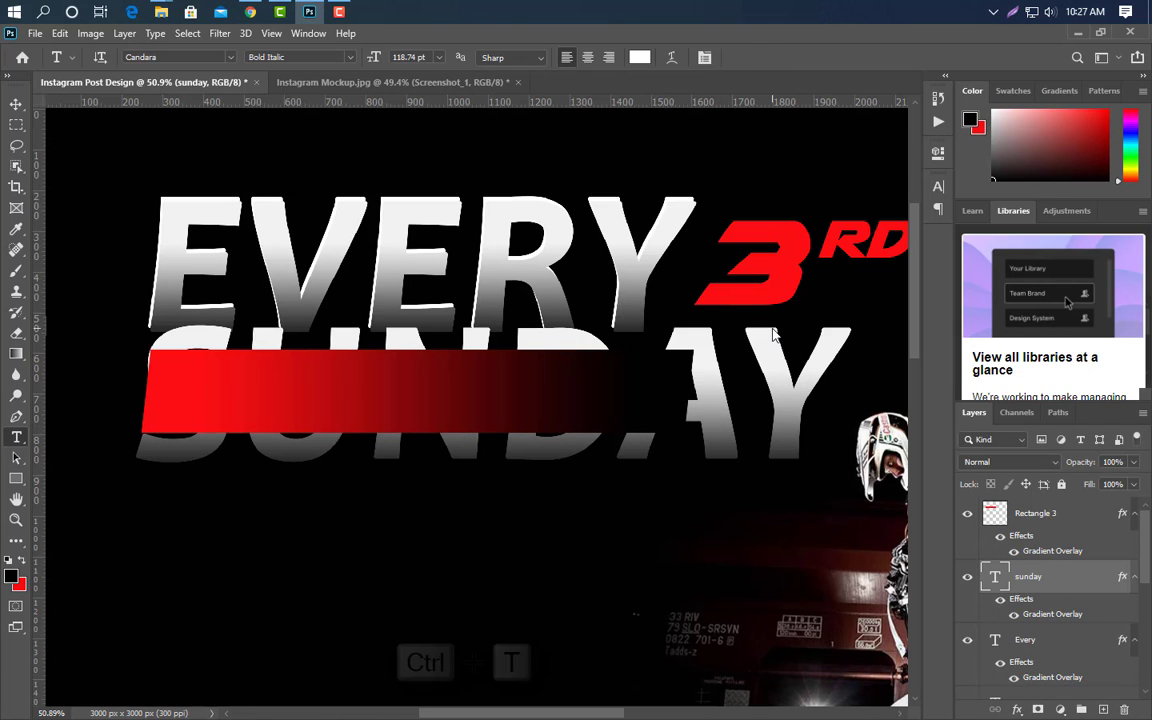
left_click_drag(856, 403, 645, 403)
left_click_drag(133, 403, 187, 403)
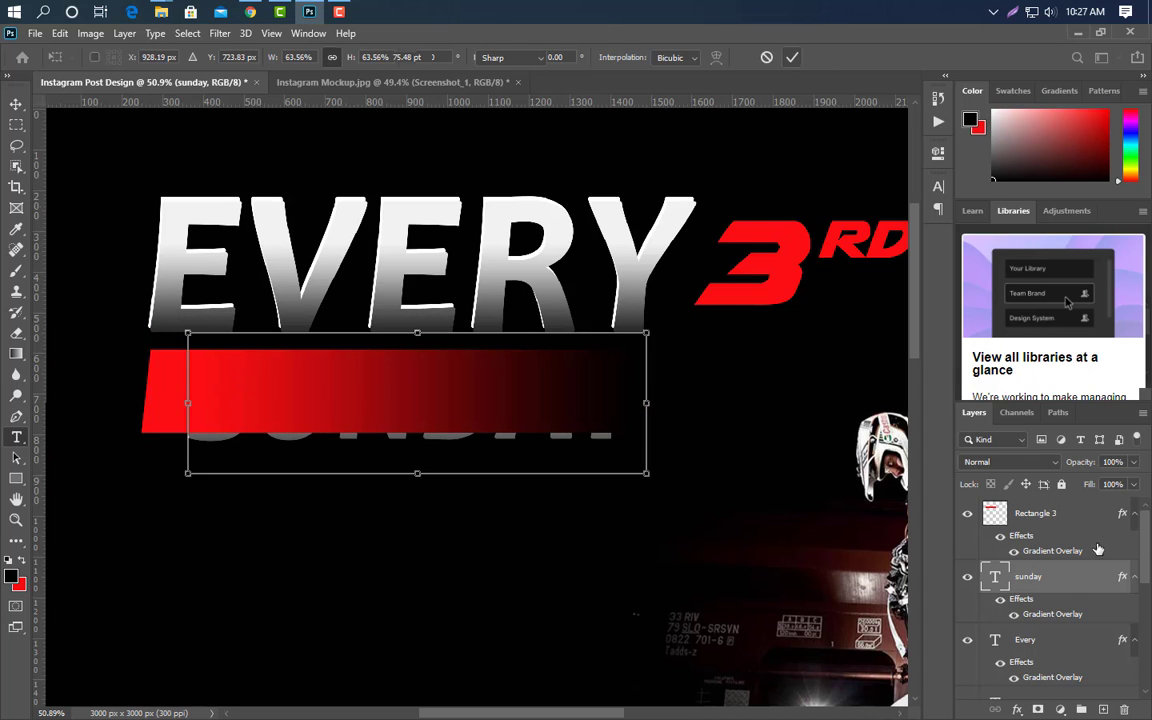
left_click(792, 58)
Step: Remove the gradient overlay from the "SUNDAY" layer and bring the layer in front of the red bar
left_click_drag(1124, 660, 1124, 709)
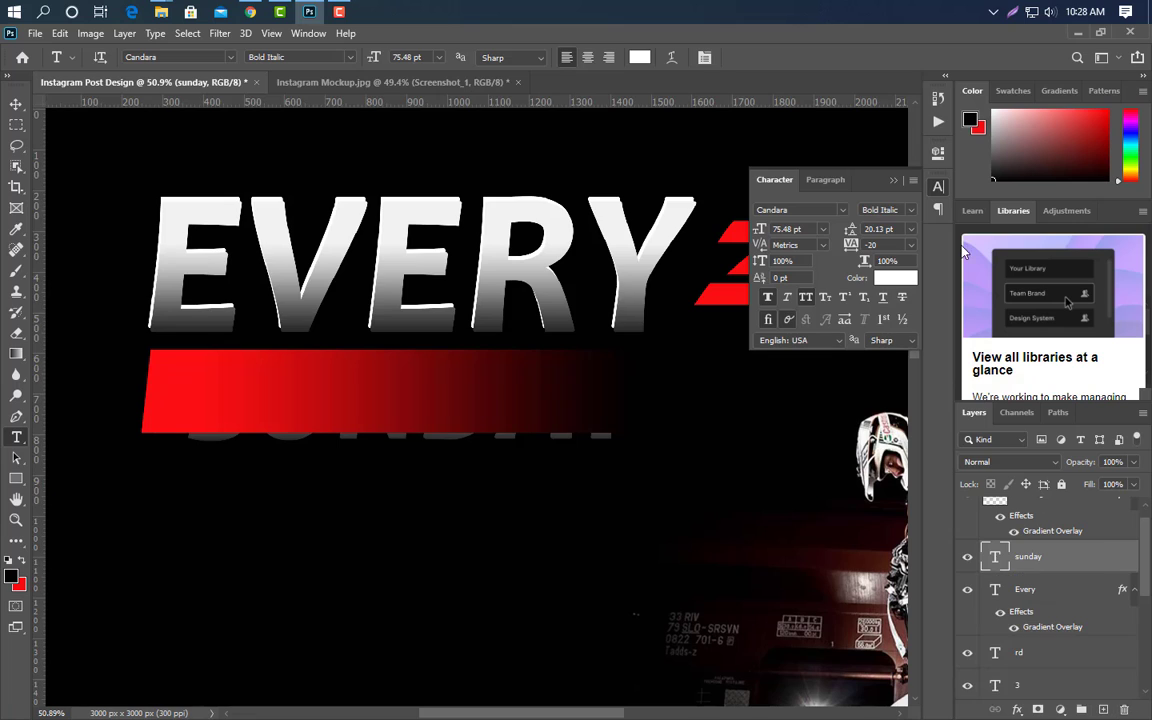
left_click_drag(1066, 517, 1041, 506)
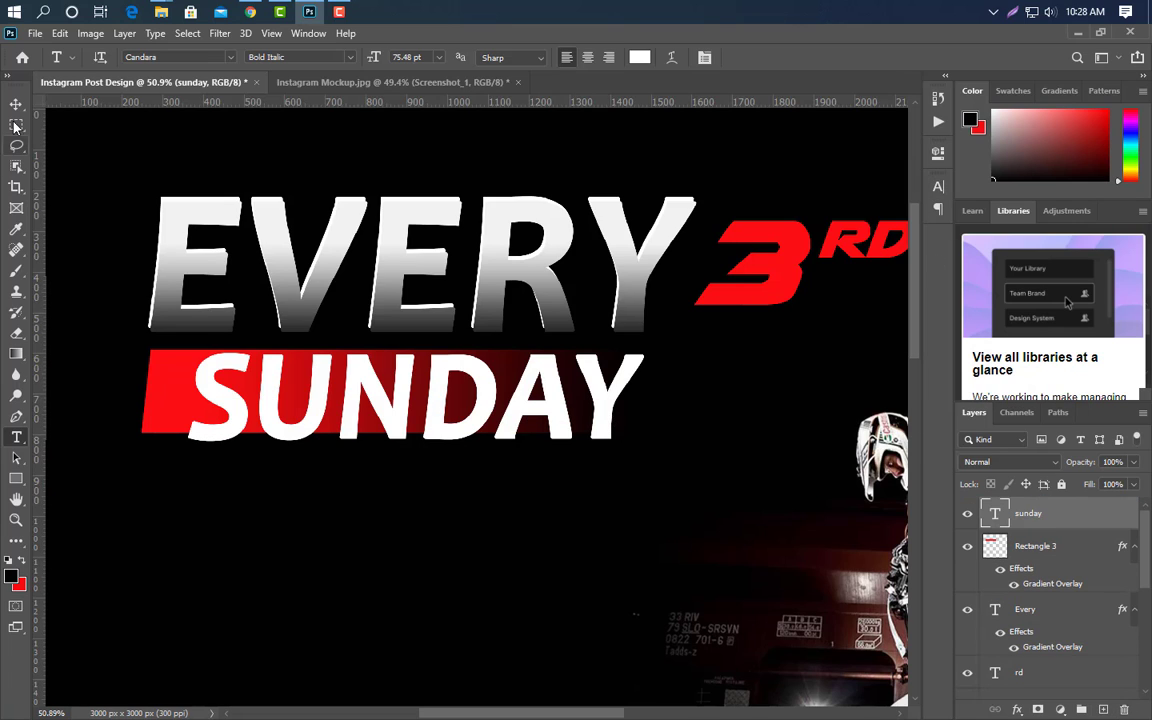
Step: Reduce the "SUNDAY" text's height to about 84% and nudge it slightly down and left to centre it in the bar
key("v")
key("ctrl+t")
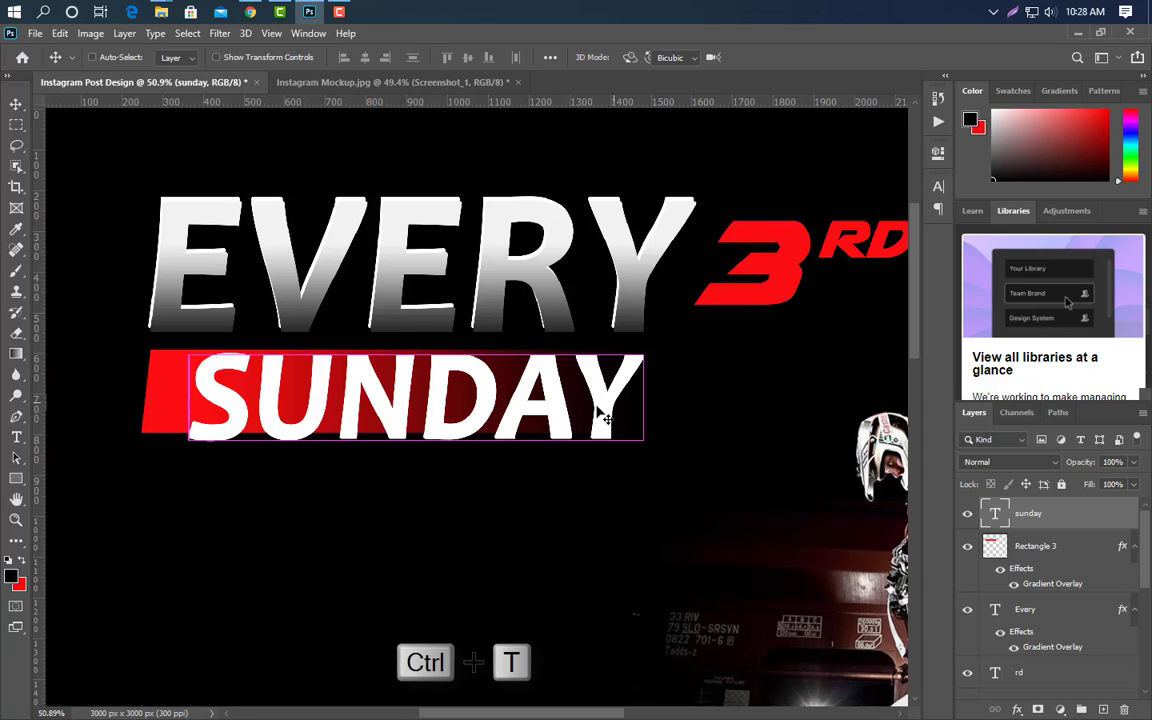
left_click_drag(418, 478, 418, 452)
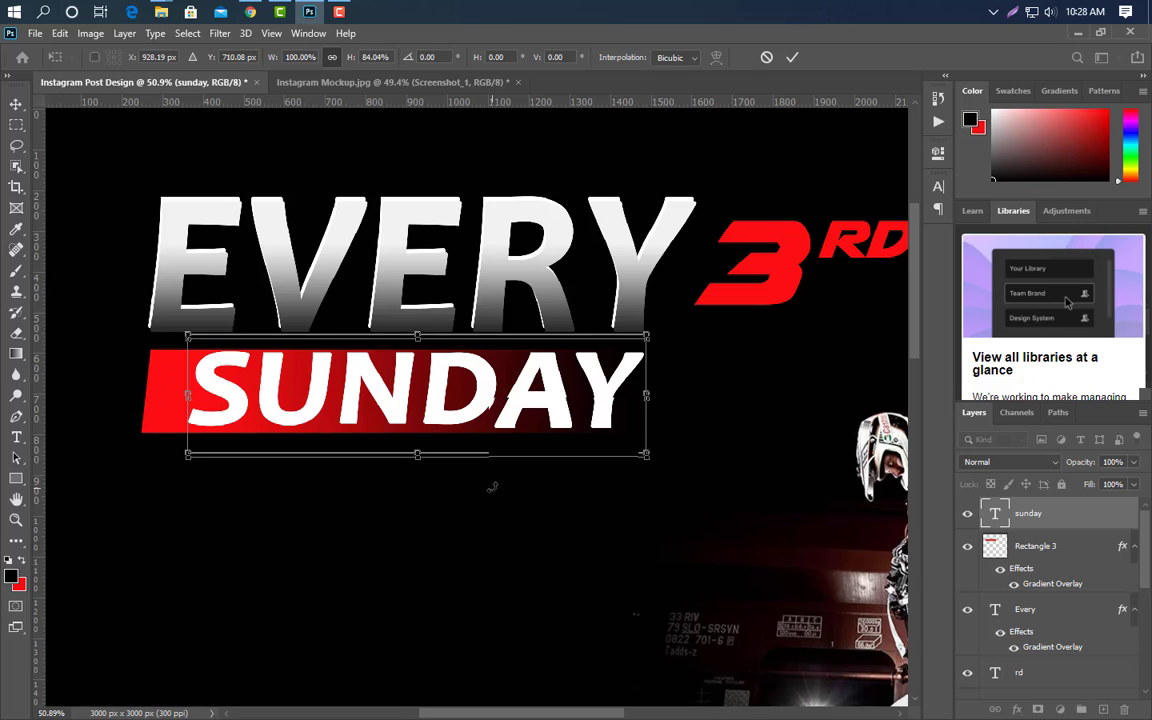
key("shift+Down")
key("Left")
key("Left")
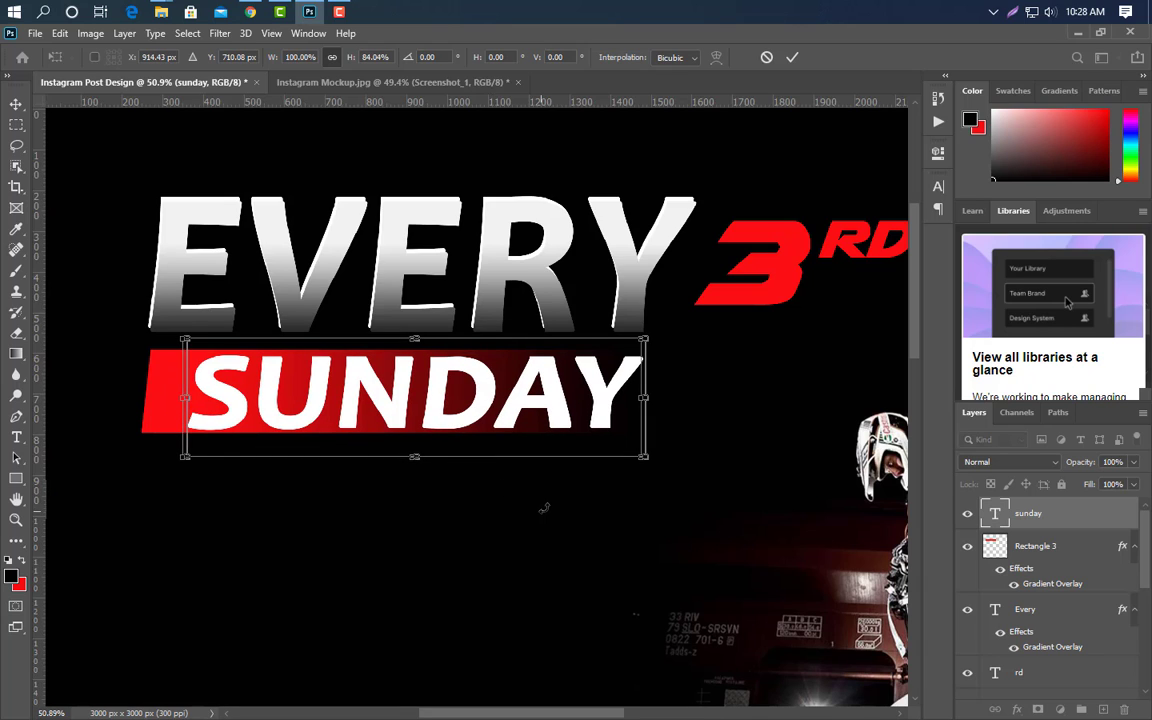
key("Left")
key("Left")
key("Left")
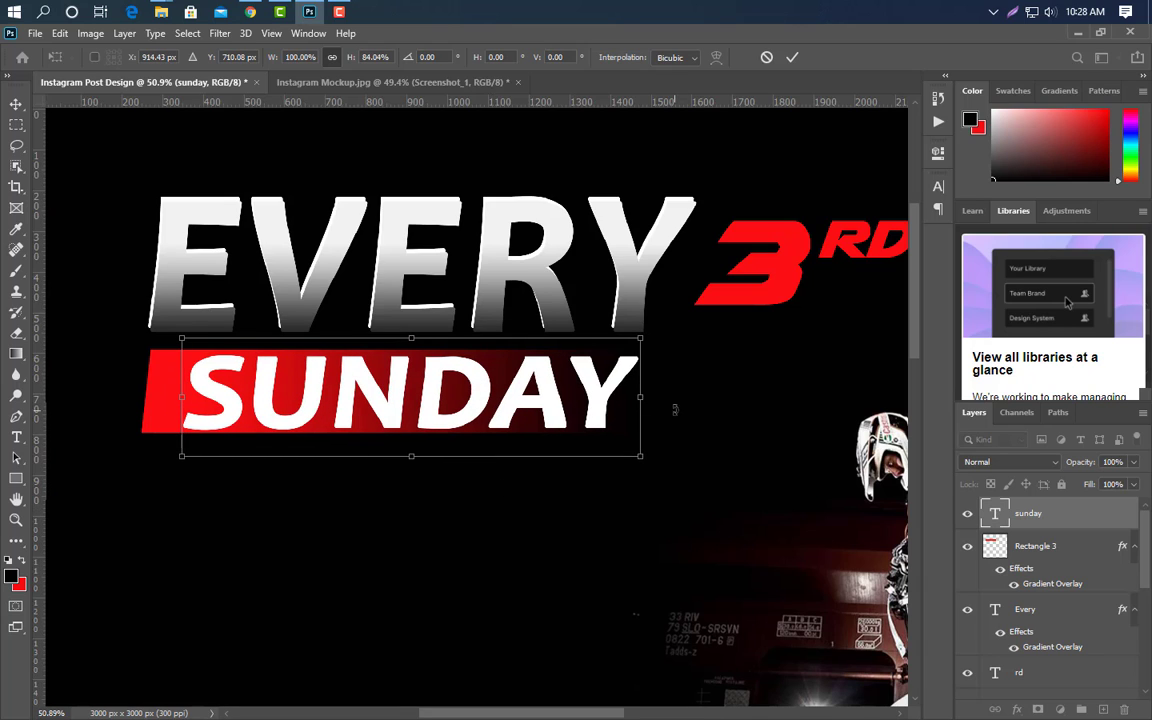
left_click(791, 60)
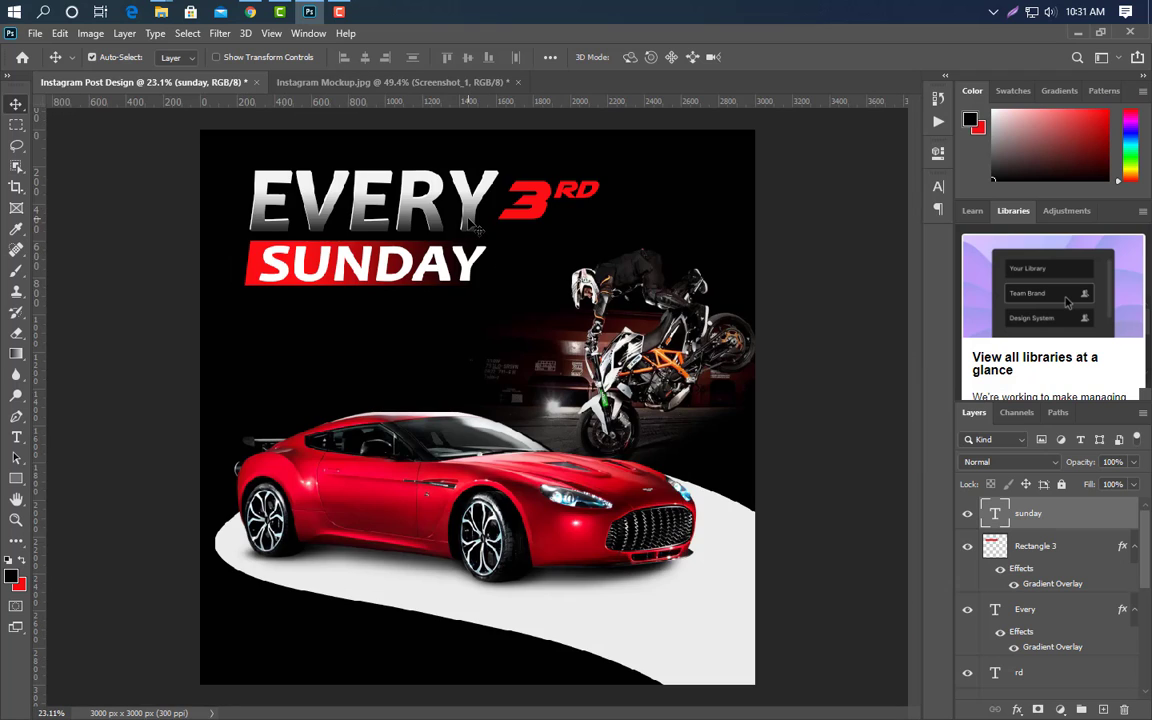
Step: Duplicate the gradient "EVERY" text layer again and place the copy at the top of the layer stack
left_click(469, 220)
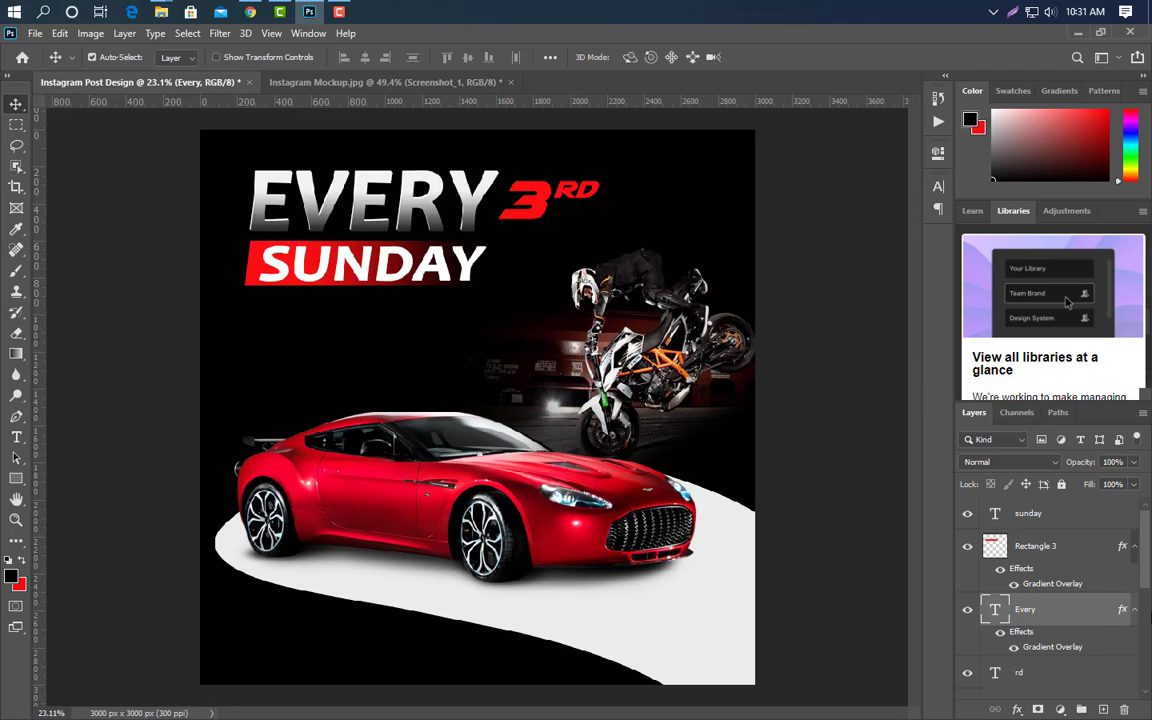
left_click_drag(1099, 628, 1103, 709)
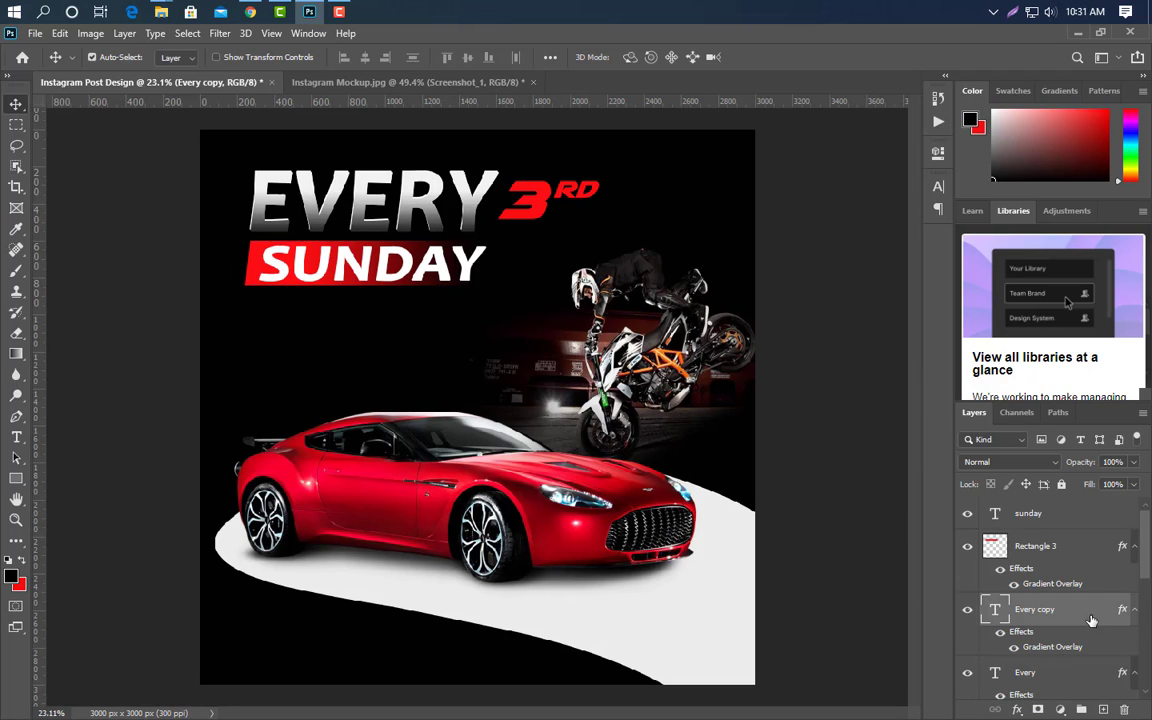
left_click_drag(1073, 500, 1075, 503)
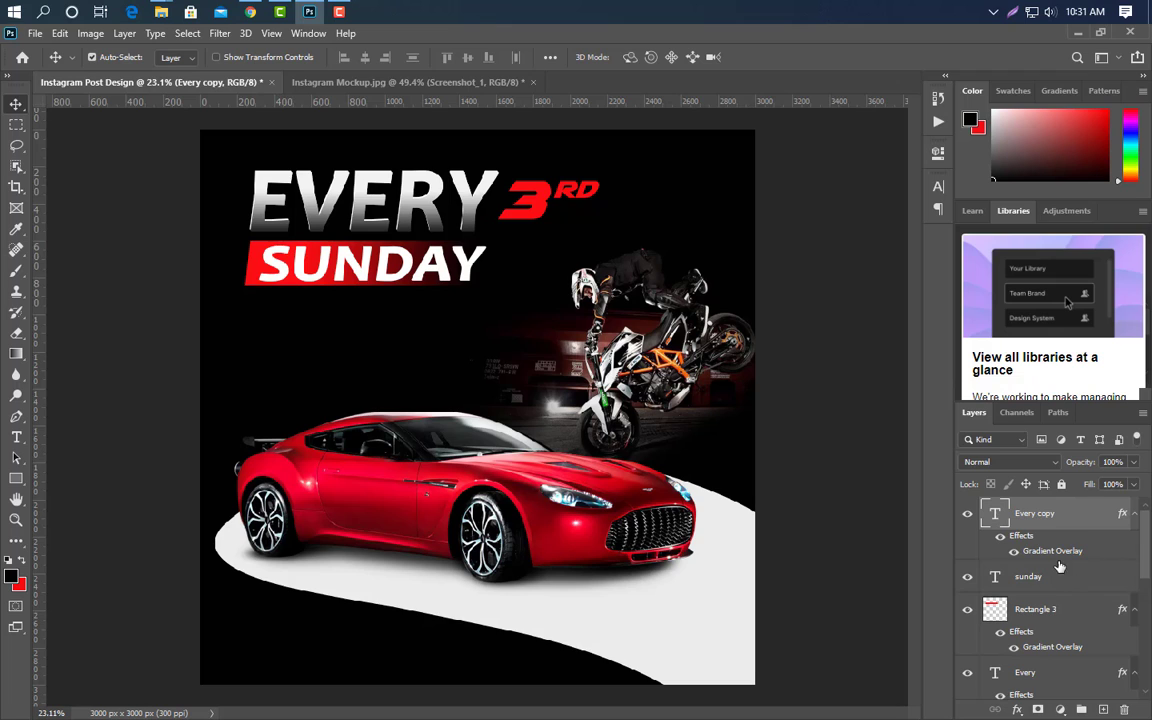
Step: Remove the gradient overlay from the new "EVERY" copy and move it down between "SUNDAY" and the car
left_click_drag(1125, 708, 1124, 708)
key("ctrl+t")
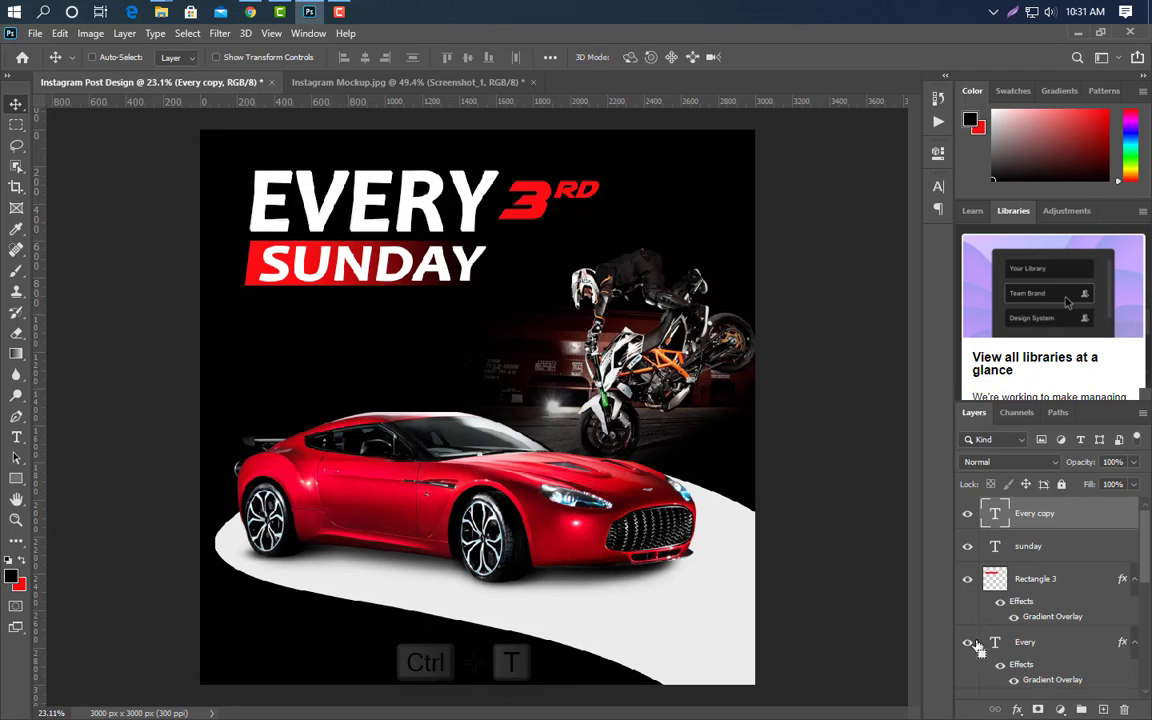
left_click_drag(376, 230, 372, 373)
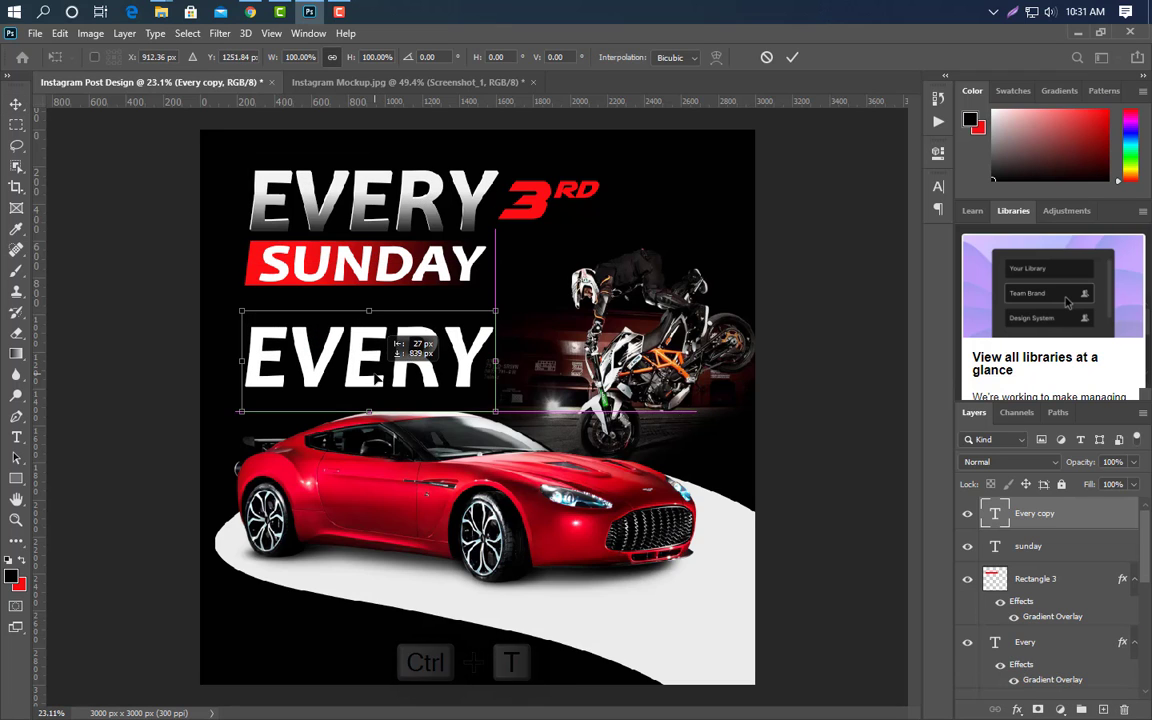
left_click(793, 57)
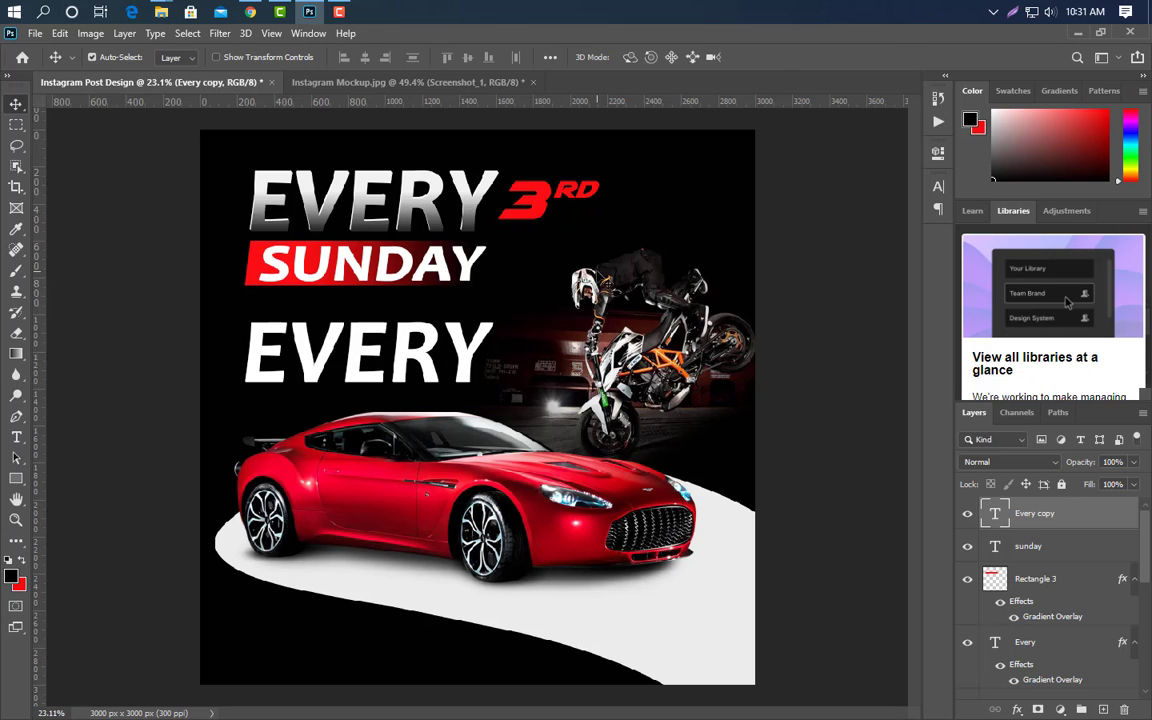
Step: Replace the white "EVERY" copy's text with "FROM APRIL-"
left_click(16, 438)
double_click(256, 352)
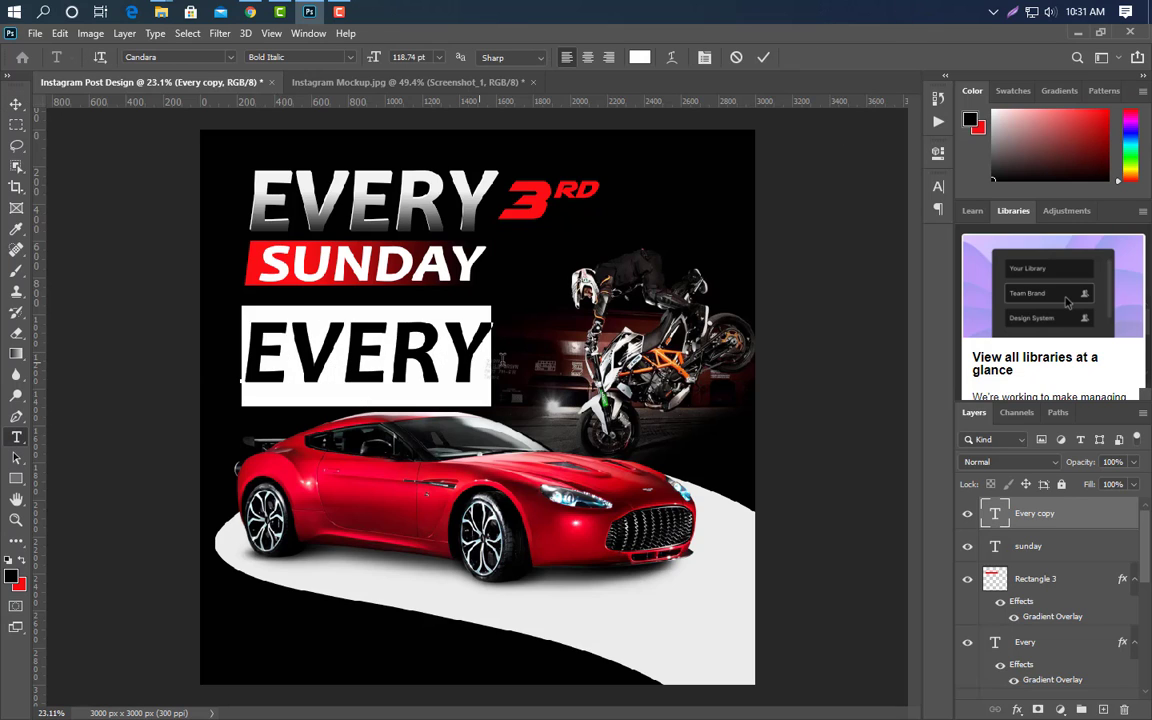
type("FROM APRIL-")
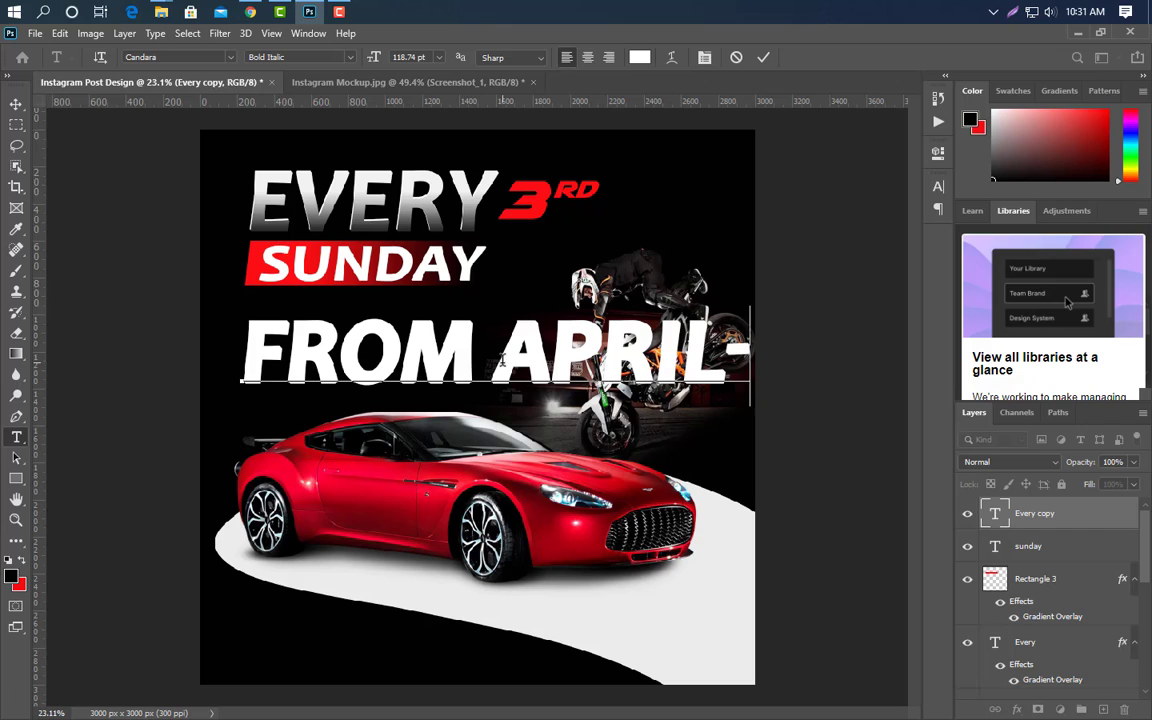
left_click(765, 58)
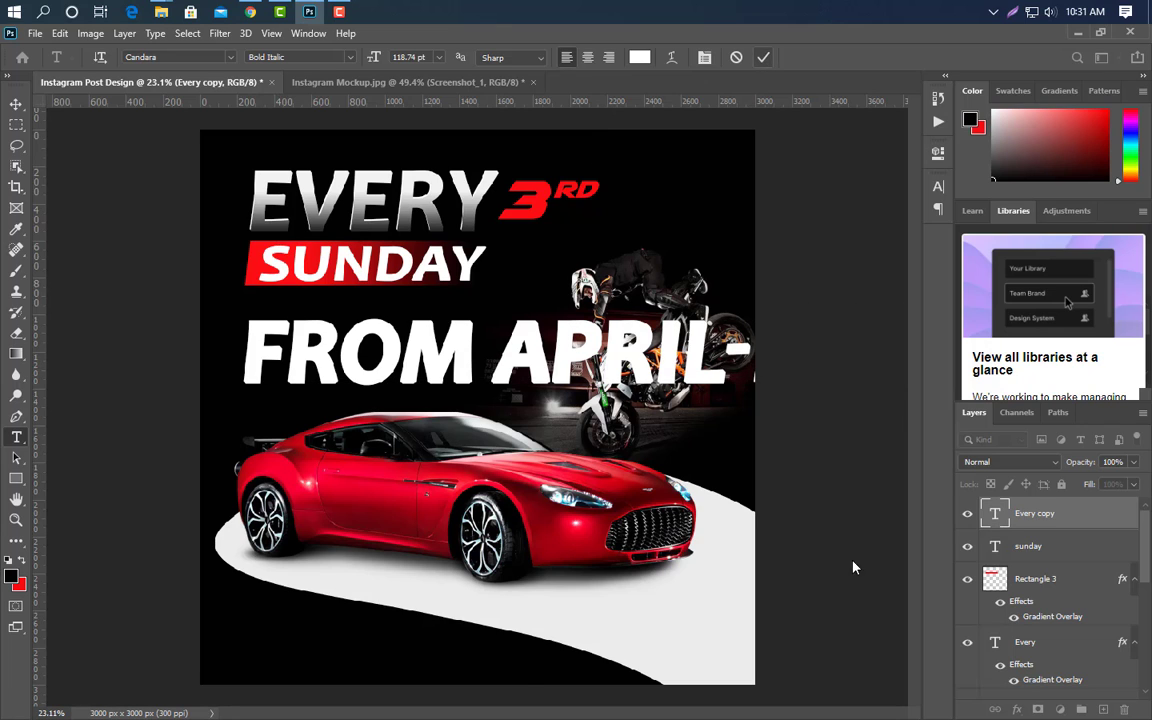
Step: Scale the "FROM APRIL-DECEMBER" text down to about 25% so it matches the width of "SUNDAY" above it
key("ctrl+t")
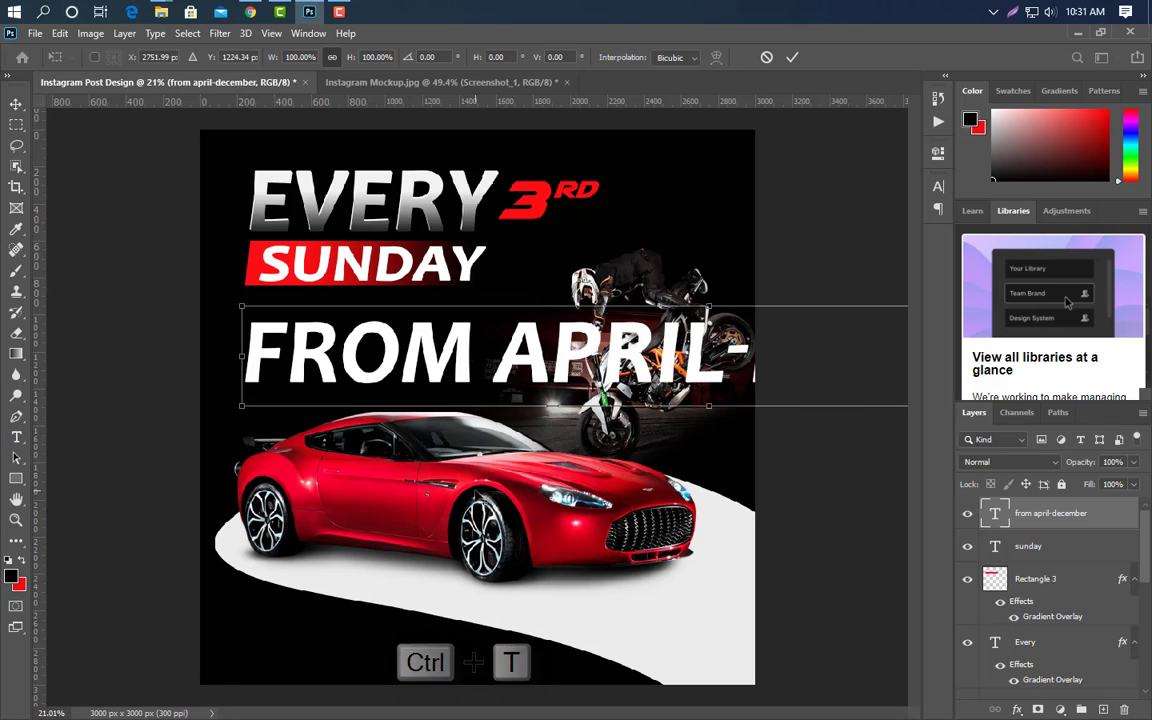
scroll(589, 446, "down", 4)
scroll(477, 407, "down", 1)
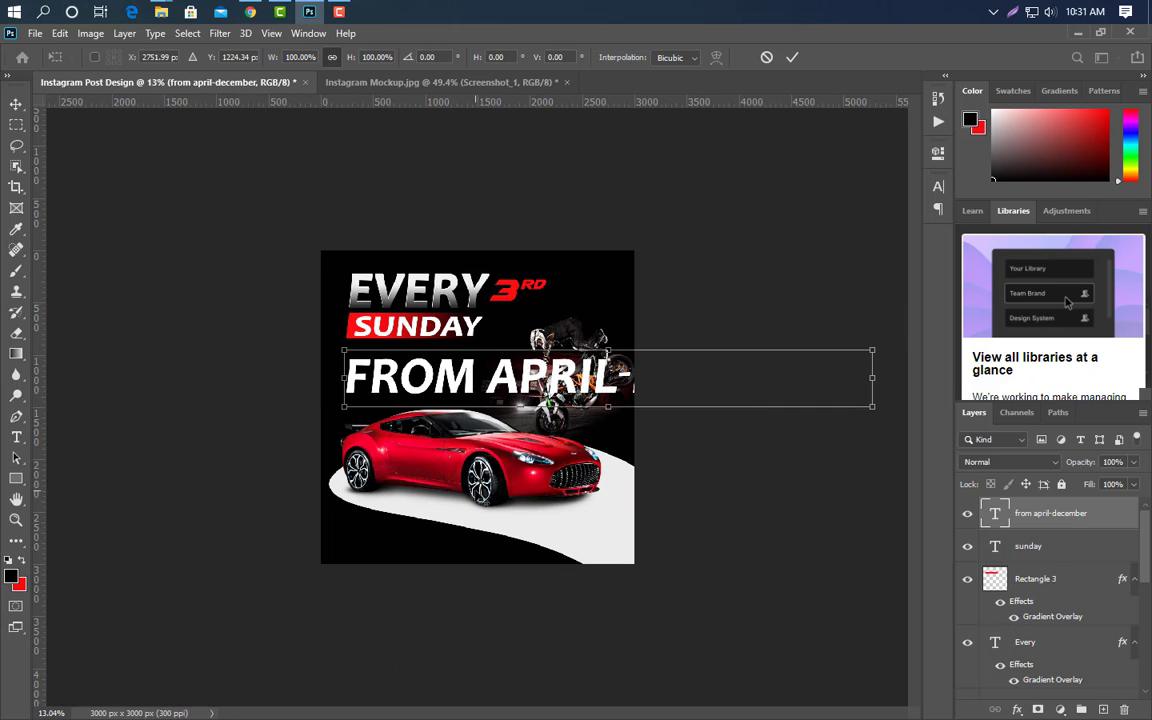
left_click_drag(873, 379, 472, 332)
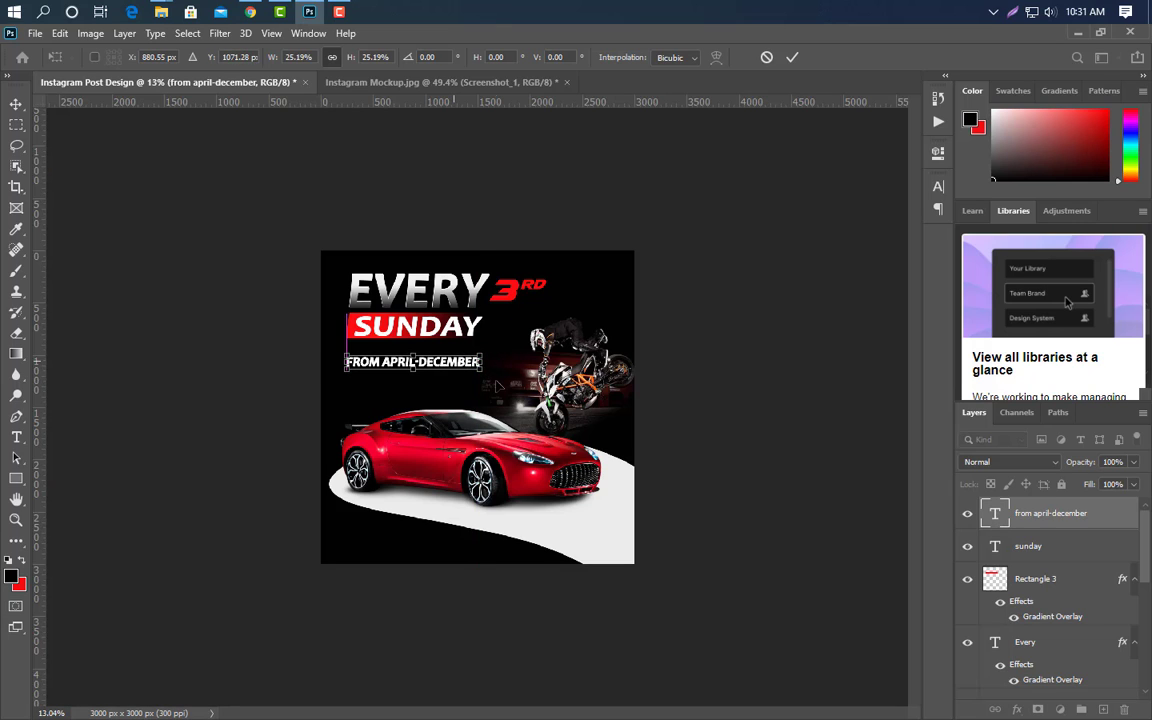
left_click(792, 57)
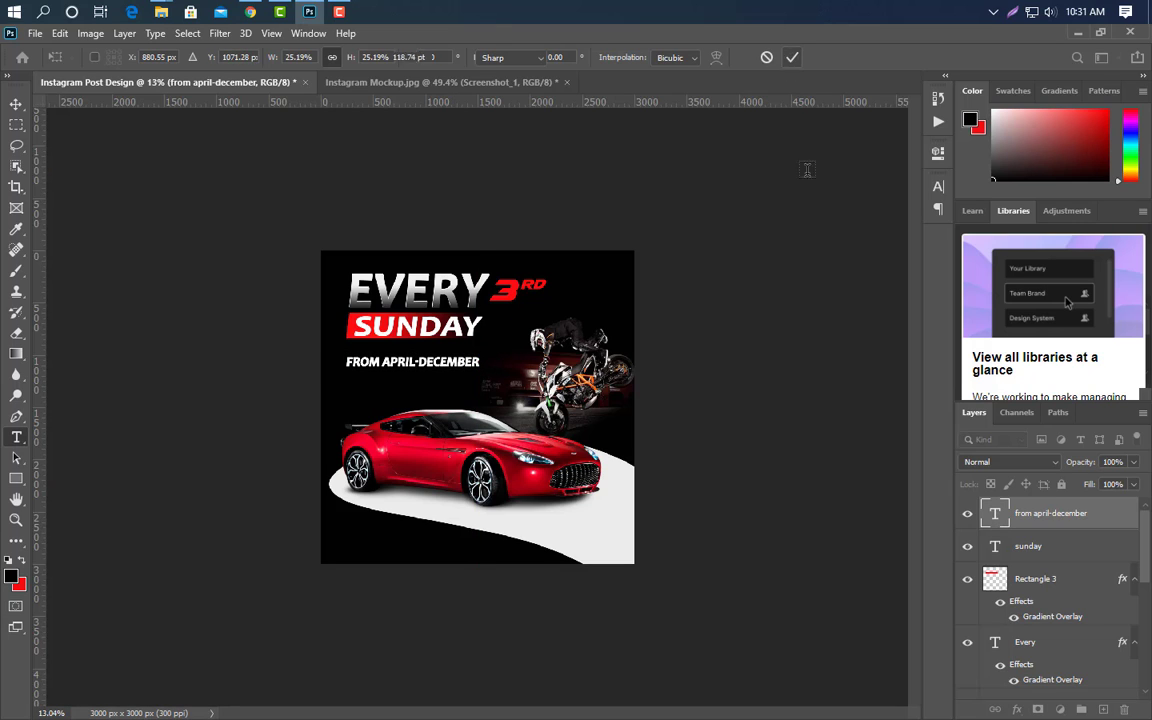
Step: Set the "FROM APRIL-DECEMBER" text's font style to Candara Bold and apply faux italic
left_click(938, 188)
left_click(911, 211)
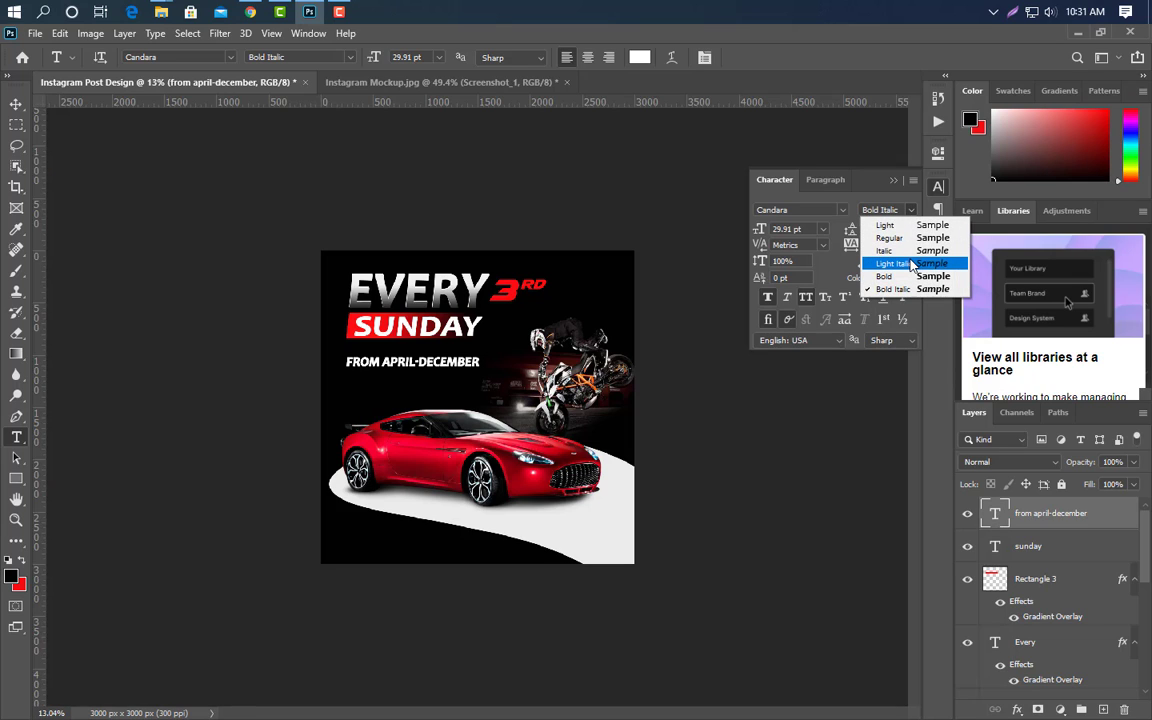
left_click(911, 276)
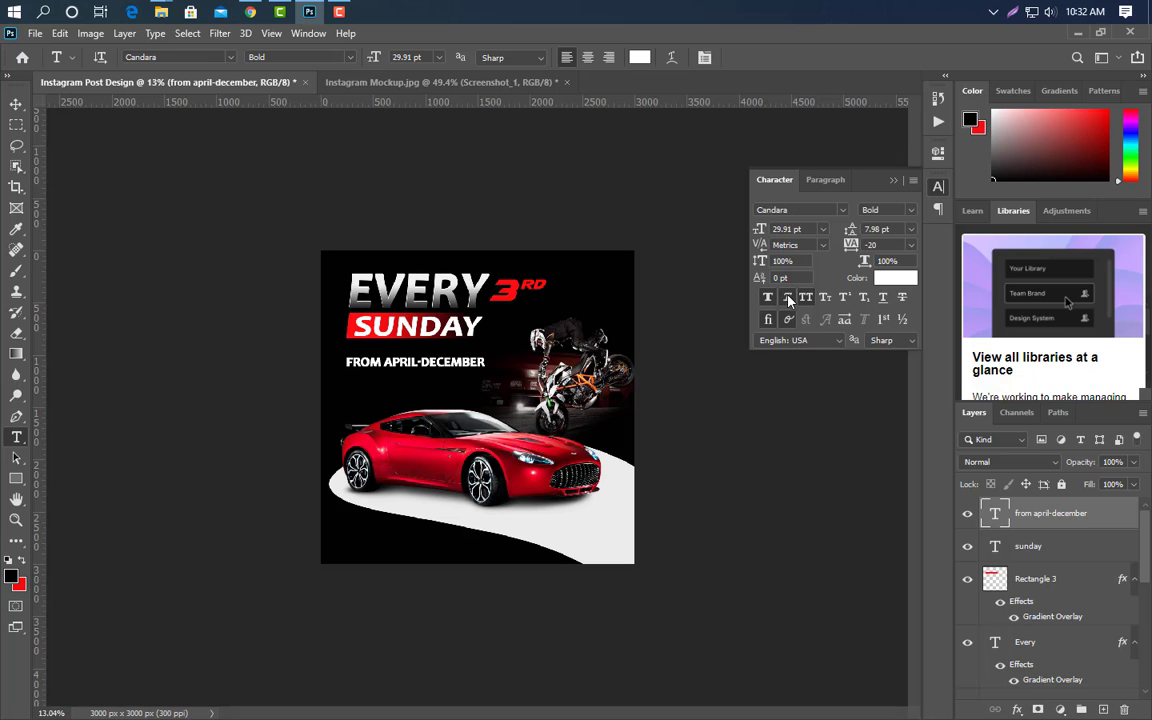
left_click(787, 297)
left_click(894, 184)
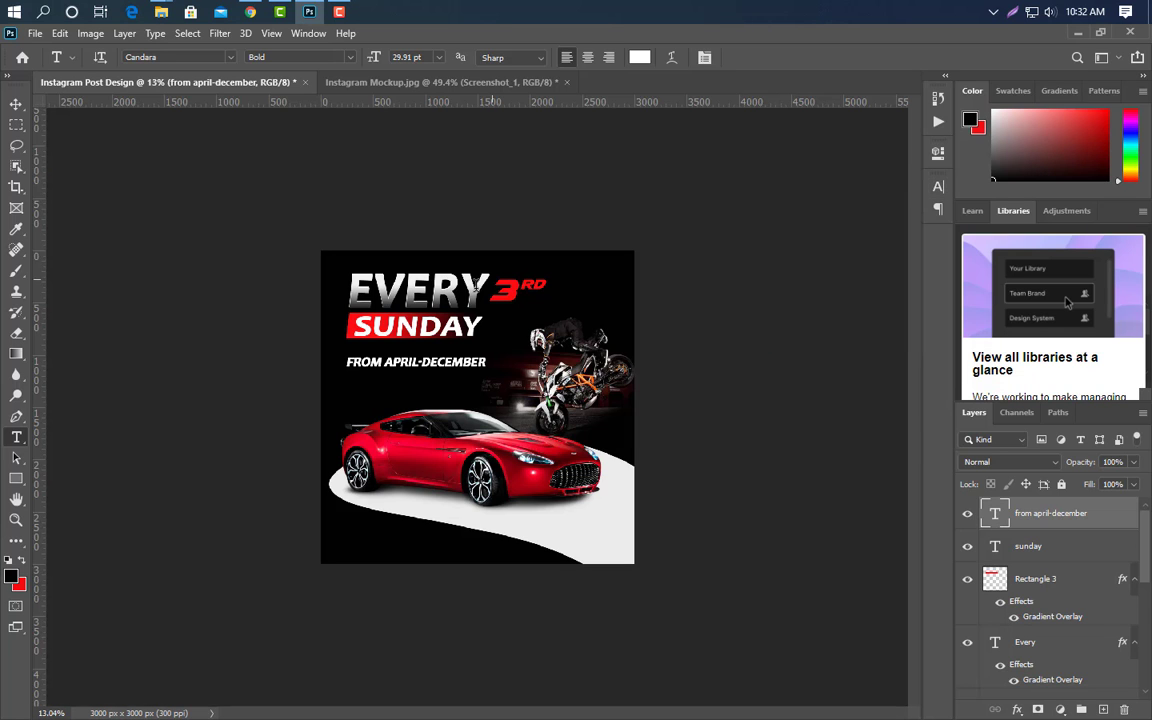
Step: Move the "FROM APRIL-DECEMBER" text slightly up, closer to the "SUNDAY" bar
scroll(460, 361, "up", 5)
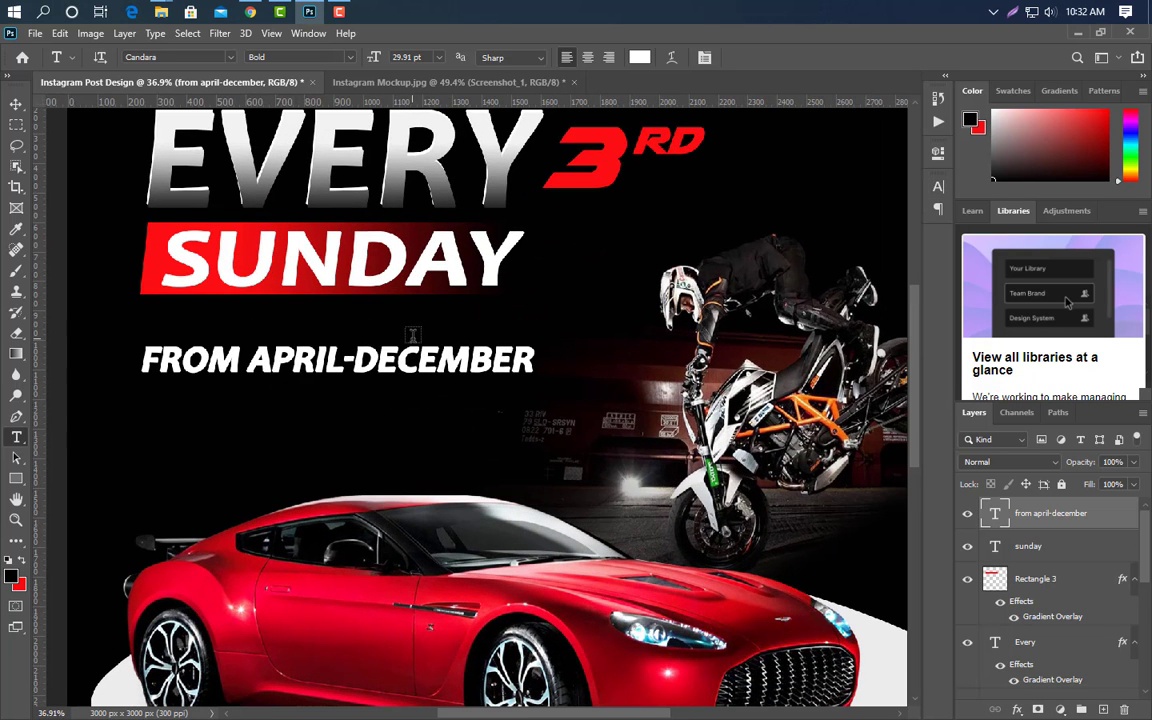
left_click(15, 106)
left_click_drag(330, 360, 327, 336)
Step: Duplicate the red gradient bar behind "SUNDAY" and place the copy below the "FROM APRIL-DECEMBER" text
left_click(1090, 585)
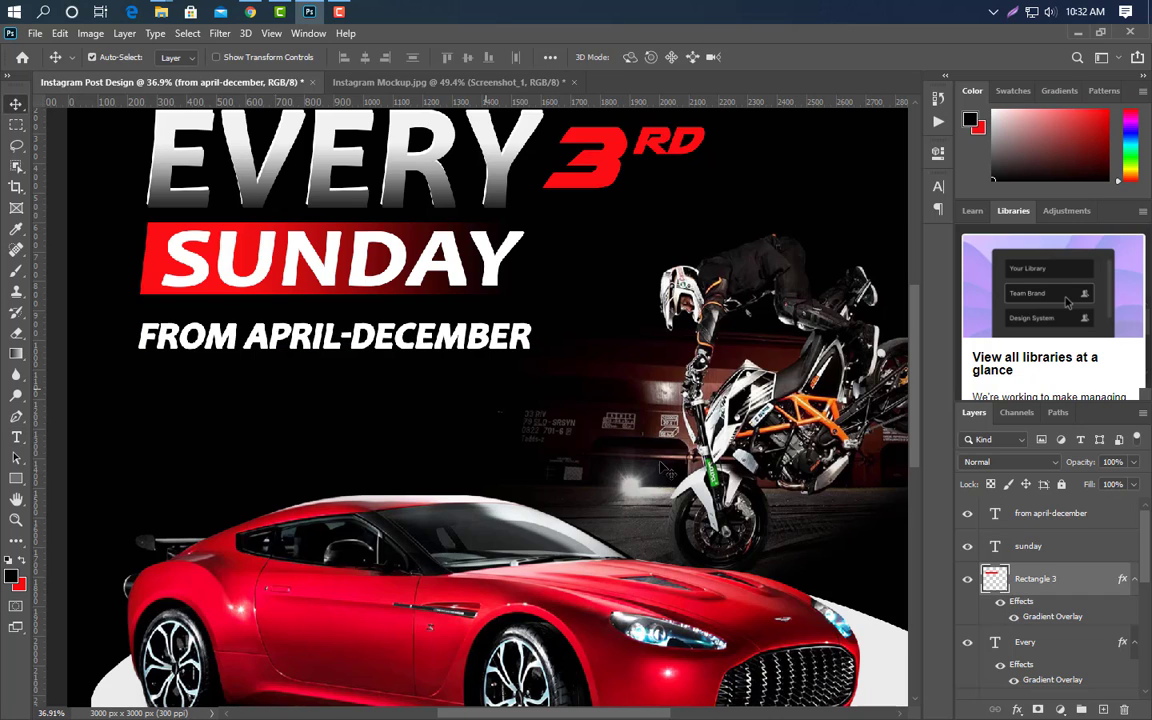
left_click_drag(1102, 632, 1103, 709)
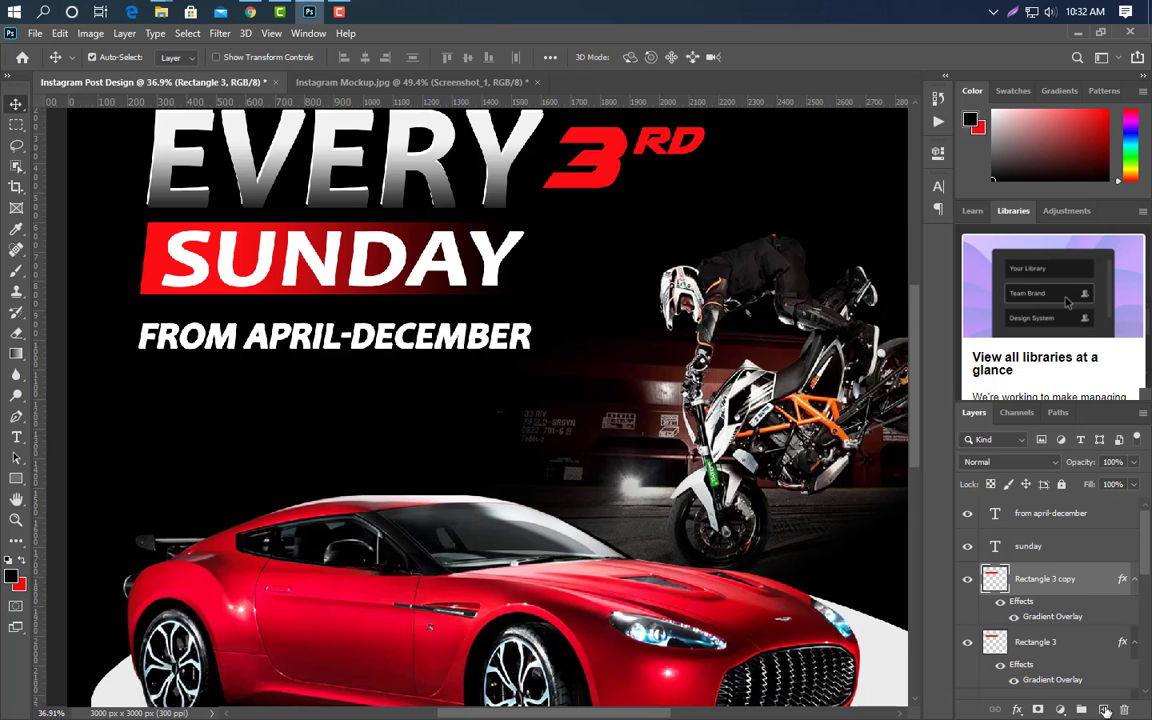
key("ctrl+t")
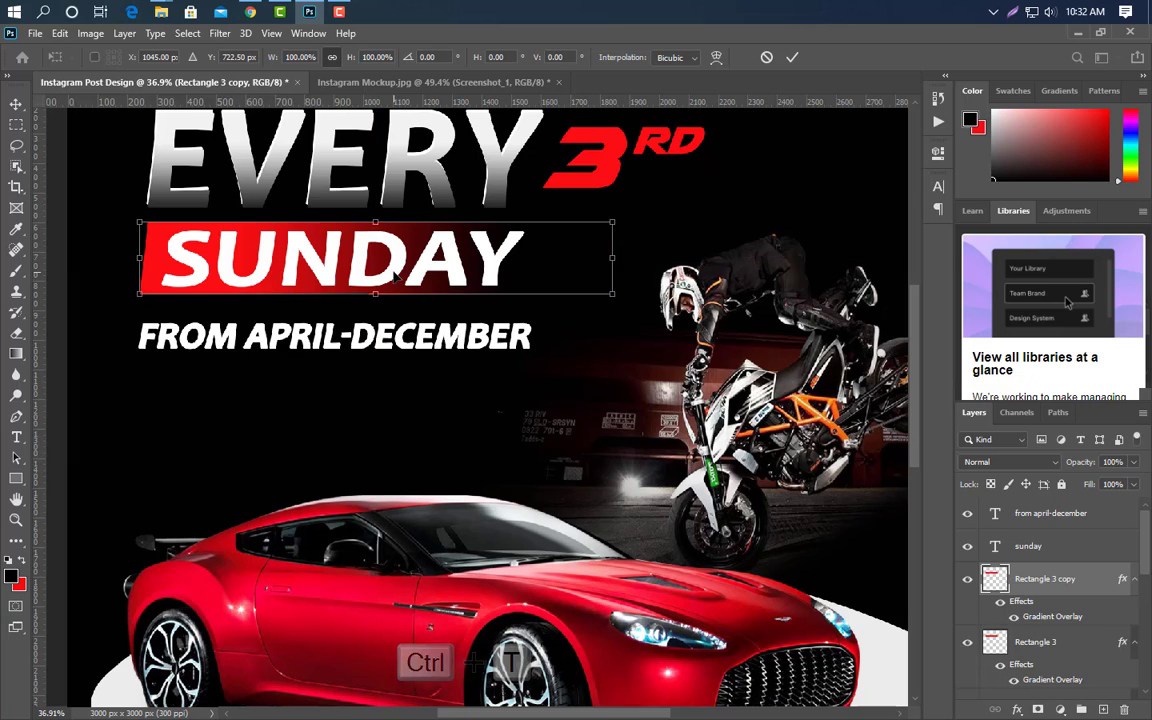
left_click_drag(364, 286, 386, 438)
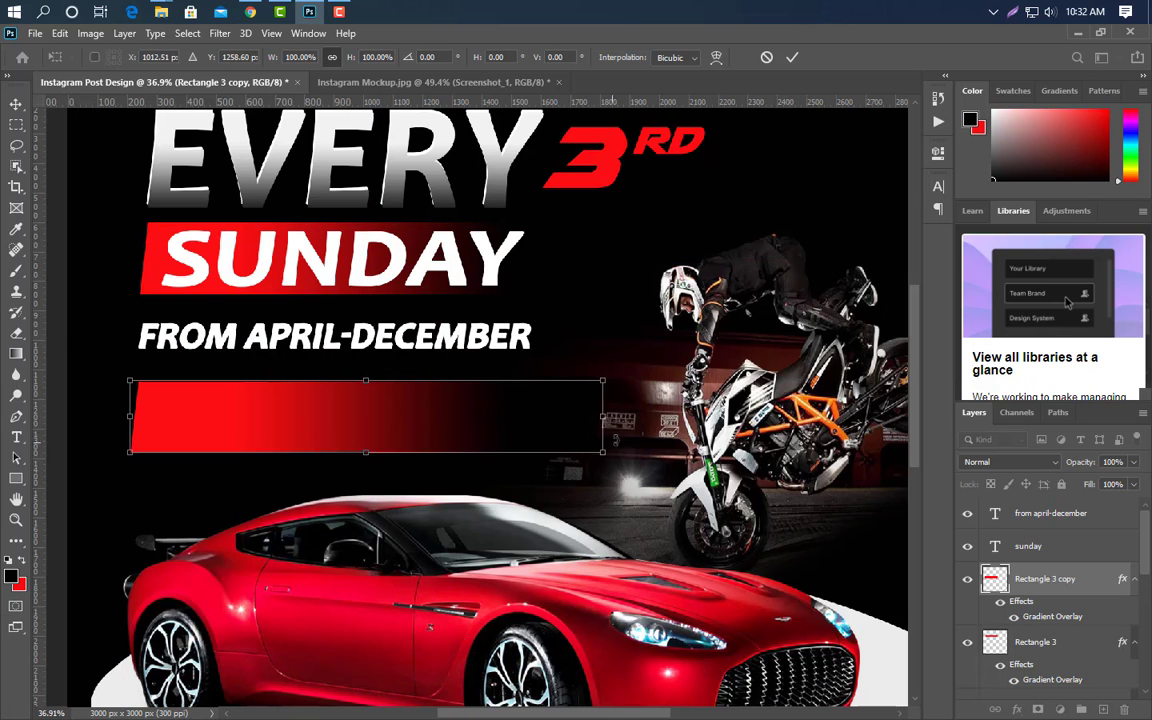
Step: Shrink the copied bar to about 85%, positioned just under "FROM APRIL-DECEMBER", and remove its gradient overlay
left_click_drag(608, 421, 535, 421)
key("Up")
key("Up")
key("Up")
key("Up")
key("Up")
key("Up")
key("Up")
key("Up")
key("Up")
key("Up")
key("Up")
key("Up")
key("Up")
key("Up")
key("Up")
key("Up")
key("Up")
key("Up")
key("Up")
key("Up")
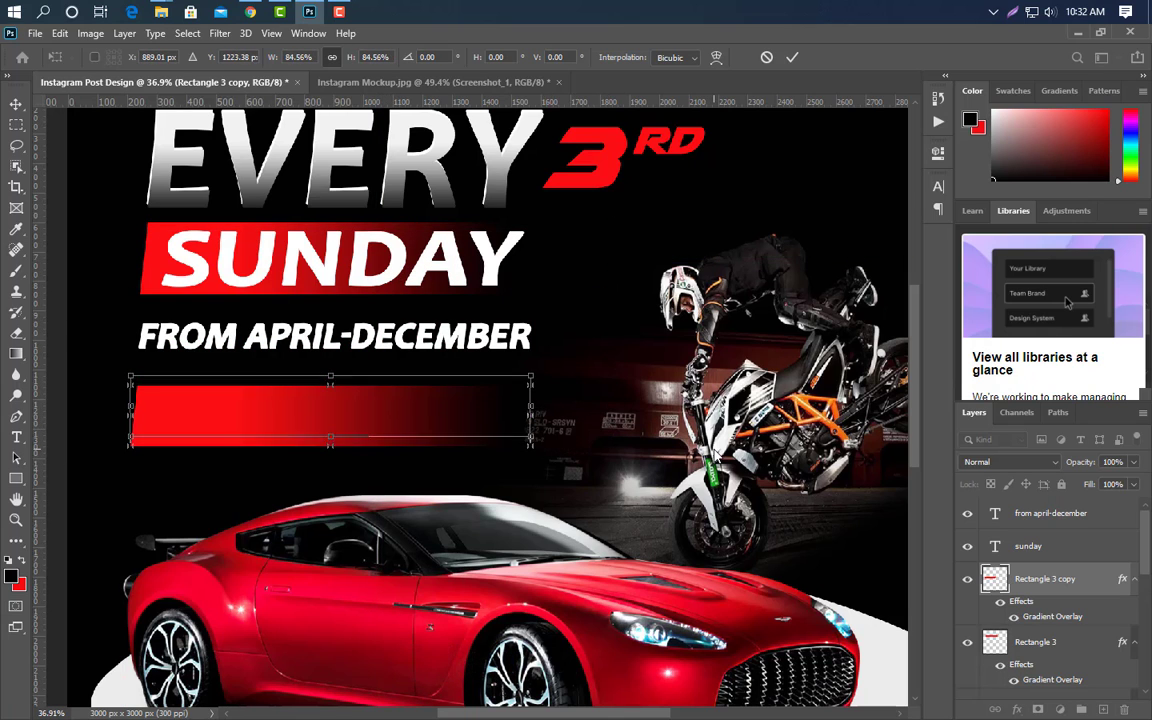
left_click(792, 58)
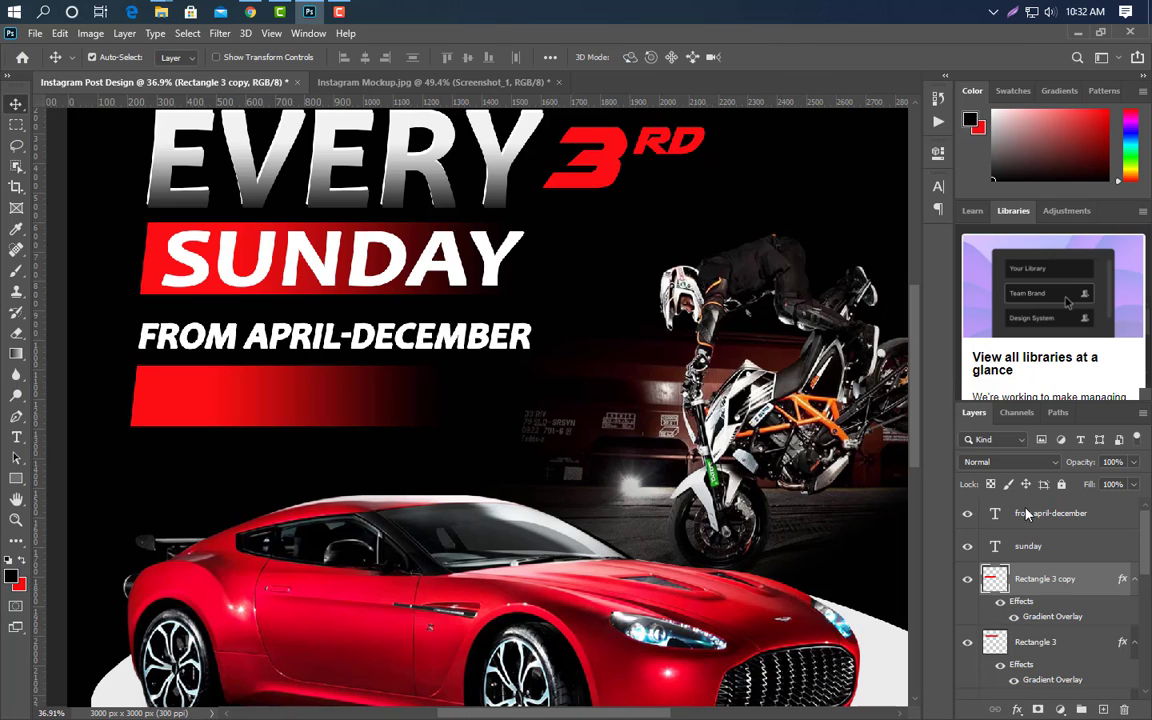
left_click_drag(1072, 620, 1124, 709)
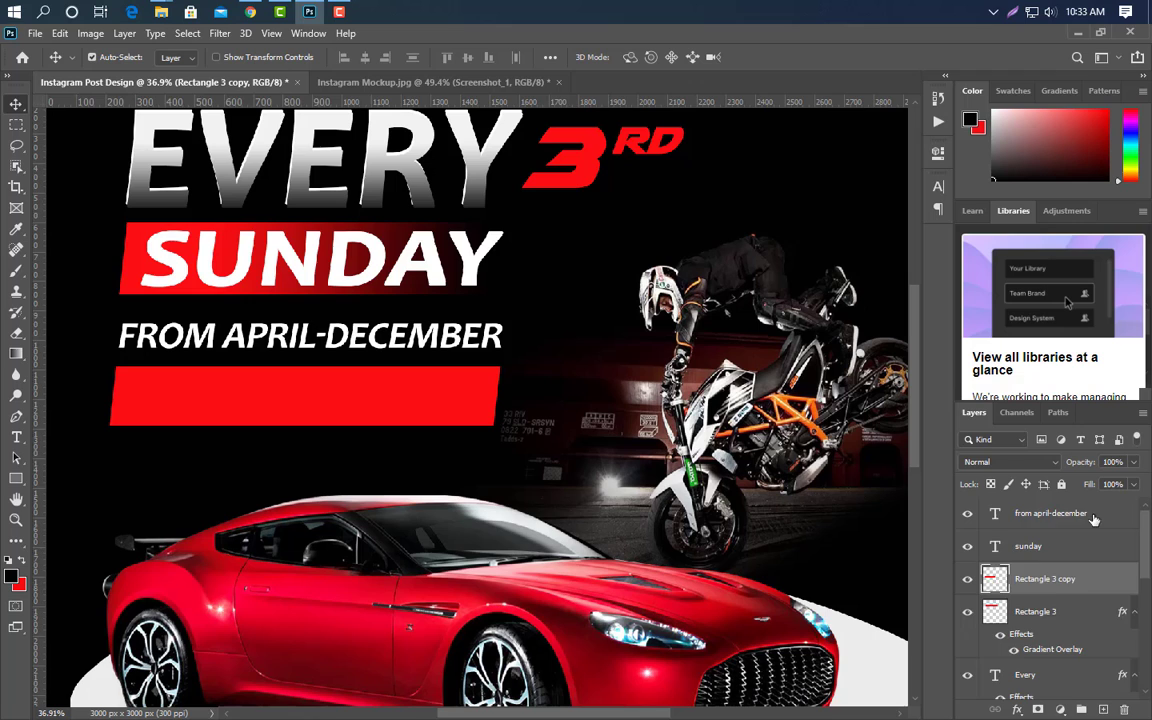
Step: Duplicate the "FROM APRIL-DECEMBER" text layer and shift the copy straight down onto the solid red bar
left_click(1094, 519)
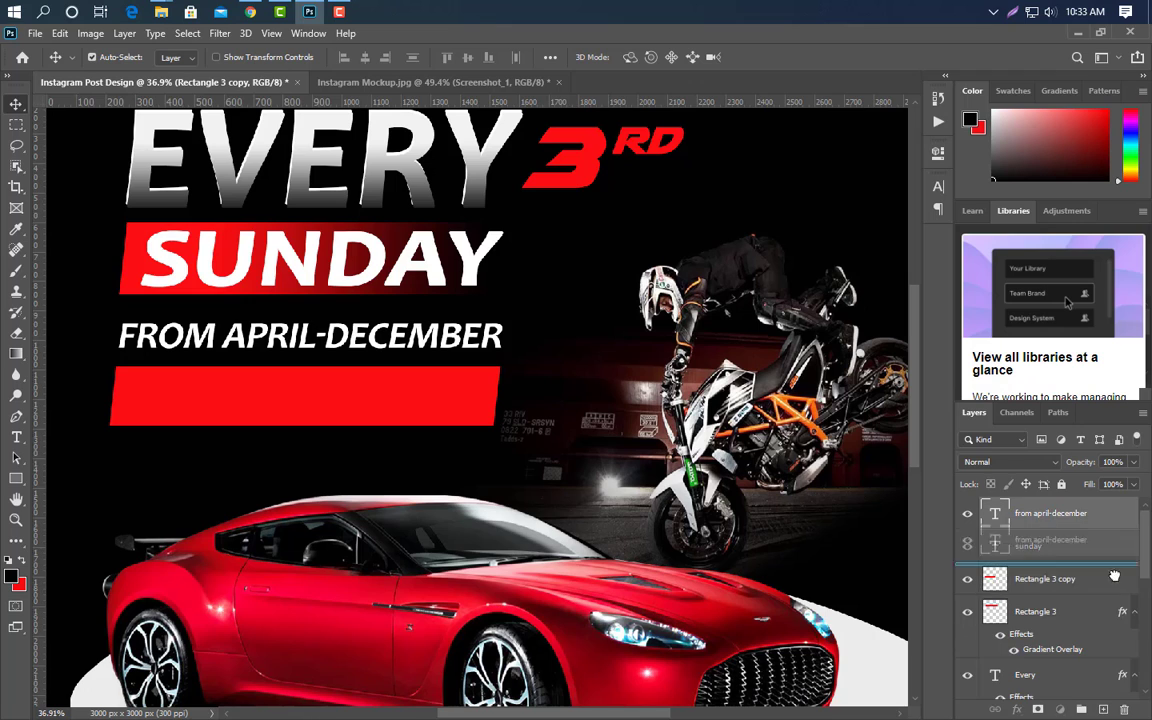
key("ctrl+j")
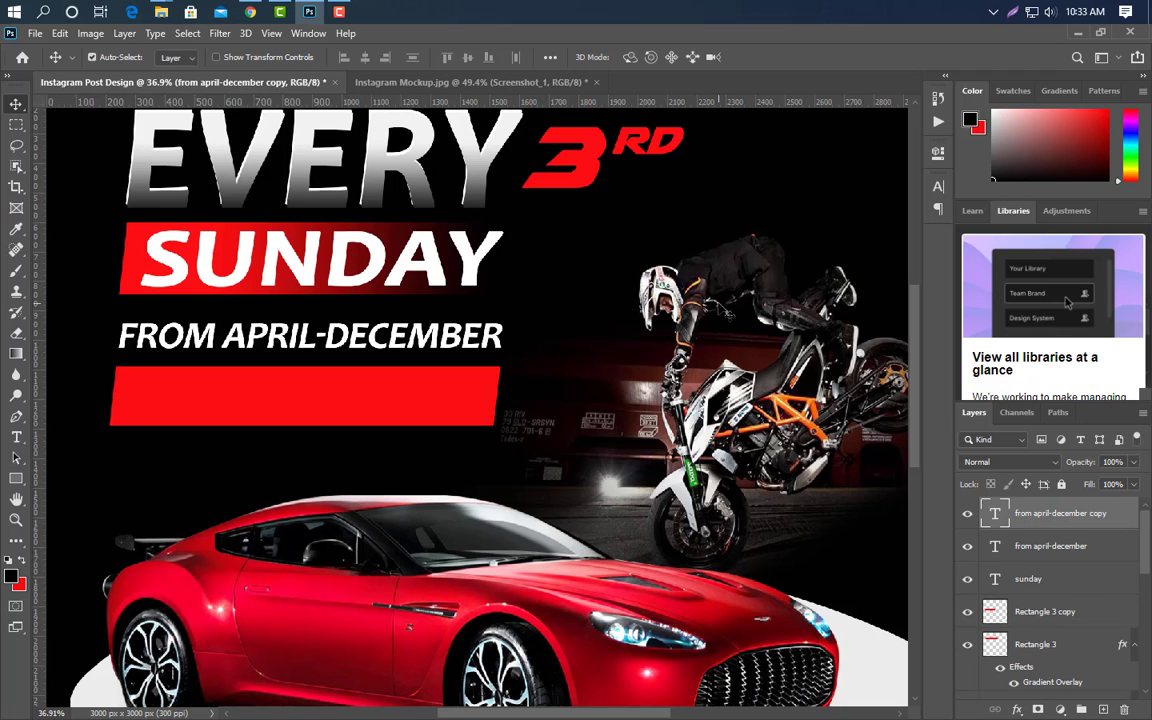
key("shift+Down")
key("shift+Down")
key("shift+Down")
key("shift+Down")
key("shift+Down")
key("shift+Down")
key("shift+Down")
key("shift+Down")
key("shift+Down")
key("shift+Down")
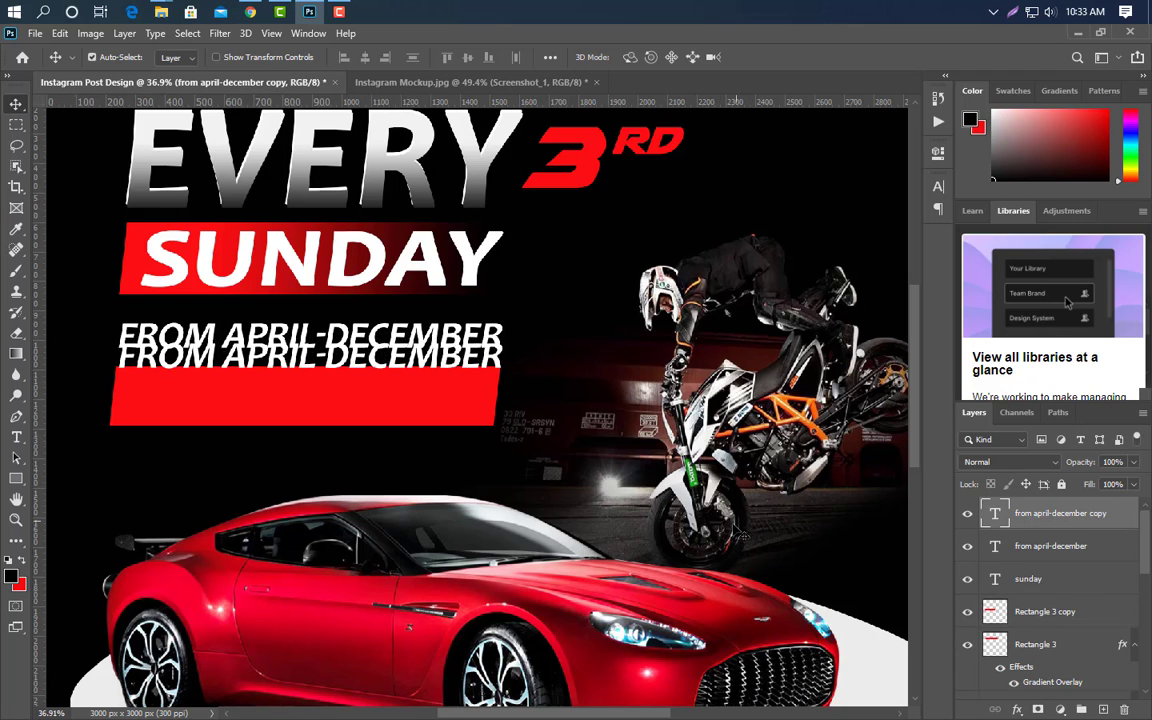
key("shift+Down")
key("shift+Down")
key("shift+Down")
key("shift+Down")
key("shift+Down")
key("shift+Down")
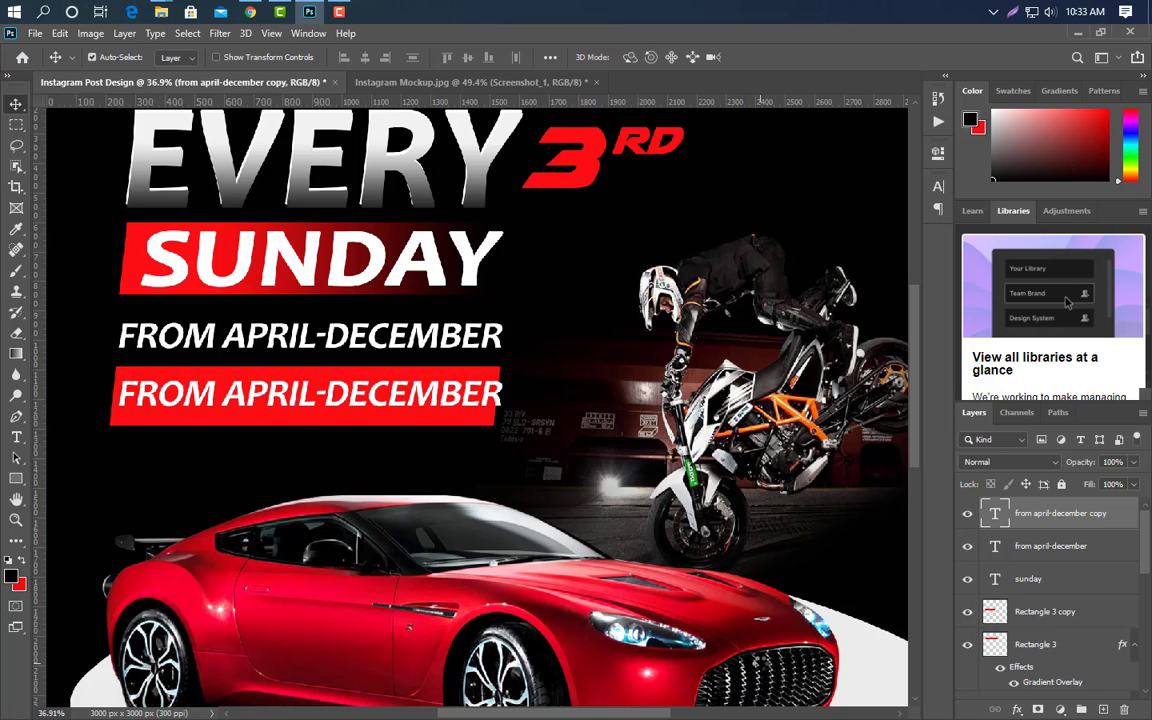
Step: Replace the text on the solid red bar with "STARTS AT 2:30 PM"
left_click(15, 437)
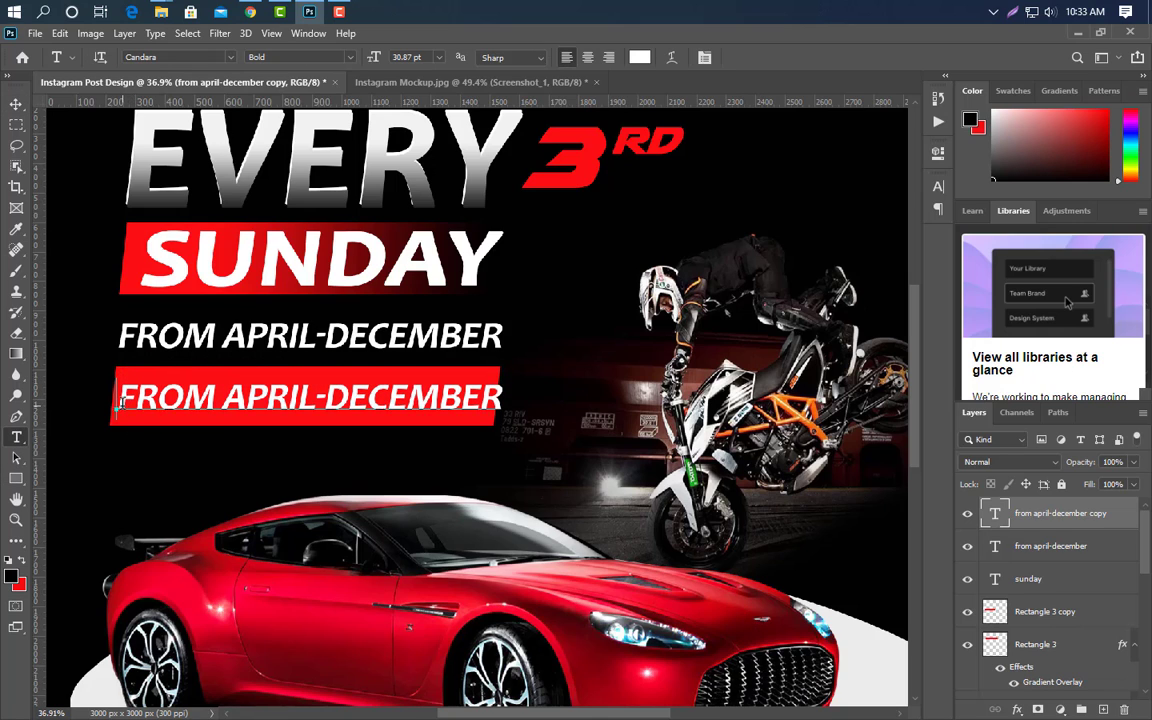
left_click(118, 404)
key("ctrl+a")
type("STAR")
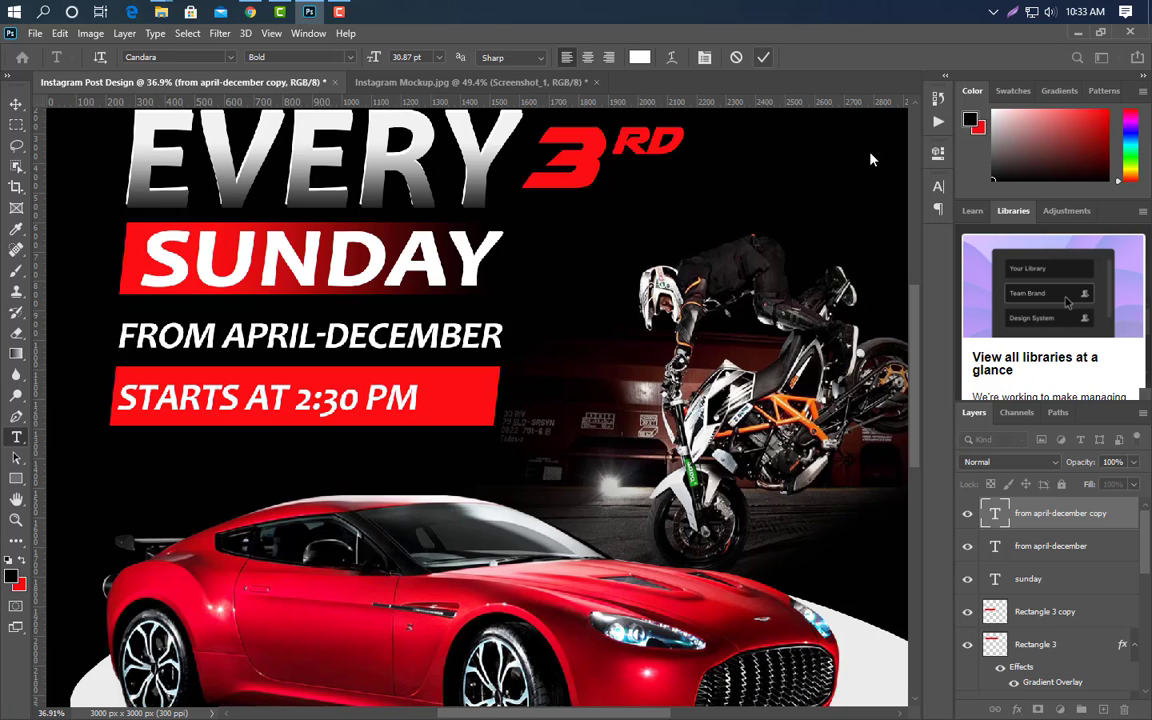
key("ctrl+Return")
key("v")
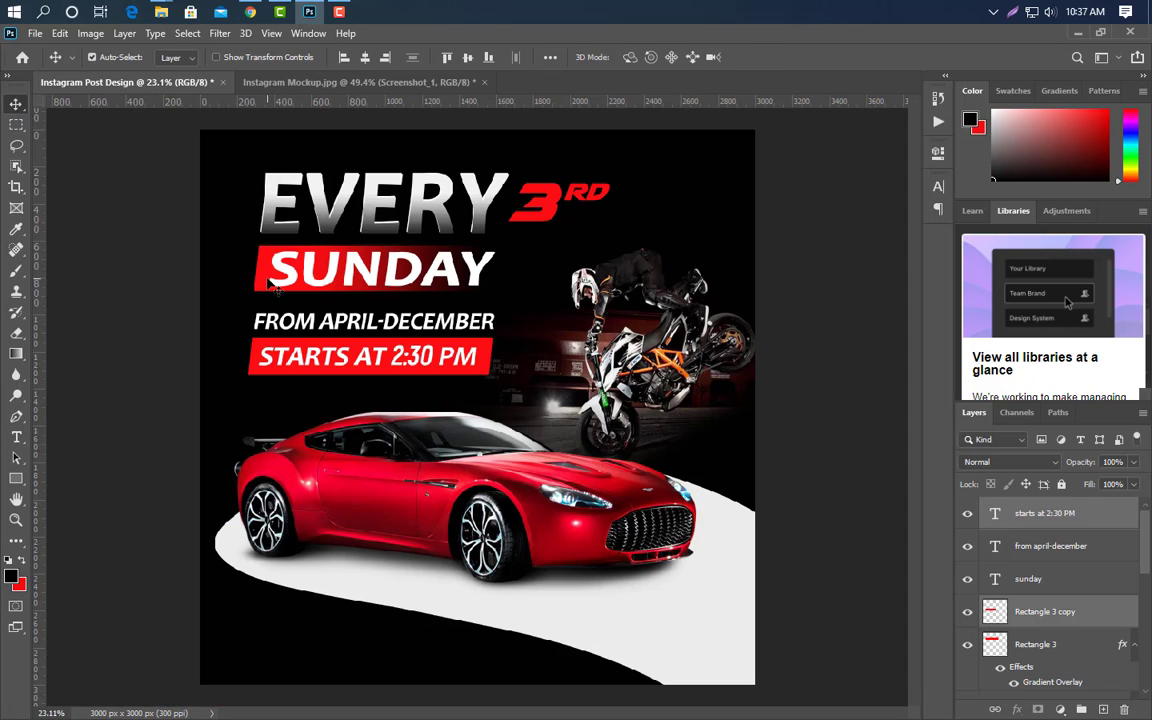
Step: Group the "SUNDAY" text layer with its gradient bar layer
left_click(268, 279)
left_click(1059, 580, "ctrl")
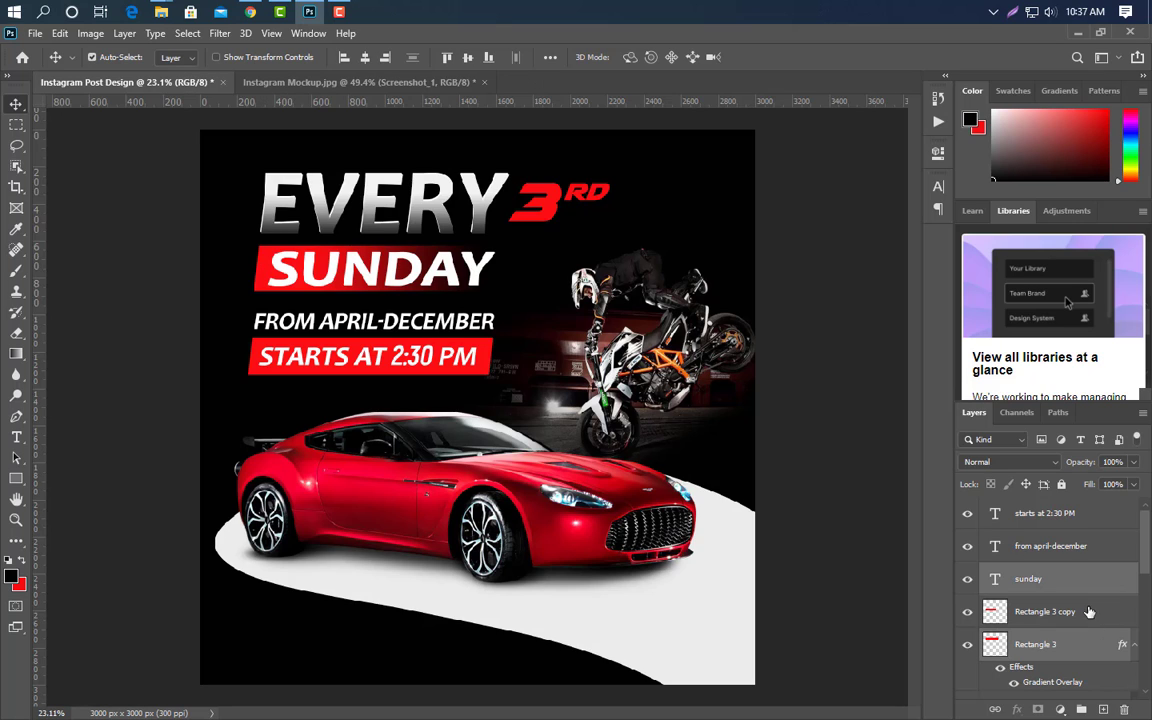
left_click(1081, 709)
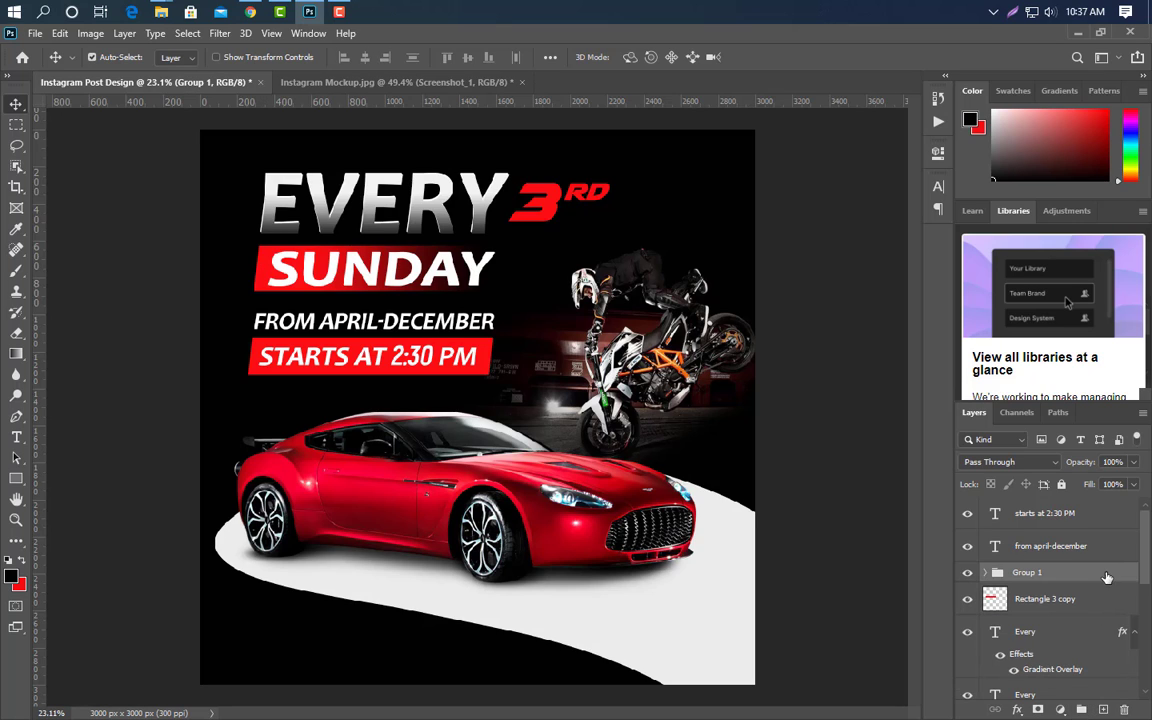
Step: Duplicate the "SUNDAY" group, move the copy to the canvas's lower-left area below the car, and scale it to about 68%
key("ctrl+j")
key("ctrl+t")
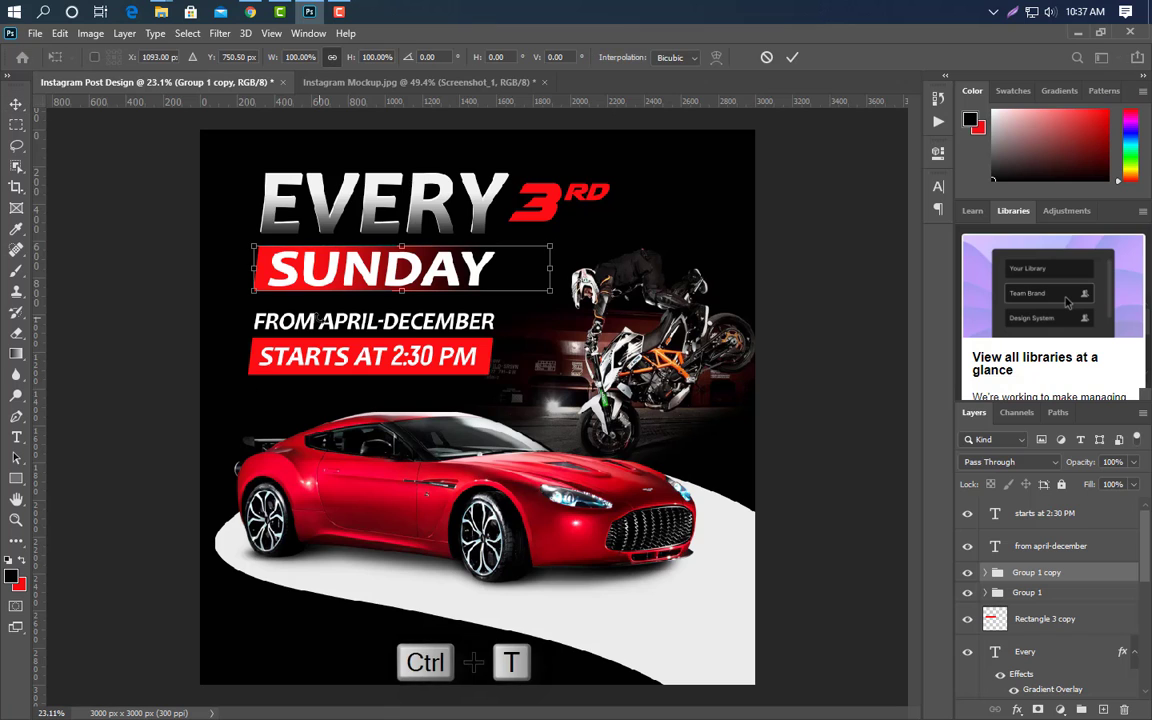
left_click_drag(320, 275, 315, 645)
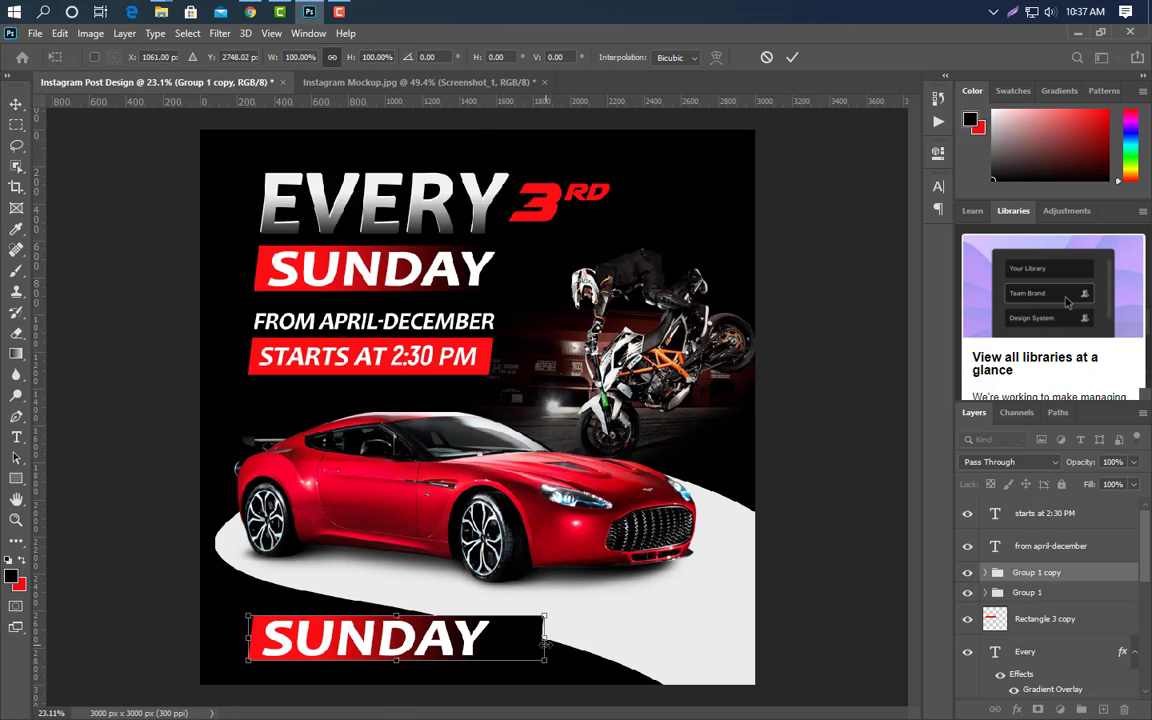
left_click_drag(545, 648, 452, 650)
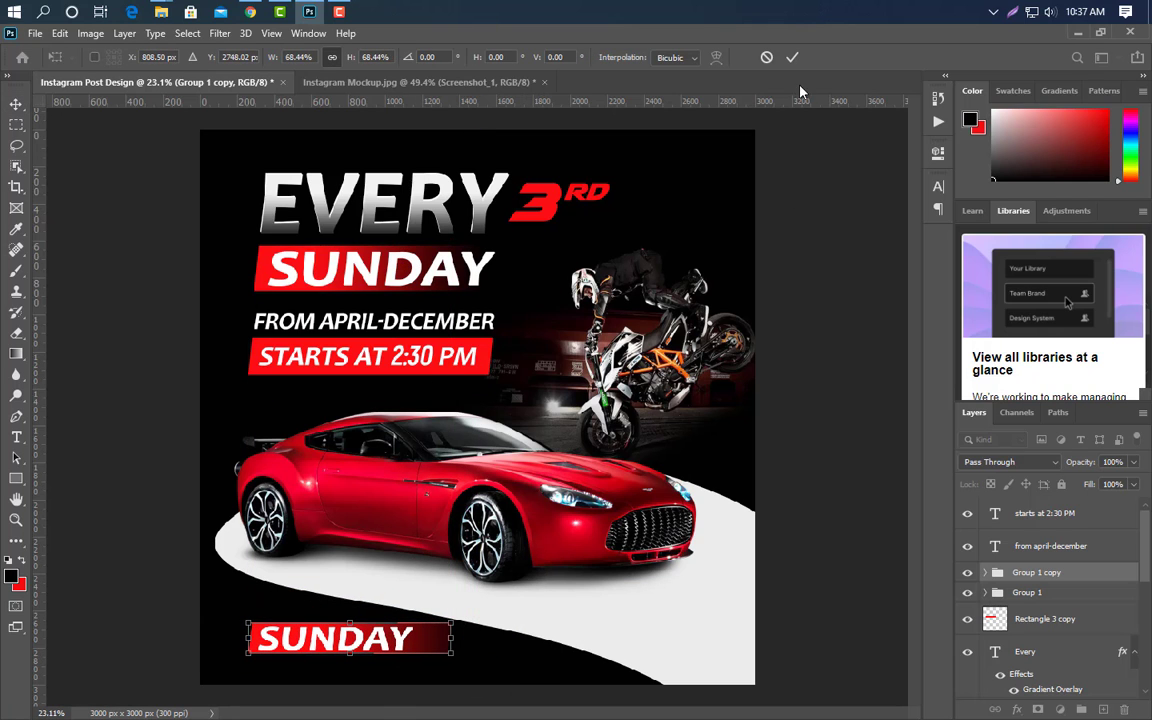
left_click(792, 57)
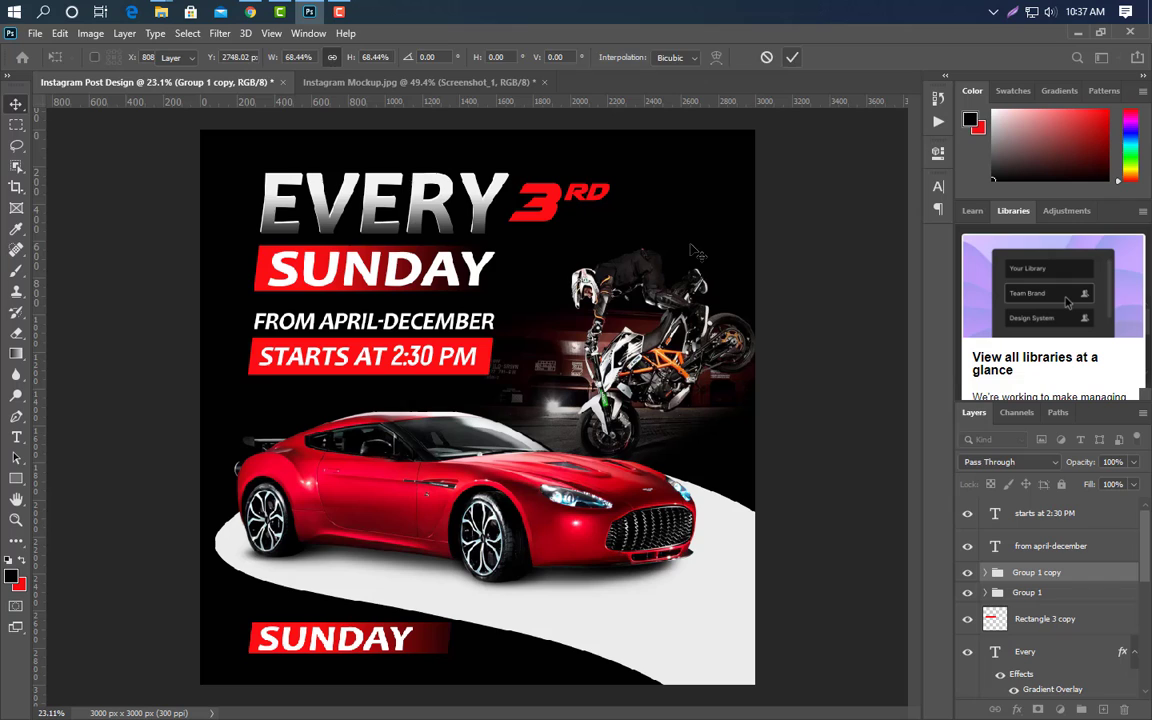
left_click(16, 437)
double_click(267, 640)
type("www.gra")
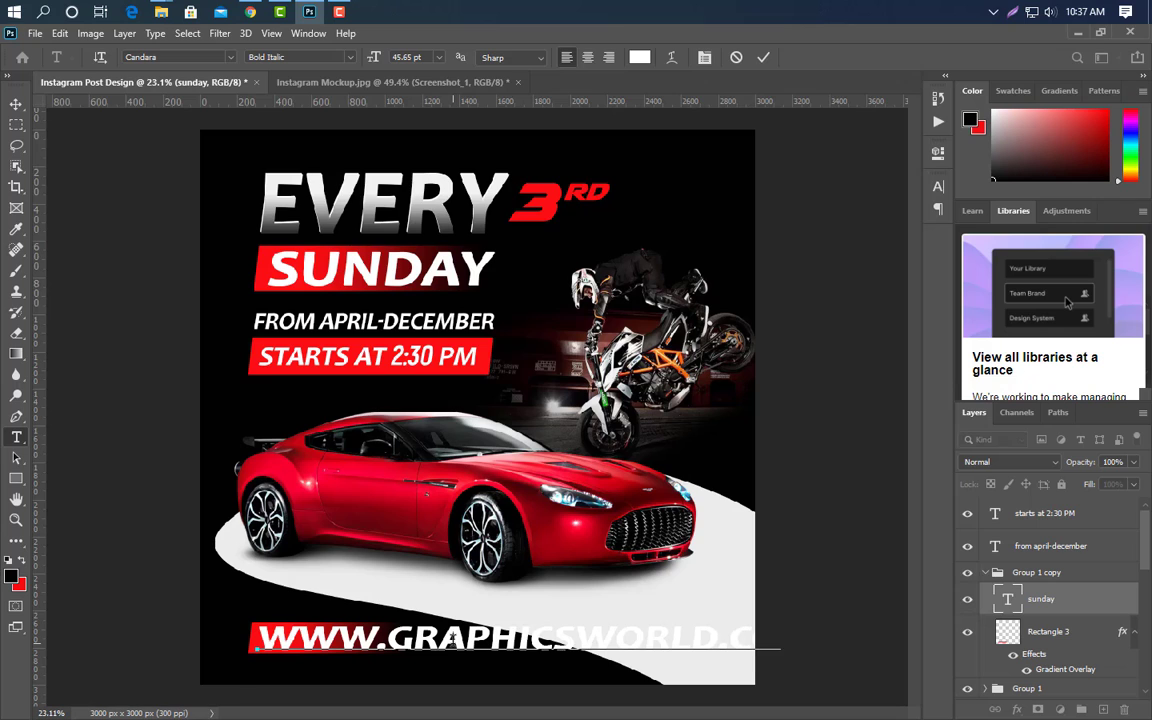
left_click(762, 58)
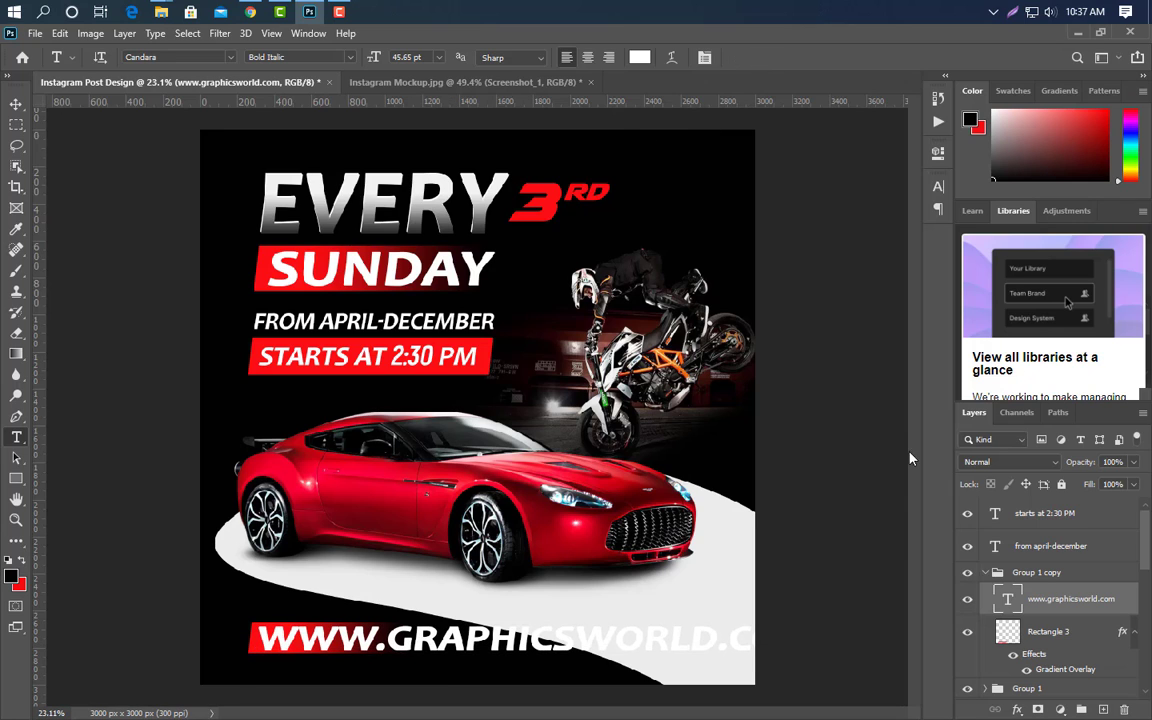
Step: Scale the website text down to about 39% so it fits along its gradient bar
key("ctrl+t")
left_click_drag(817, 640, 484, 640)
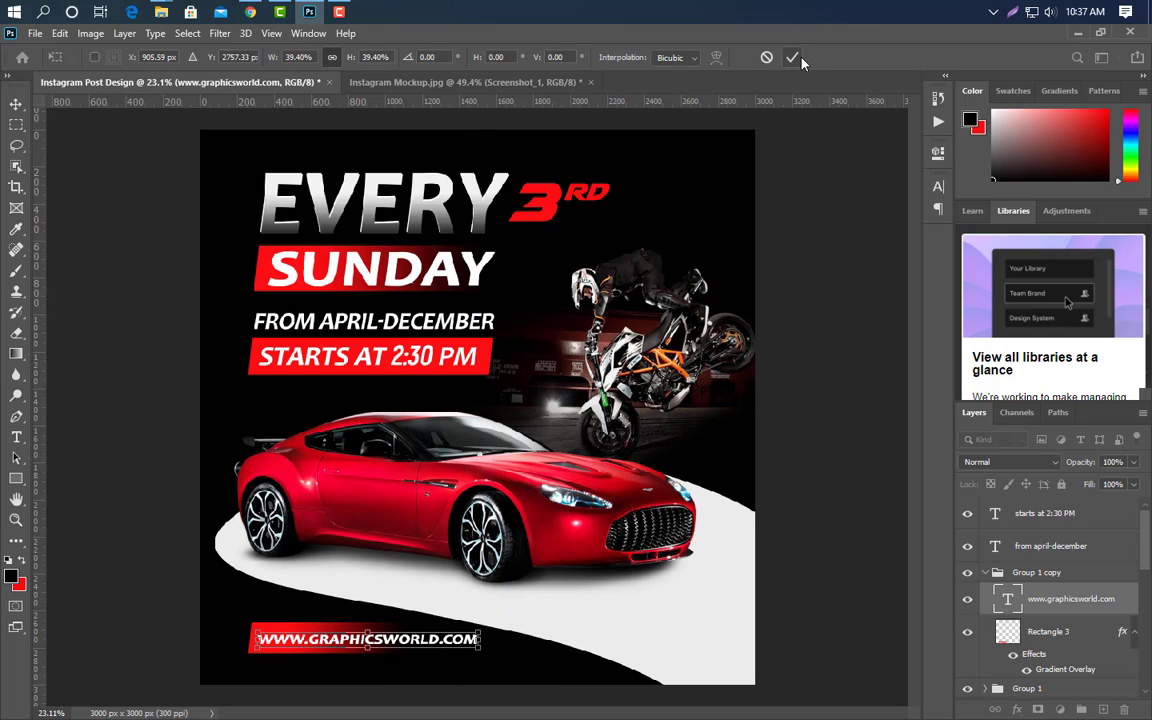
key("Return")
Step: Turn off All Caps for the website text and set its font style to Candara Bold
left_click(939, 186)
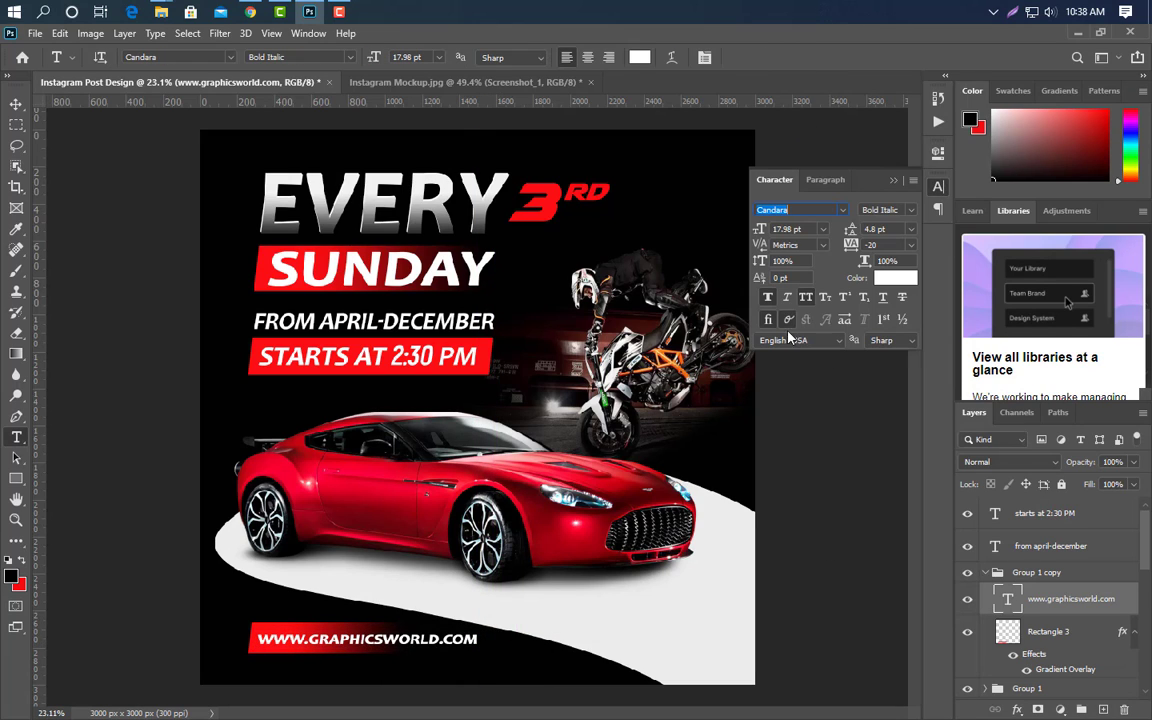
left_click(806, 298)
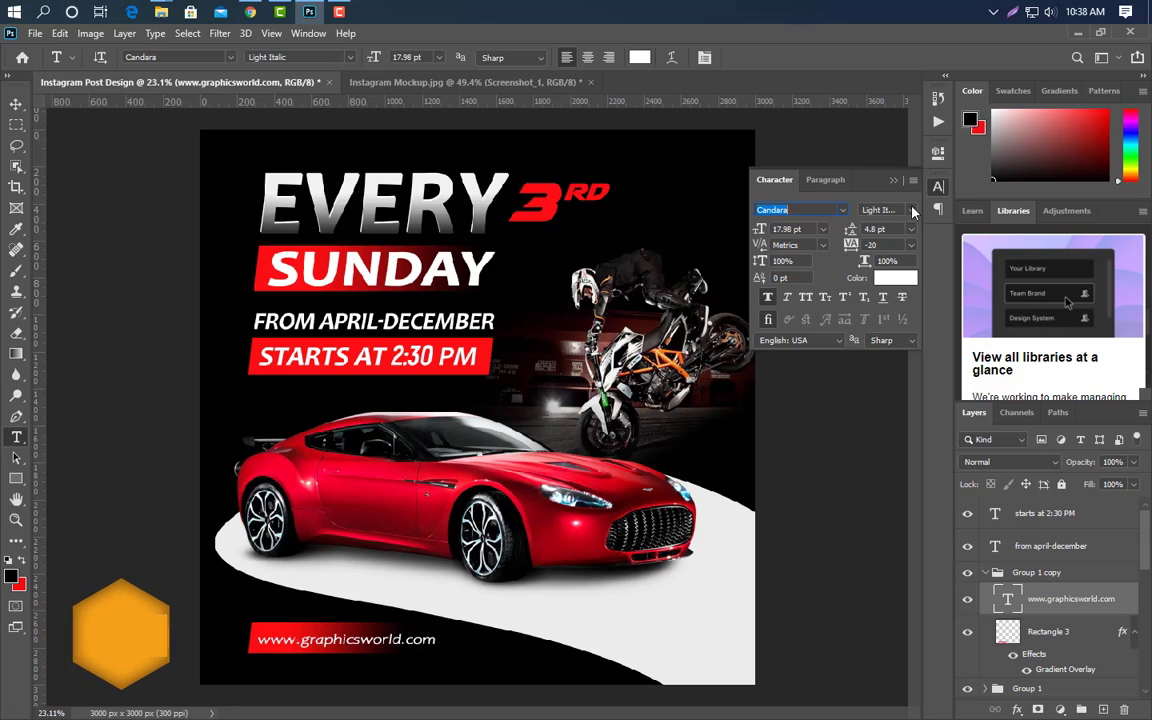
left_click(911, 210)
left_click(898, 276)
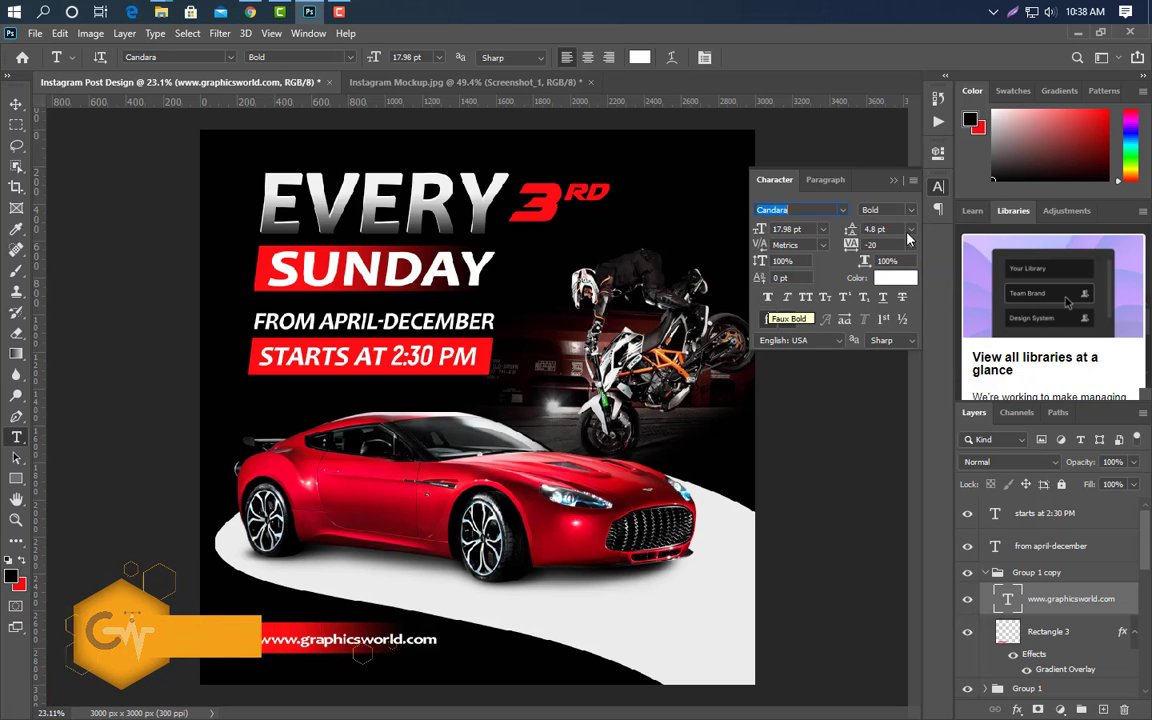
left_click(893, 180)
scroll(298, 678, "up", 7)
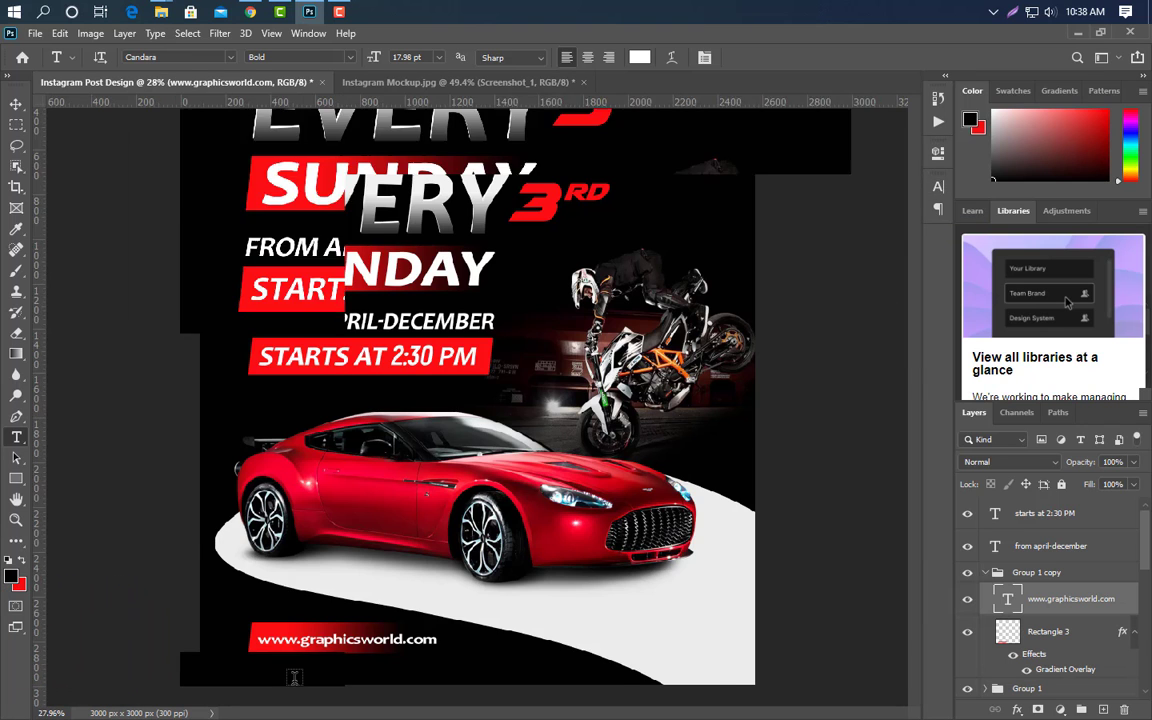